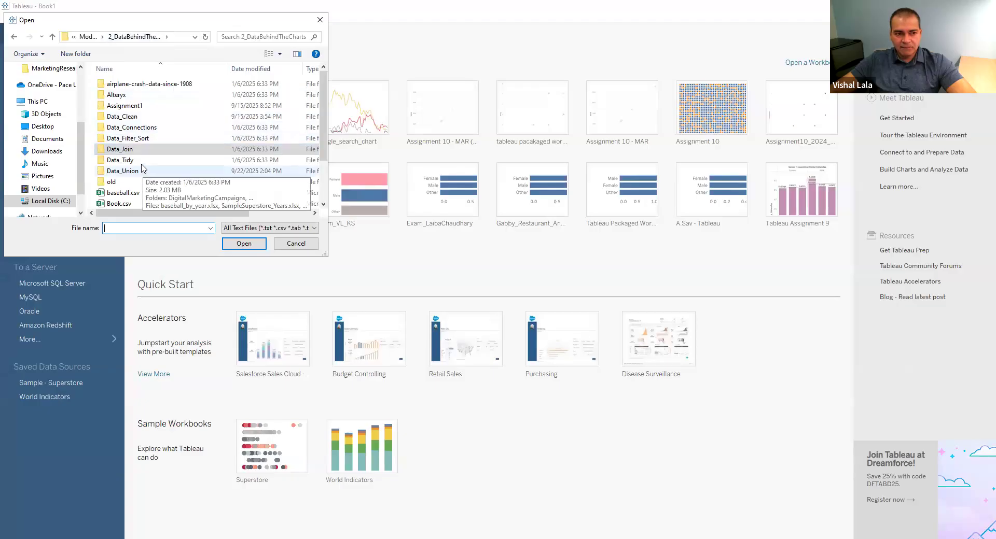
Open the New York City population by borough CSV from the Data_Tidy folder and collapse the table details
{"action": "double_click", "coordinate": [132, 161]}
{"action": "left_click", "coordinate": [157, 100]}
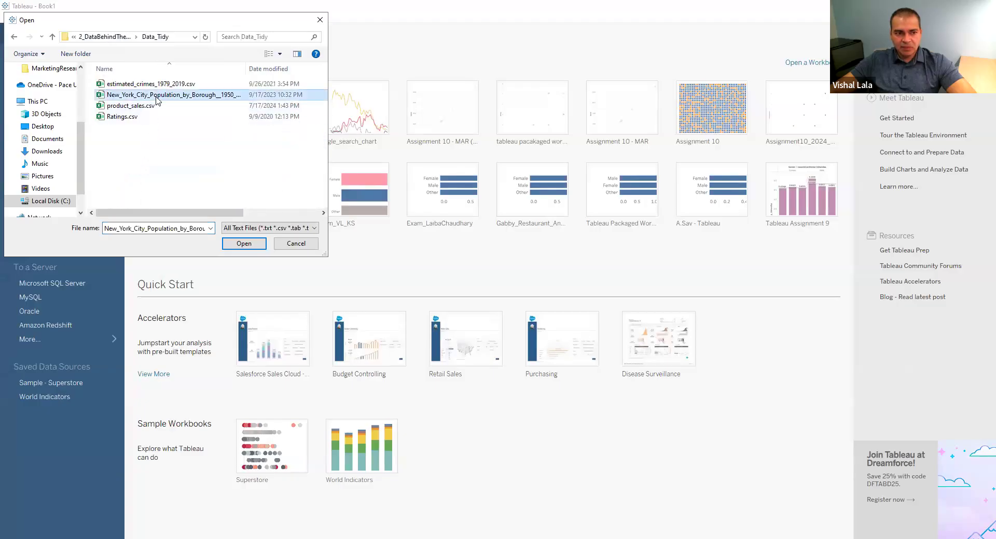
{"action": "key", "text": "Return"}
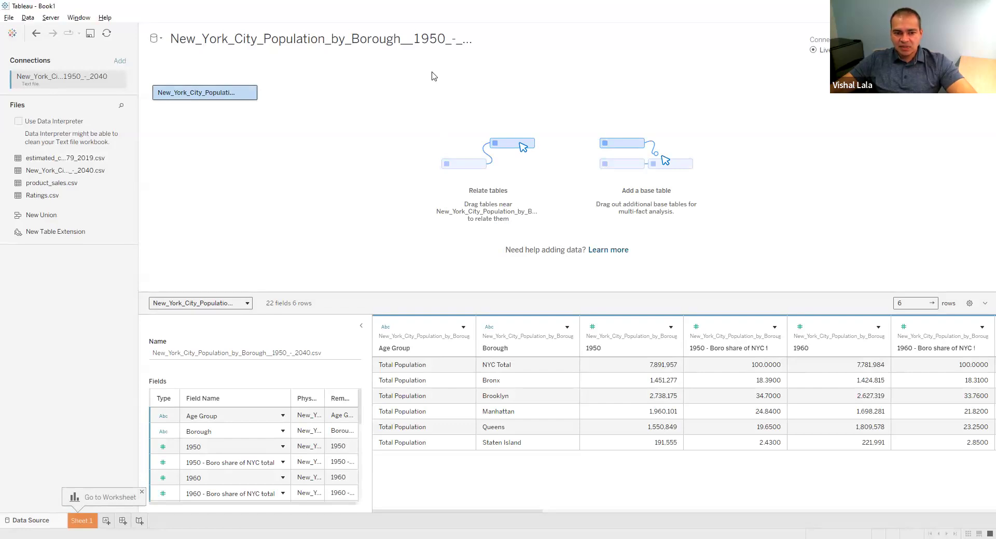
{"action": "left_click", "coordinate": [361, 326]}
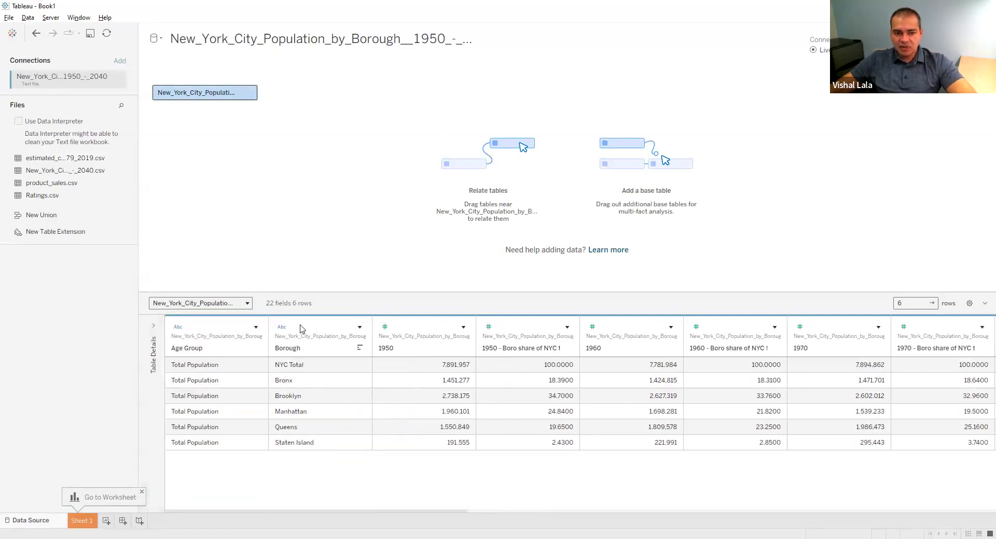
{"action": "left_click", "coordinate": [571, 60]}
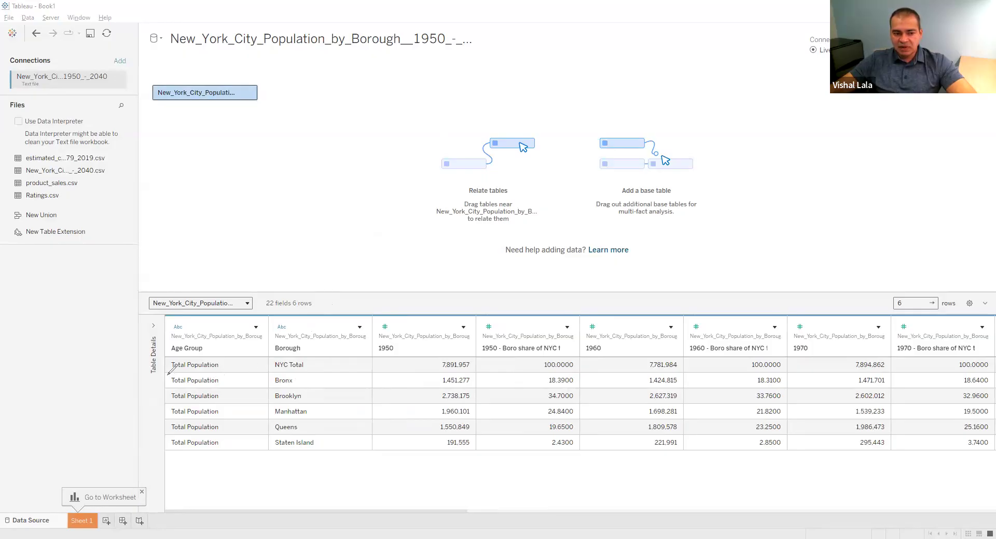
{"action": "left_click_drag", "start_coordinate": [165, 375], "coordinate": [158, 447]}
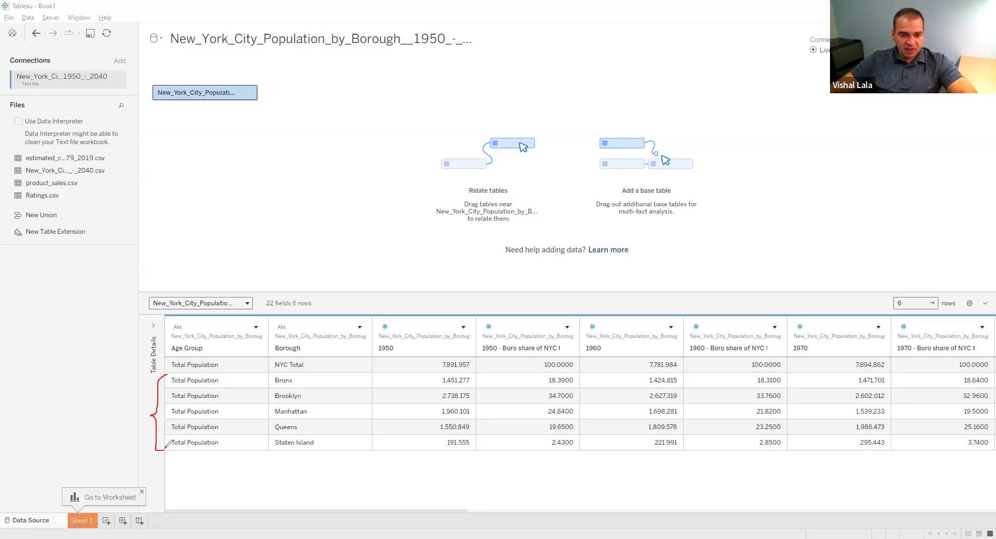
{"action": "left_click_drag", "start_coordinate": [139, 366], "coordinate": [161, 368]}
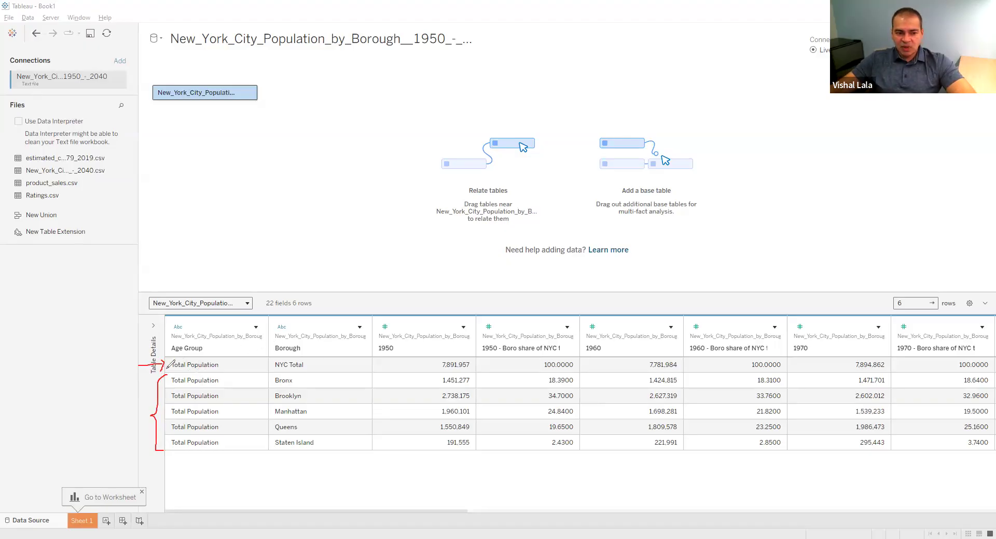
{"action": "left_click_drag", "start_coordinate": [163, 357], "coordinate": [161, 368]}
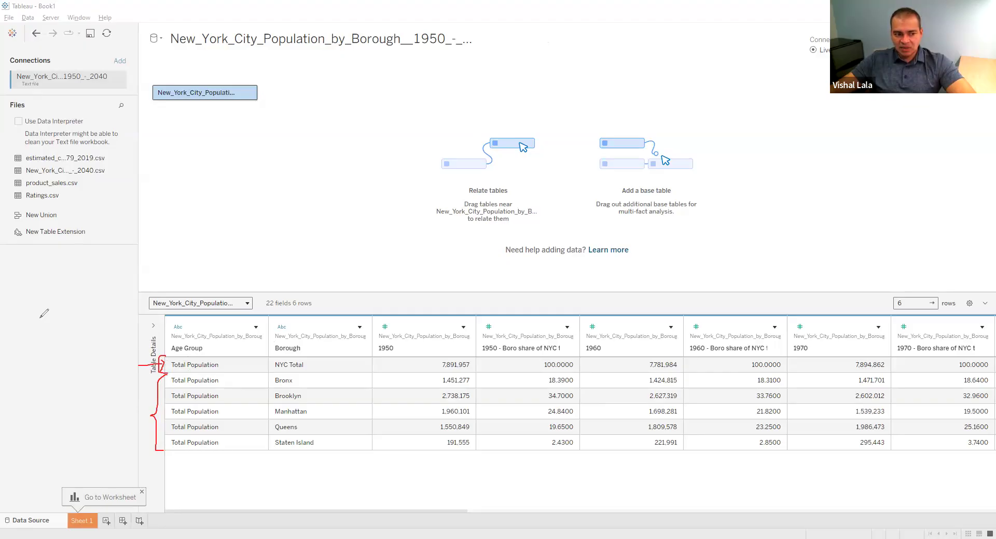
{"action": "key", "text": "Escape"}
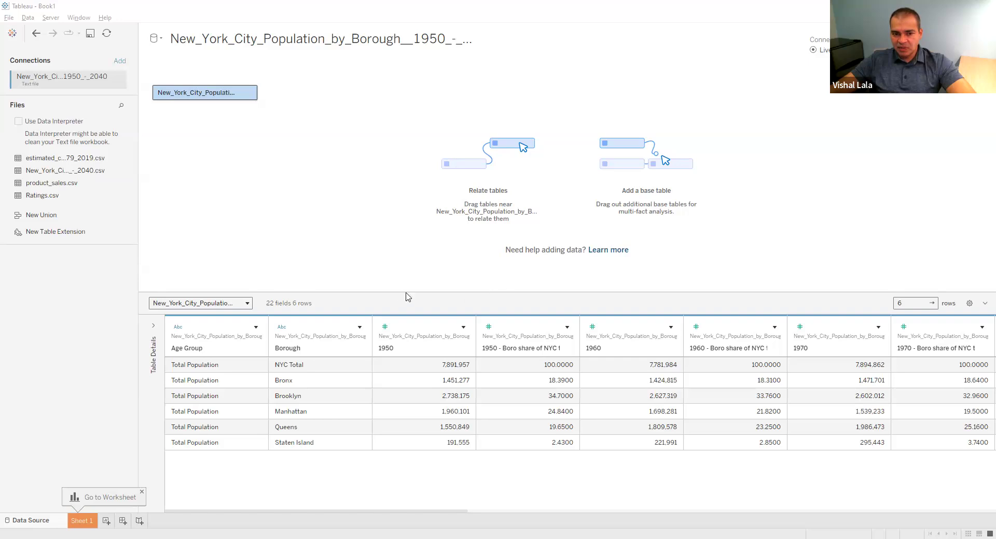
Add a data source filter on Borough that excludes NYC Total
{"action": "left_click", "coordinate": [384, 292]}
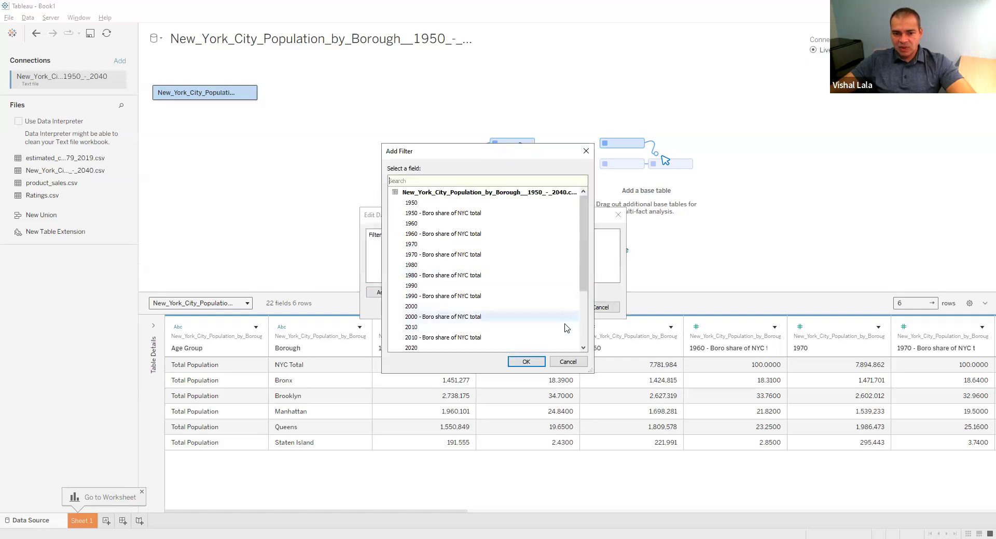
{"action": "scroll", "coordinate": [563, 327], "scroll_direction": "down", "scroll_amount": 3}
{"action": "left_click", "coordinate": [418, 343]}
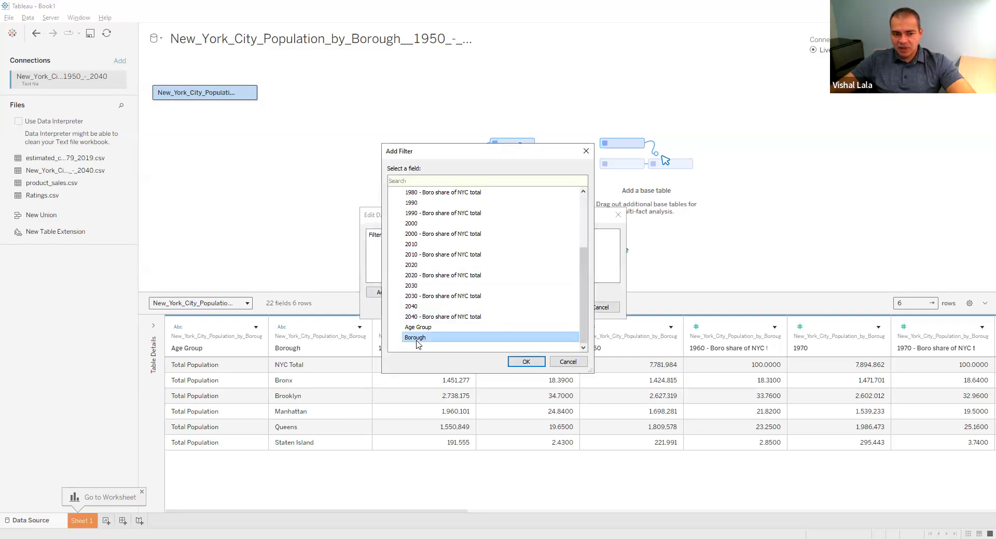
{"action": "left_click", "coordinate": [527, 368]}
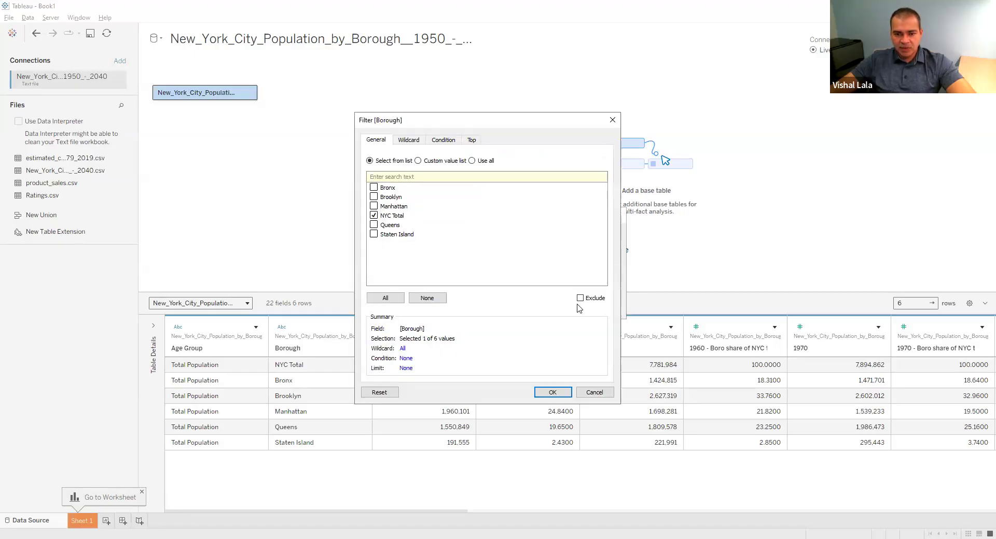
{"action": "left_click", "coordinate": [580, 299]}
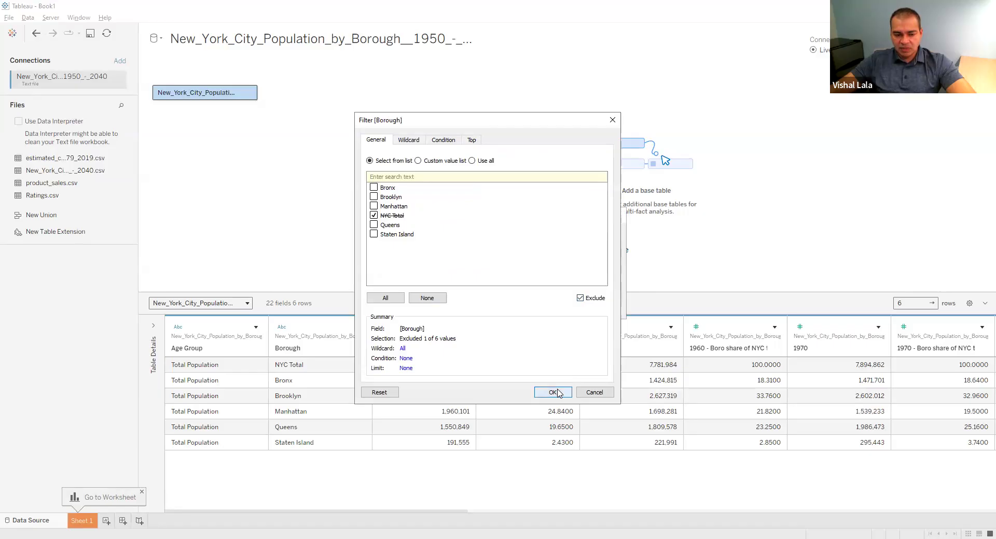
{"action": "left_click", "coordinate": [552, 392]}
{"action": "left_click", "coordinate": [558, 309]}
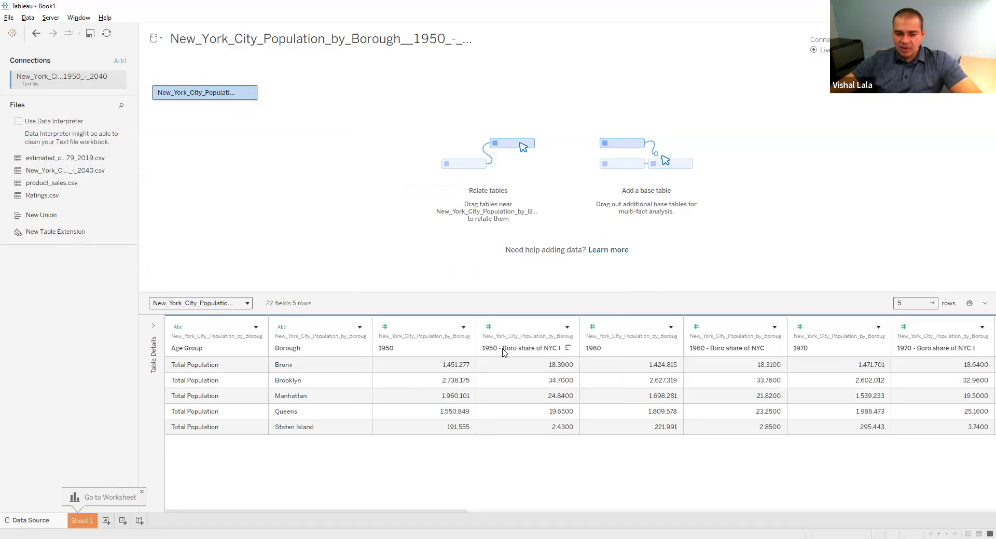
Hide all the "Boro share of NYC total" columns from 1950 to 2040 together
{"action": "left_click", "coordinate": [424, 354]}
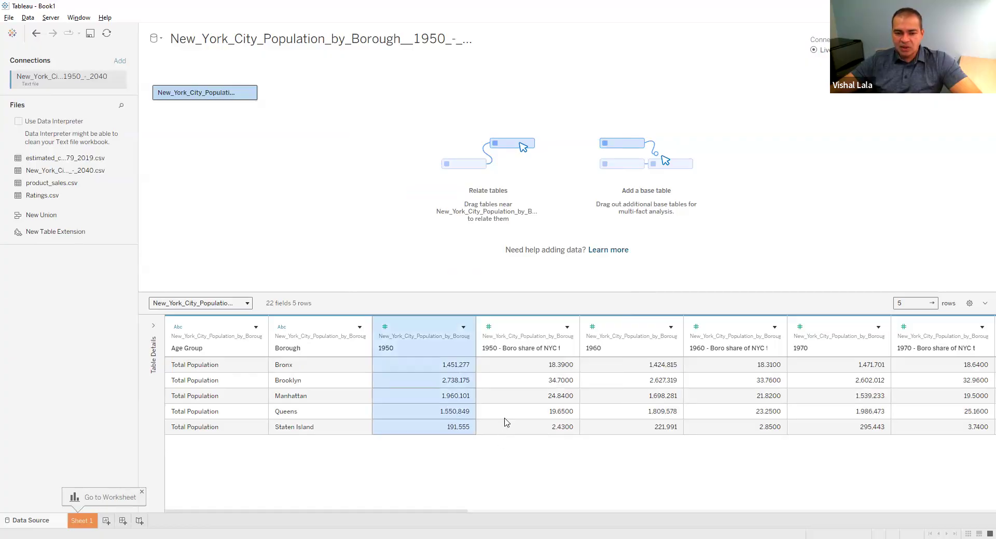
{"action": "left_click", "coordinate": [524, 349]}
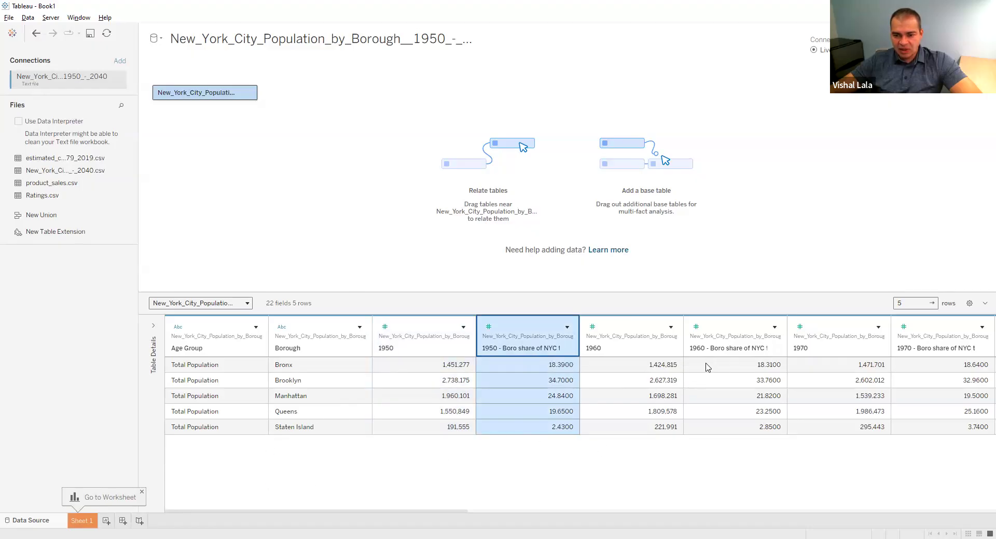
{"action": "left_click", "coordinate": [714, 348], "text": "ctrl"}
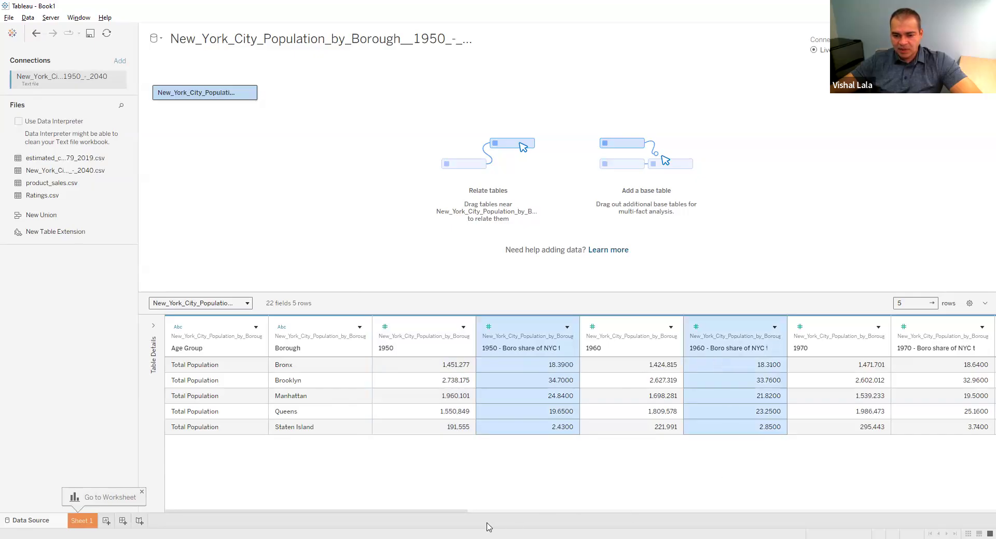
{"action": "left_click_drag", "start_coordinate": [449, 515], "coordinate": [585, 514]}
{"action": "left_click", "coordinate": [561, 353], "text": "ctrl"}
{"action": "left_click", "coordinate": [778, 354], "text": "ctrl"}
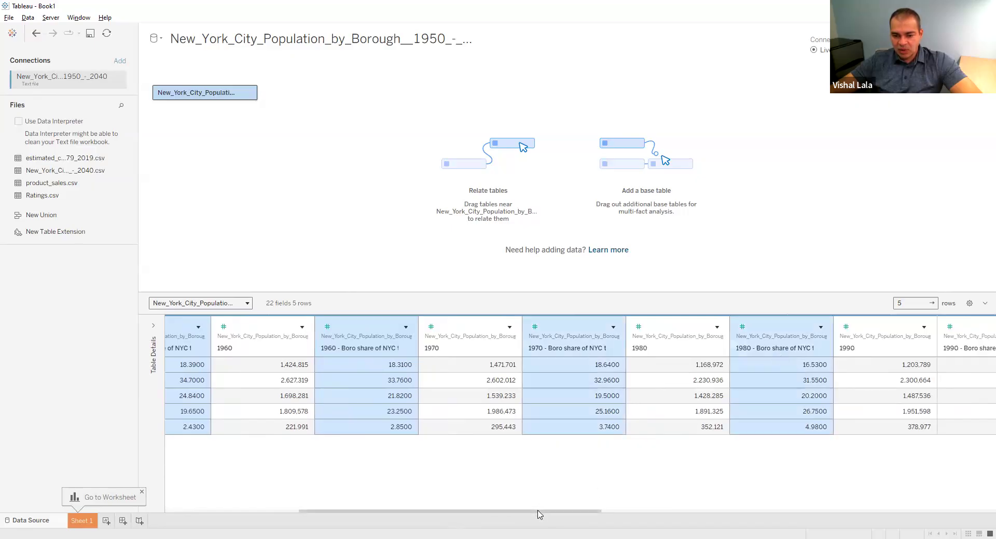
{"action": "left_click_drag", "start_coordinate": [537, 515], "coordinate": [701, 521]}
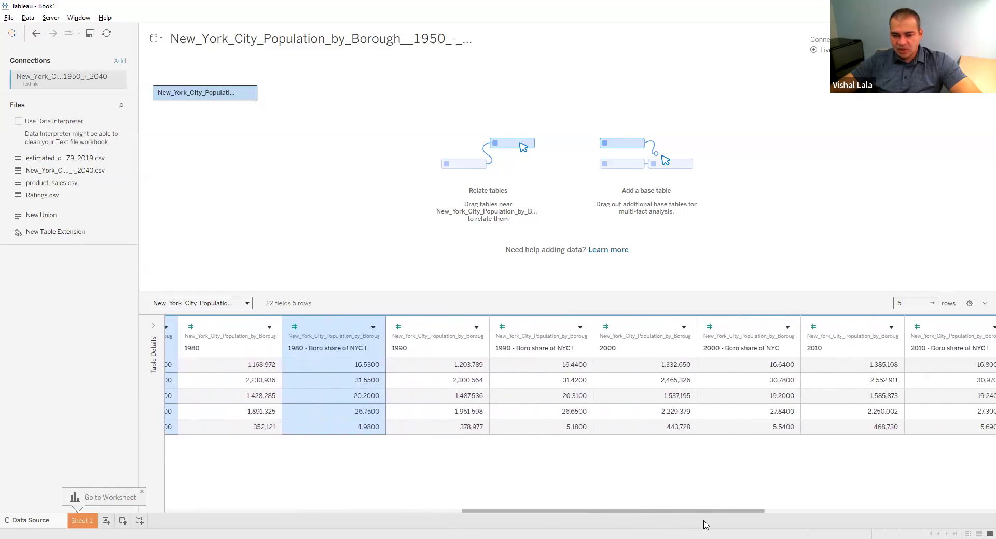
{"action": "left_click", "coordinate": [550, 348], "text": "ctrl"}
{"action": "left_click", "coordinate": [734, 348], "text": "ctrl"}
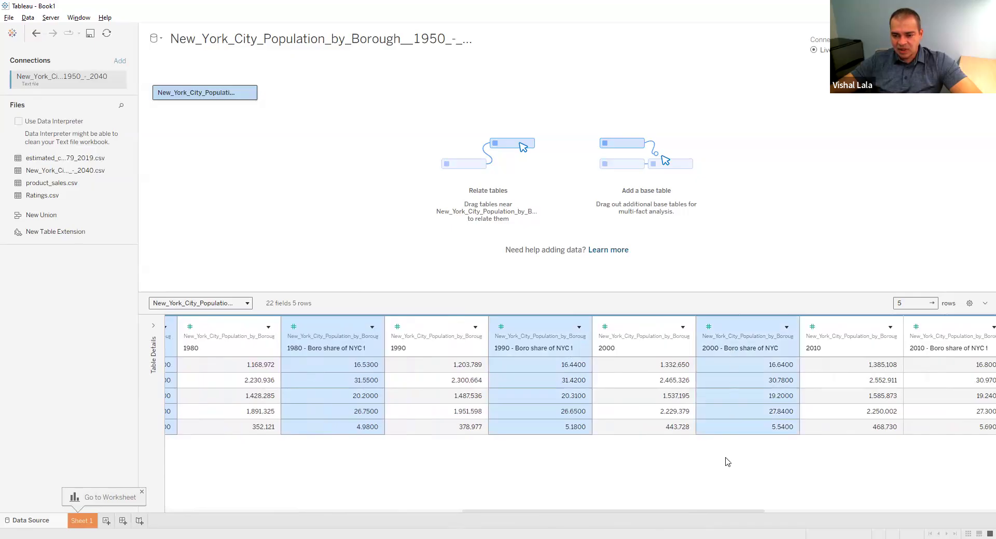
{"action": "left_click_drag", "start_coordinate": [725, 512], "coordinate": [855, 513]}
{"action": "left_click", "coordinate": [573, 348], "text": "ctrl"}
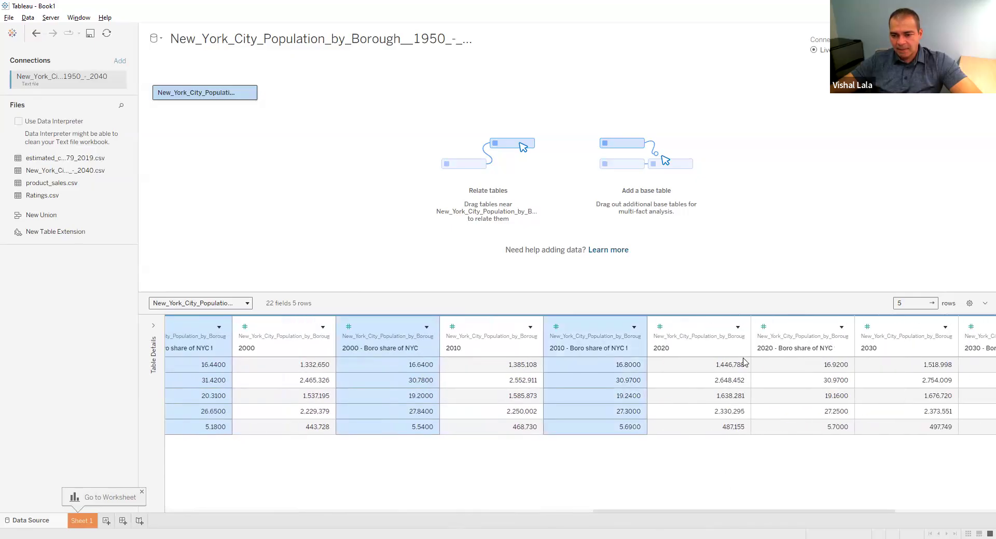
{"action": "left_click", "coordinate": [776, 348], "text": "ctrl"}
{"action": "left_click_drag", "start_coordinate": [769, 514], "coordinate": [901, 510]}
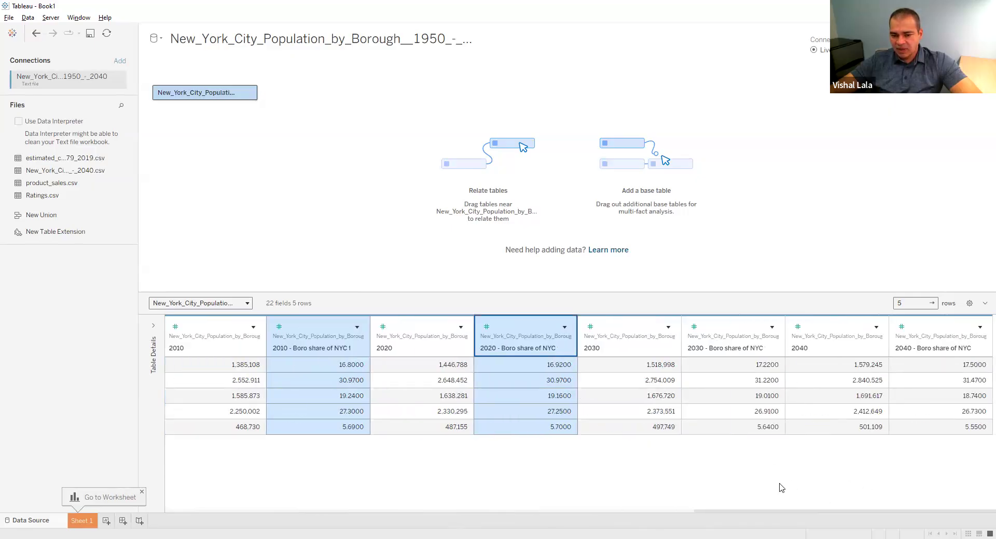
{"action": "left_click", "coordinate": [721, 351], "text": "ctrl"}
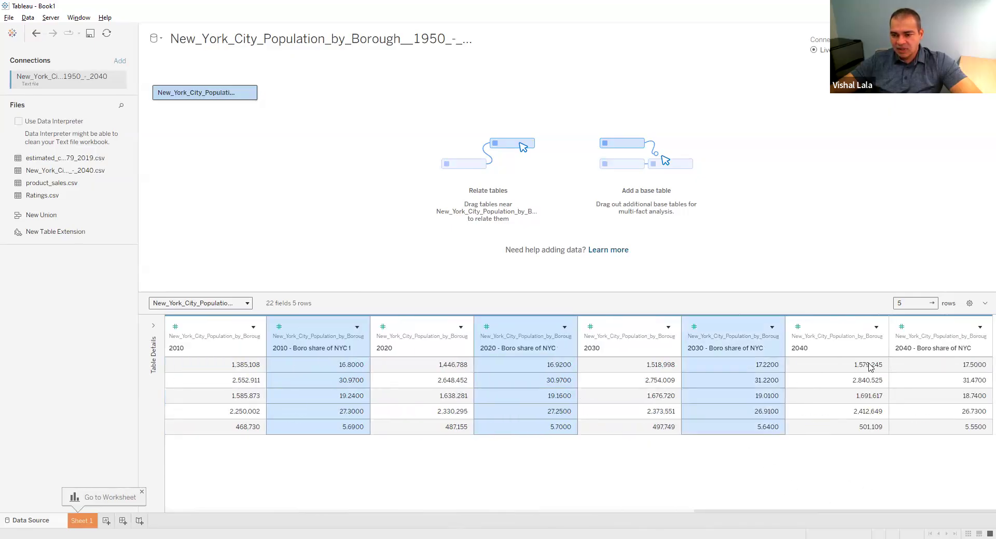
{"action": "left_click", "coordinate": [917, 360], "text": "ctrl"}
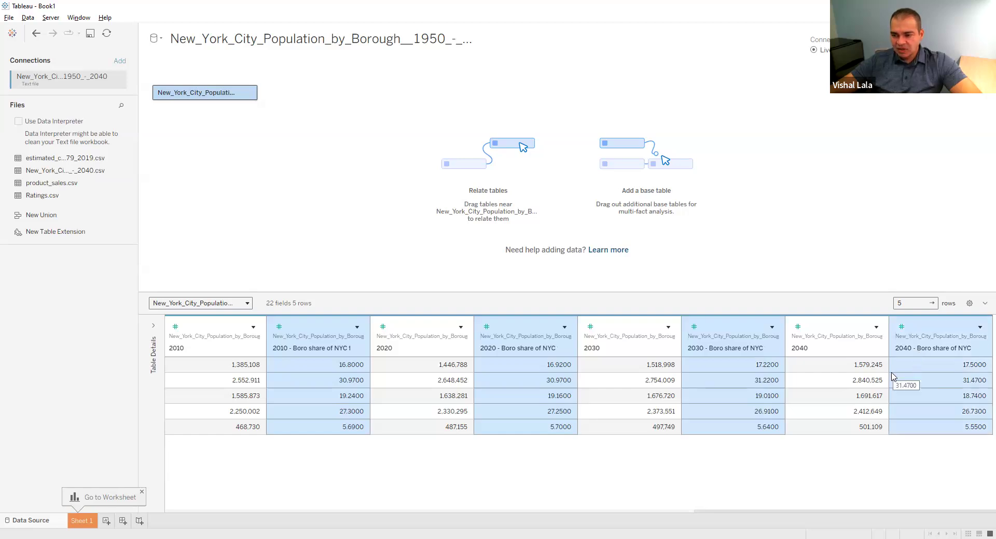
{"action": "left_click", "coordinate": [979, 329]}
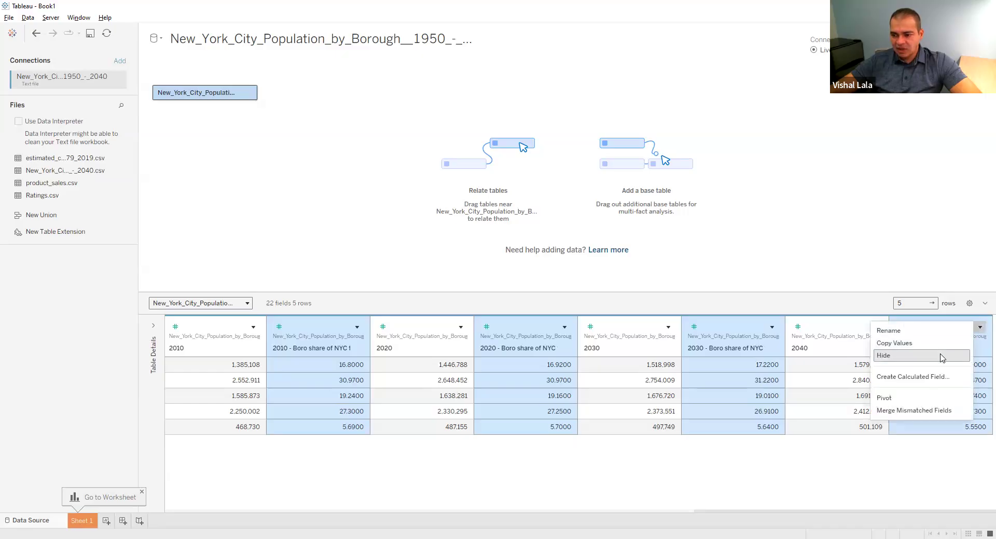
{"action": "left_click", "coordinate": [941, 357]}
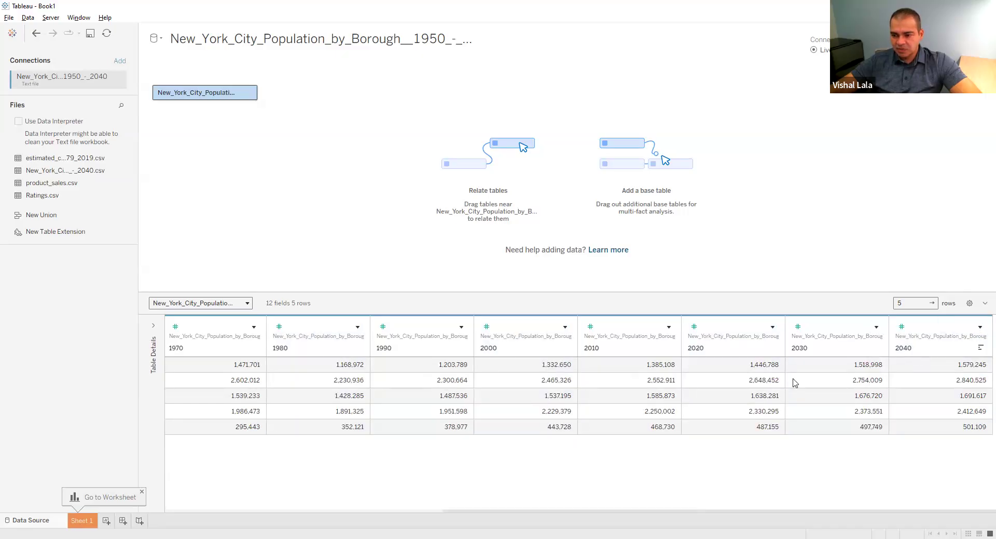
Hide the Age Group column in the data grid
{"action": "left_click_drag", "start_coordinate": [458, 513], "coordinate": [145, 510]}
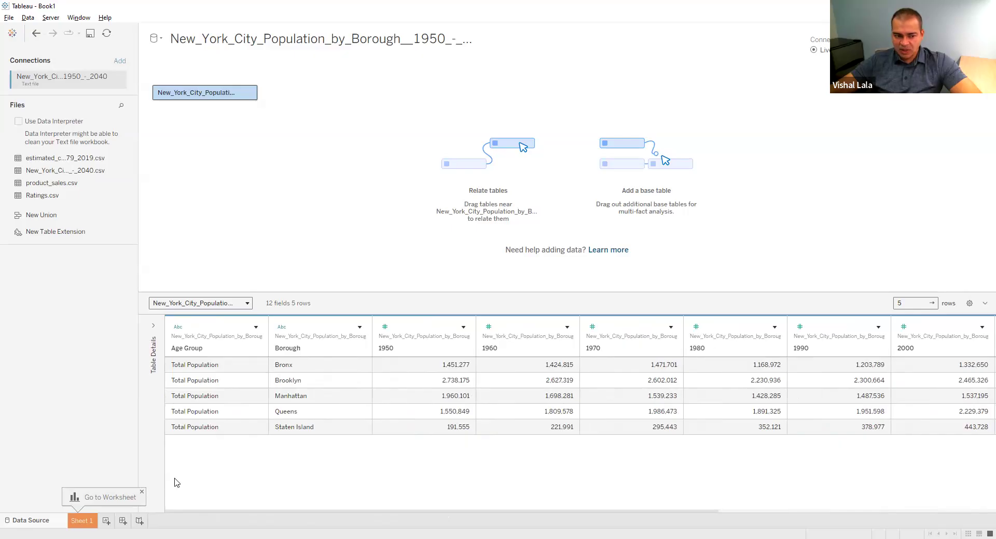
{"action": "left_click", "coordinate": [255, 327]}
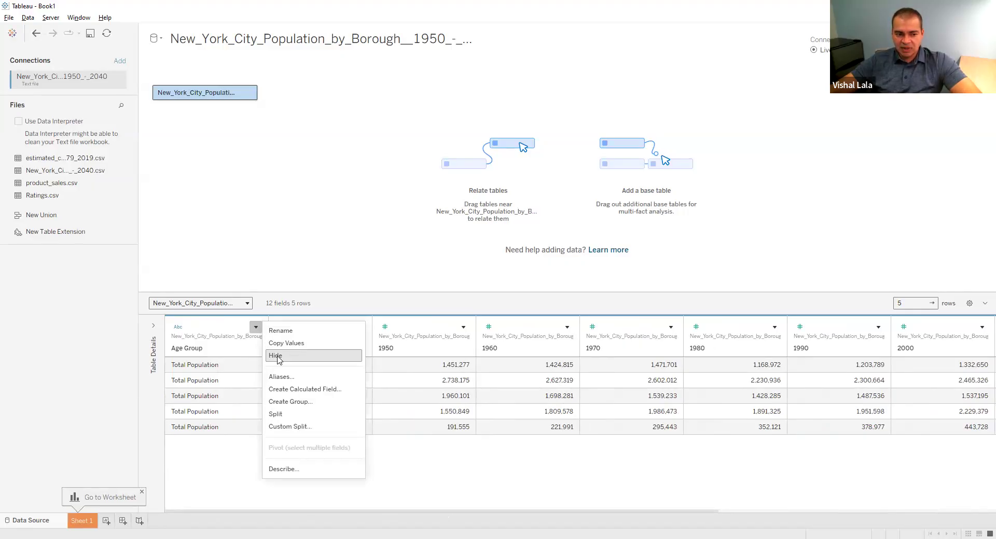
{"action": "left_click", "coordinate": [278, 358]}
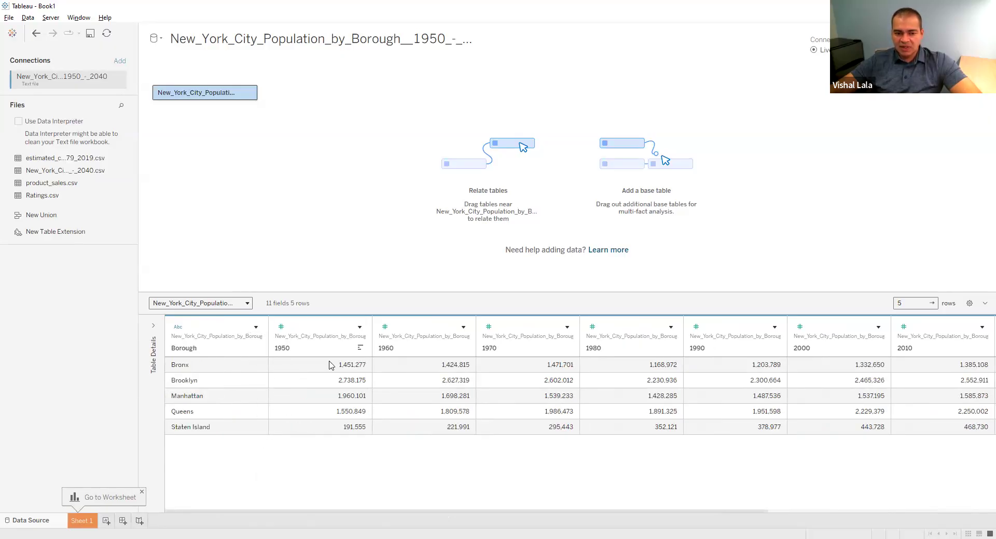
Select all the year columns from 1950 through 2040 and look over the selection
{"action": "left_click_drag", "start_coordinate": [350, 515], "coordinate": [280, 509]}
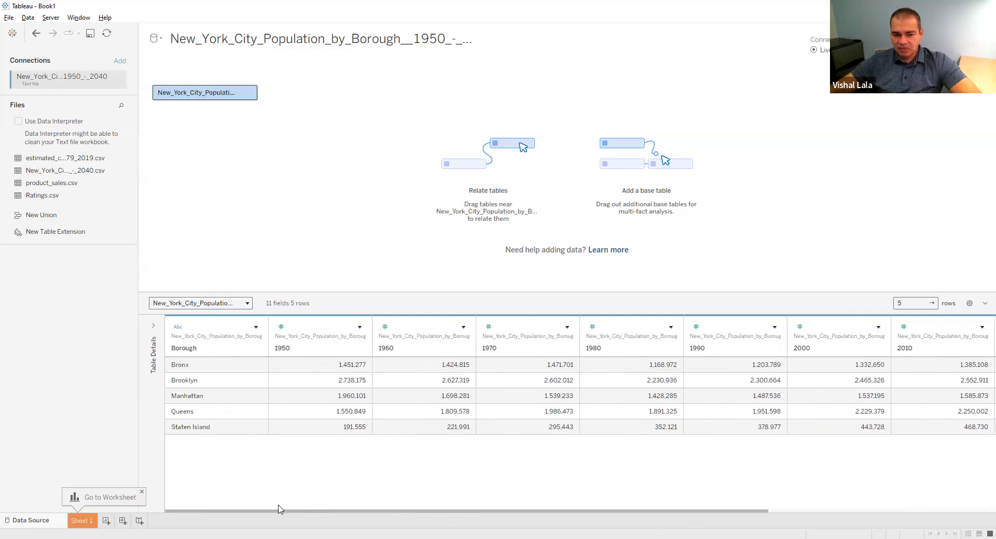
{"action": "left_click", "coordinate": [315, 346]}
{"action": "left_click_drag", "start_coordinate": [332, 515], "coordinate": [635, 528]}
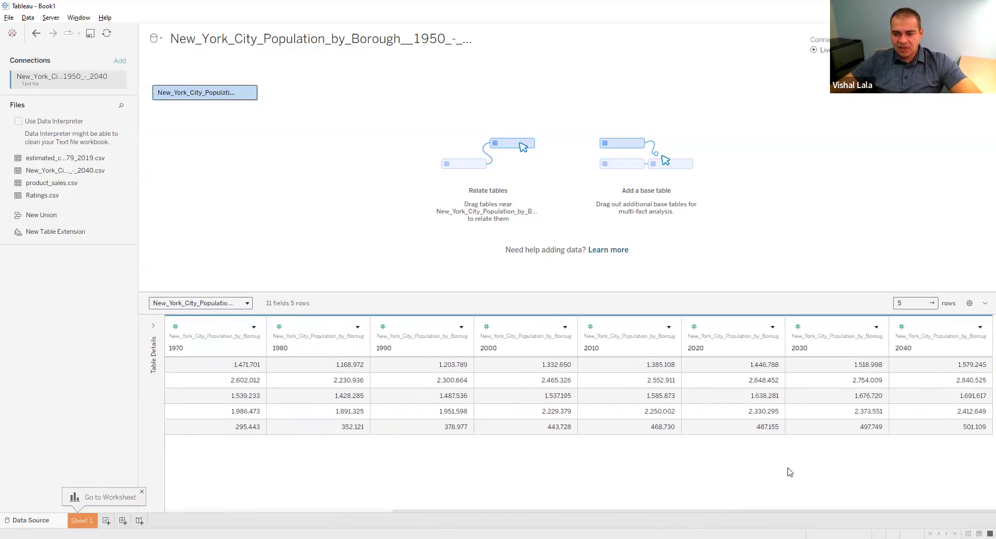
{"action": "left_click", "coordinate": [933, 356], "text": "shift"}
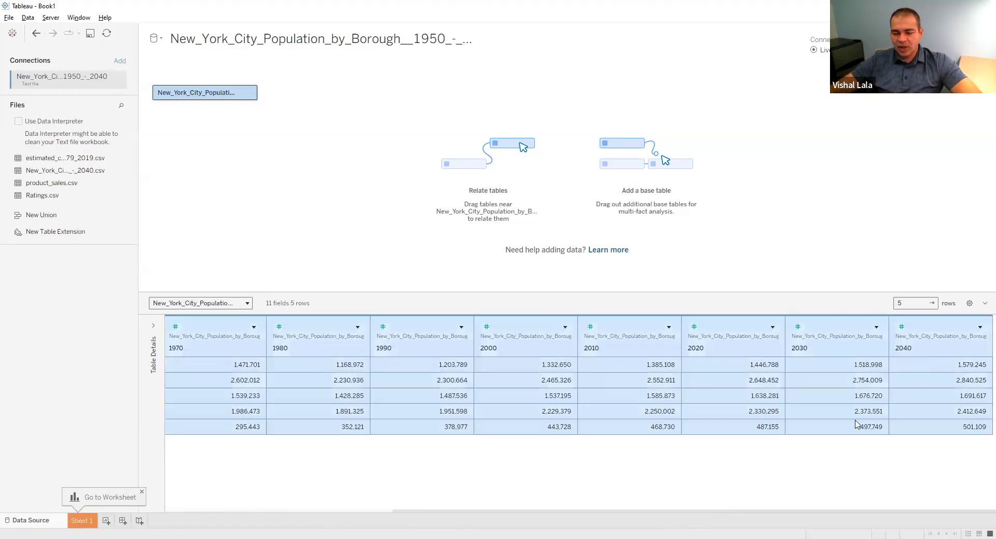
{"action": "left_click_drag", "start_coordinate": [637, 515], "coordinate": [395, 506]}
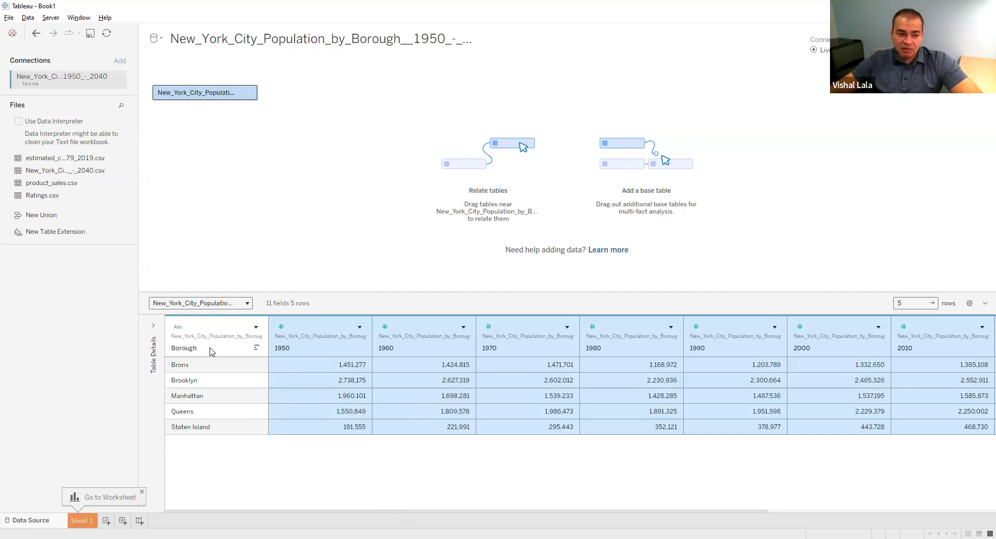
{"action": "left_click_drag", "start_coordinate": [377, 511], "coordinate": [347, 511]}
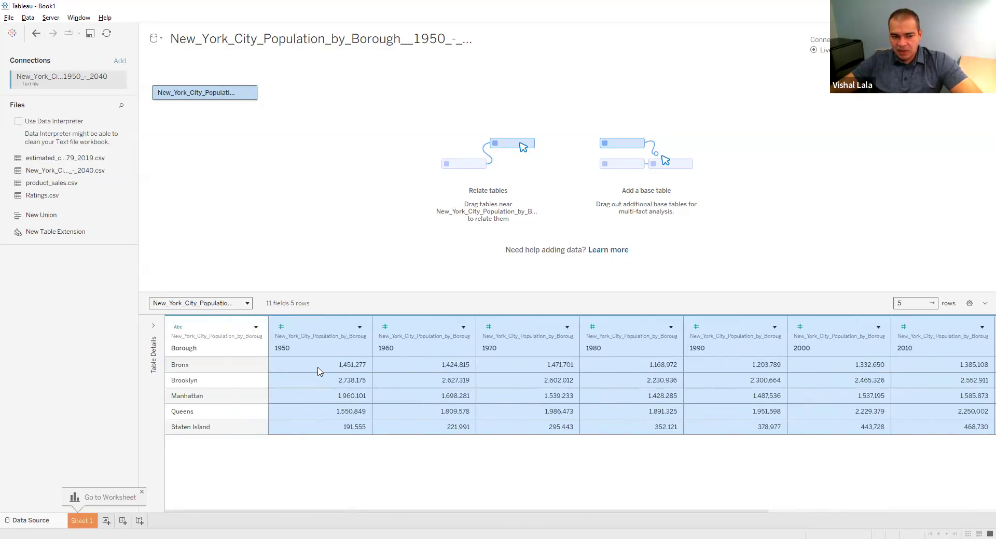
Select all the year columns from 1950 through 2040 and pivot them into rows
{"action": "left_click", "coordinate": [316, 354]}
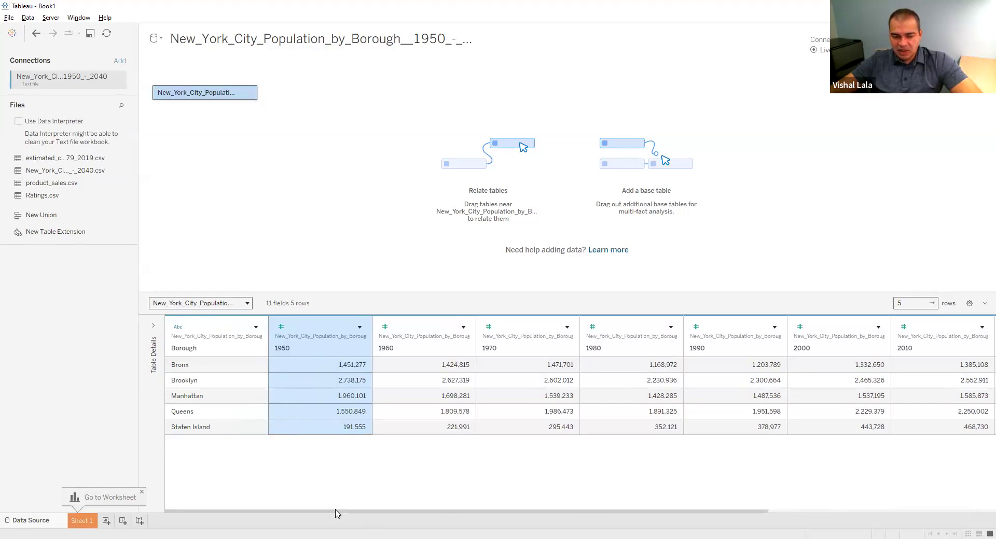
{"action": "key", "text": "shift"}
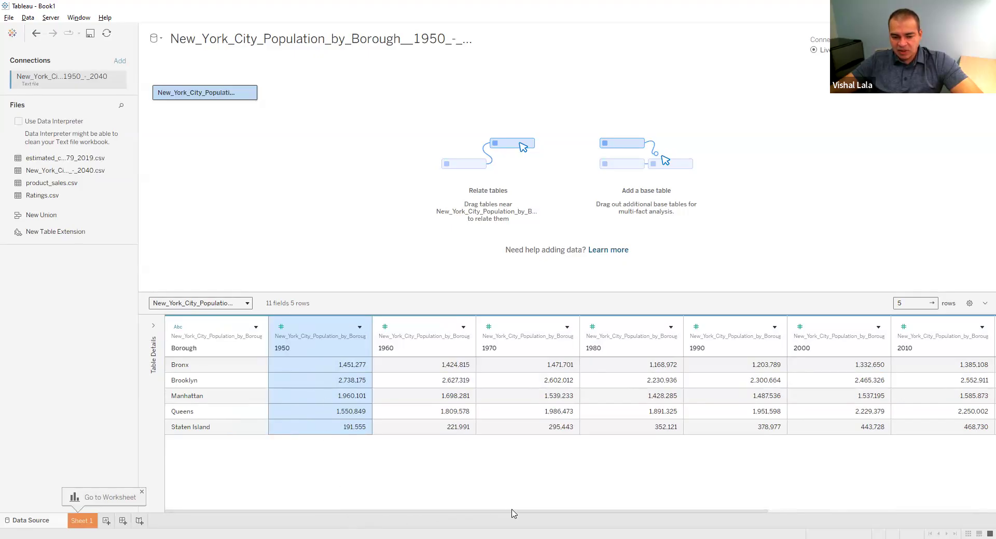
{"action": "left_click_drag", "start_coordinate": [512, 513], "coordinate": [848, 514]}
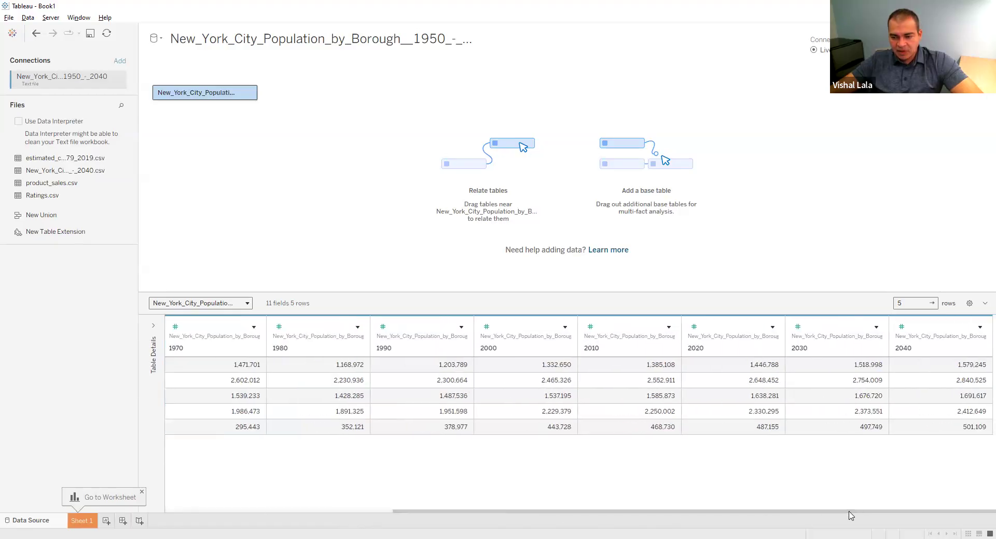
{"action": "left_click", "coordinate": [937, 348], "text": "shift"}
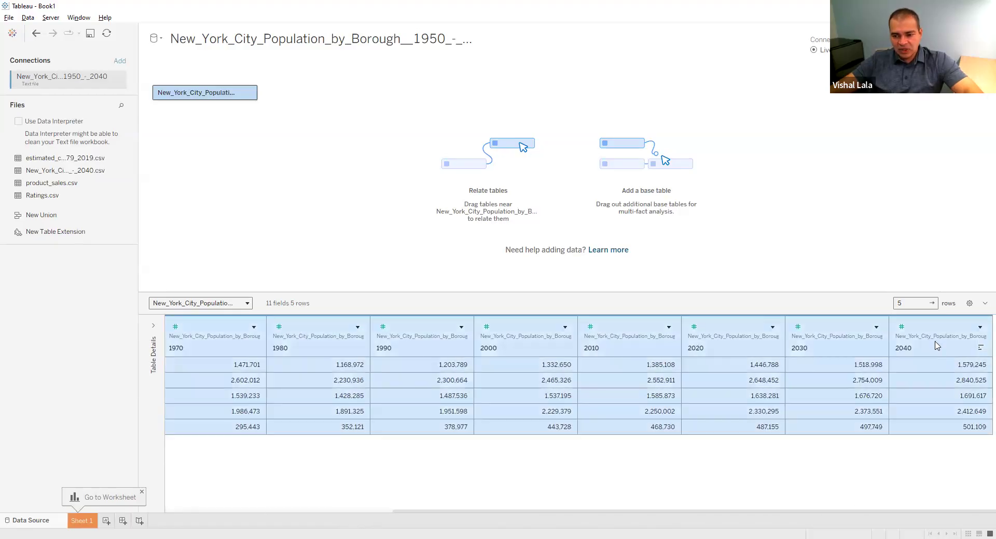
{"action": "left_click", "coordinate": [979, 328]}
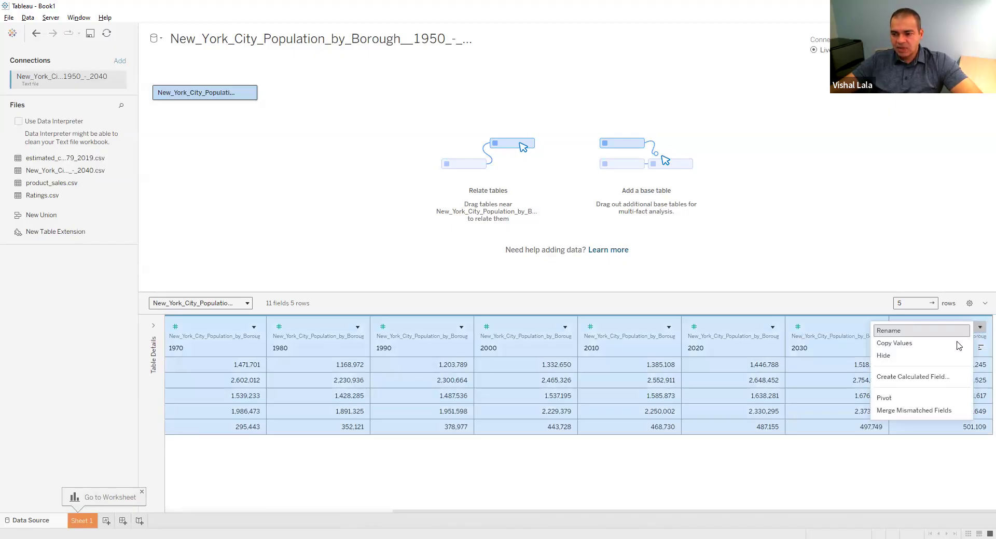
{"action": "left_click", "coordinate": [936, 397]}
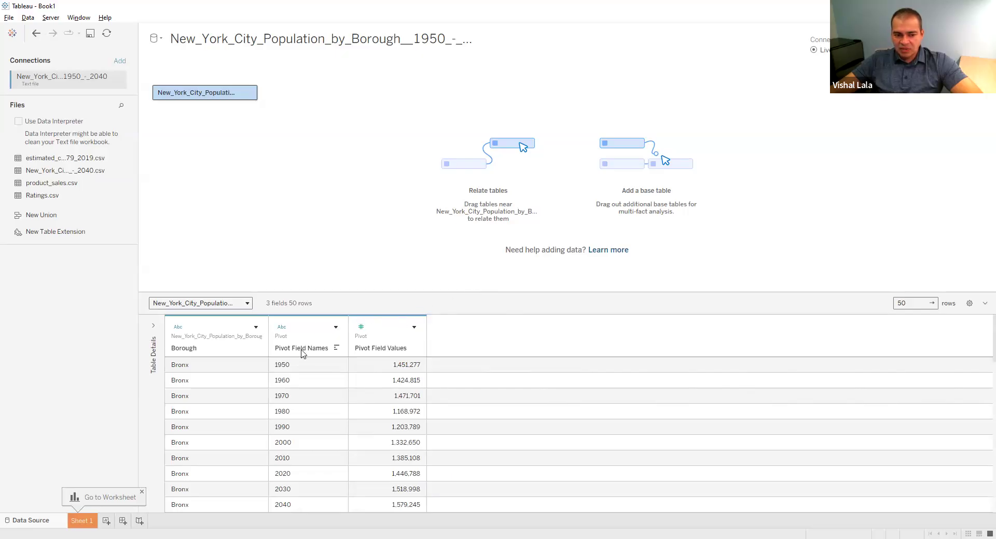
Rename the Pivot Field Names column as Year and the Pivot Field Values column as Population
{"action": "left_click", "coordinate": [335, 327]}
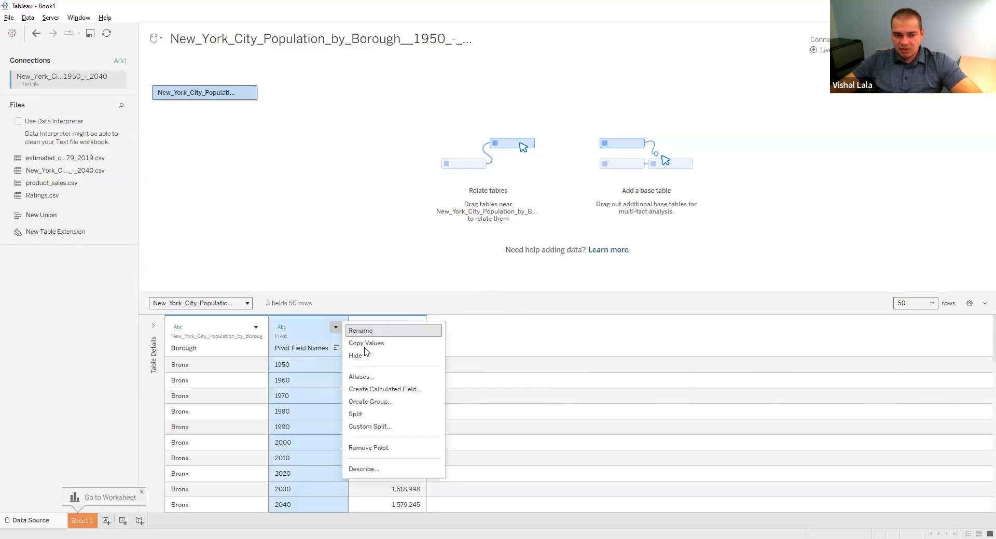
{"action": "left_click", "coordinate": [370, 335]}
{"action": "type", "text": "Year"}
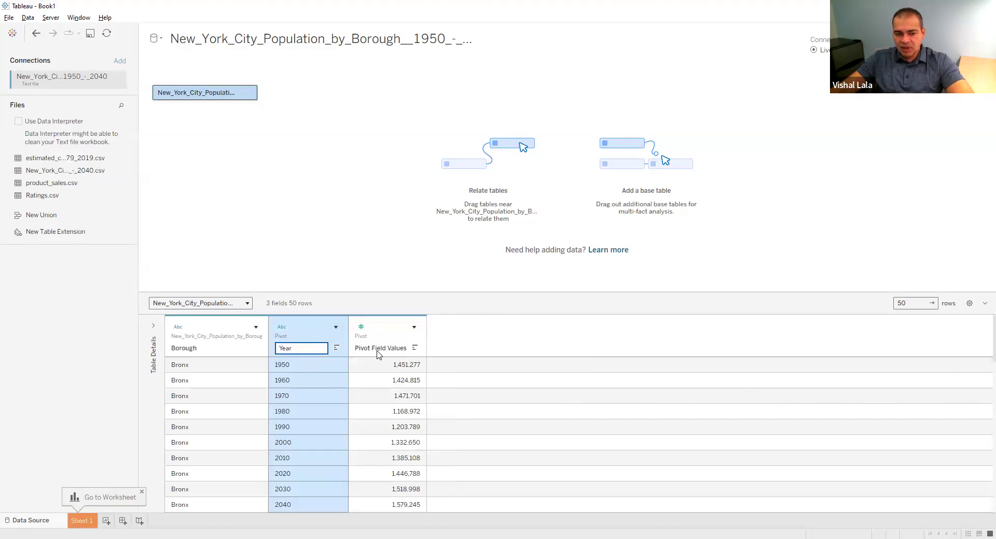
{"action": "right_click", "coordinate": [439, 340]}
{"action": "left_click", "coordinate": [443, 338]}
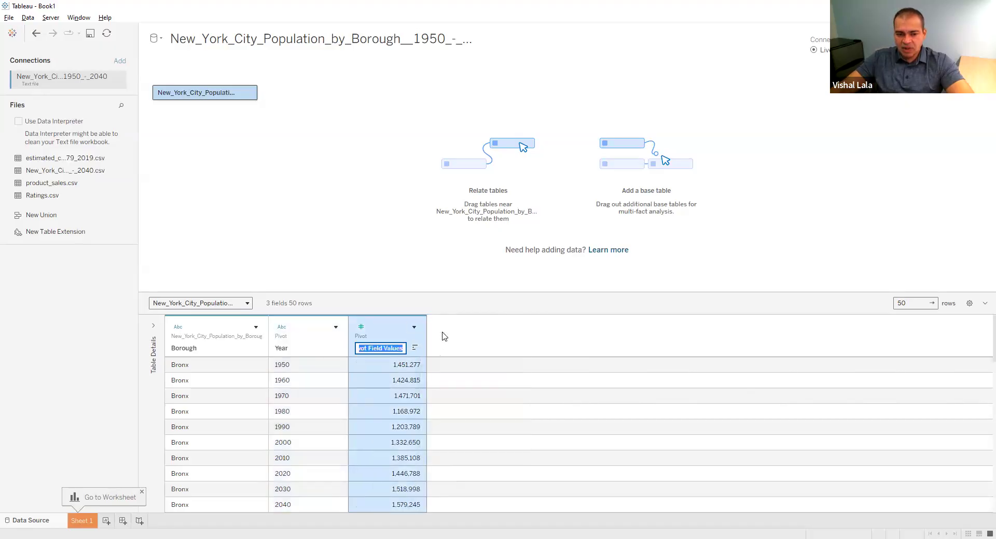
{"action": "type", "text": "Population"}
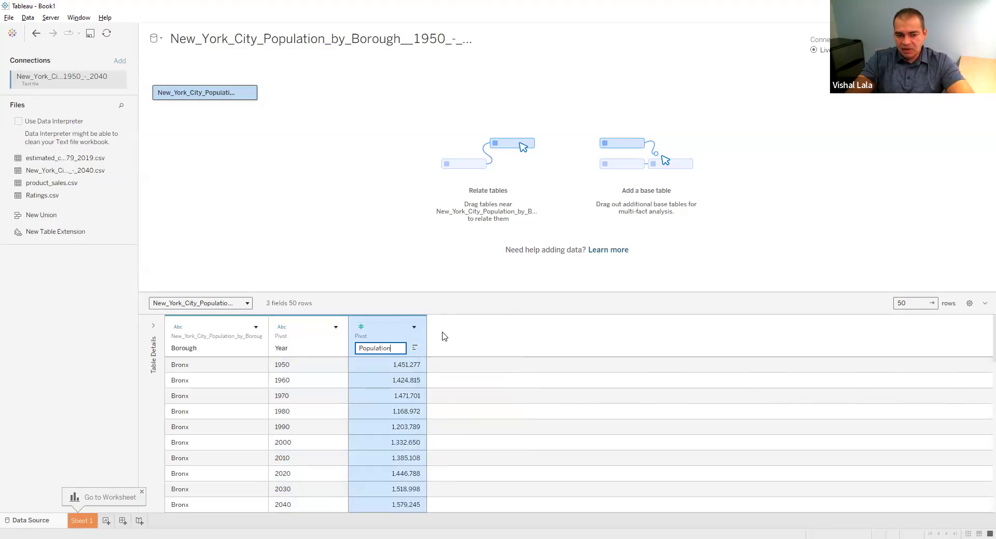
{"action": "left_click", "coordinate": [445, 337]}
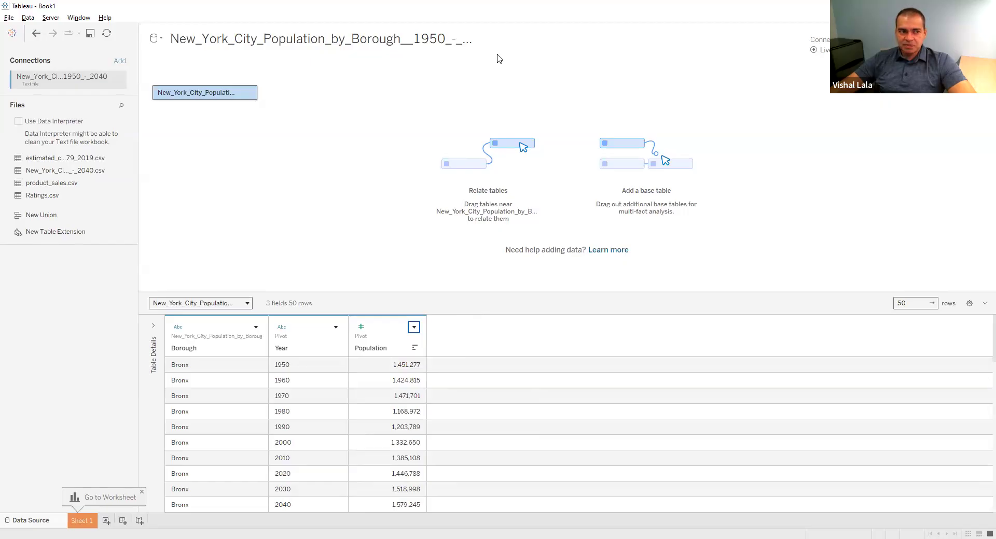
Connect to the text file product_sales.csv from the Data_Tidy folder and collapse its table details
{"action": "left_click", "coordinate": [12, 34]}
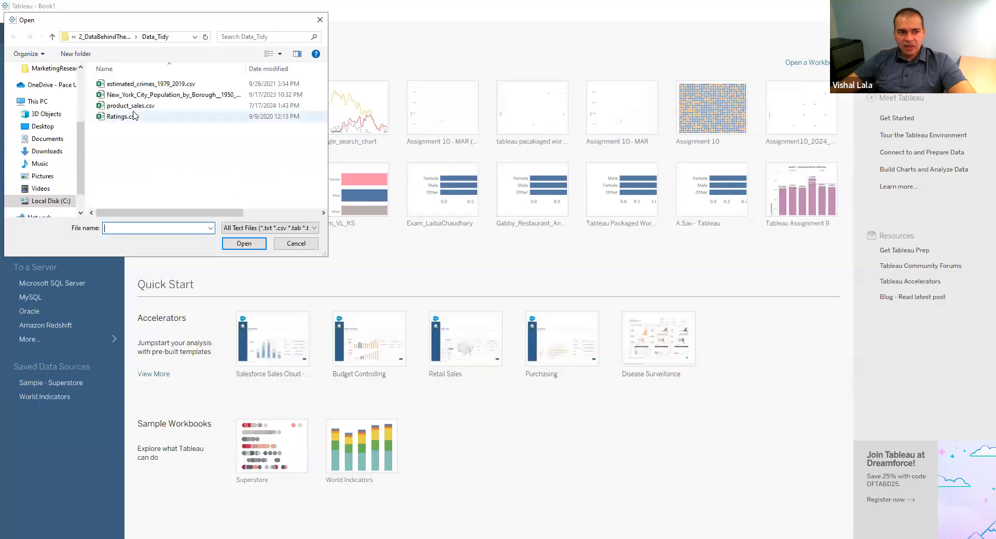
{"action": "left_click", "coordinate": [134, 107]}
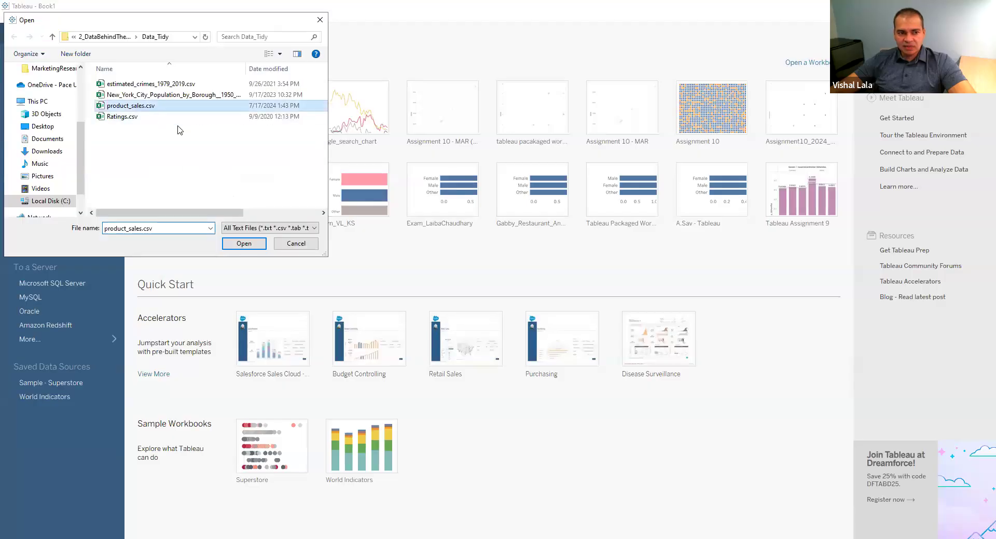
{"action": "left_click", "coordinate": [244, 243]}
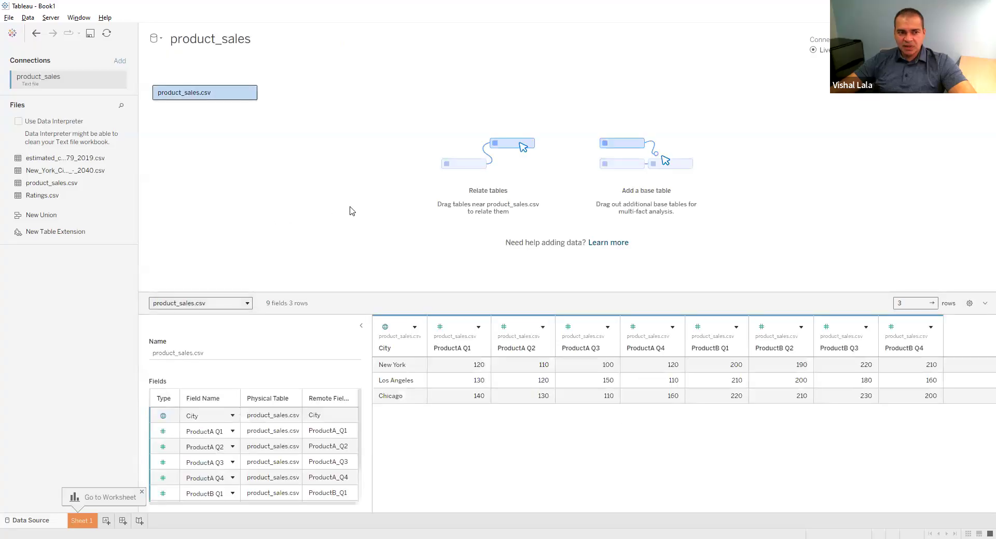
{"action": "left_click", "coordinate": [361, 330]}
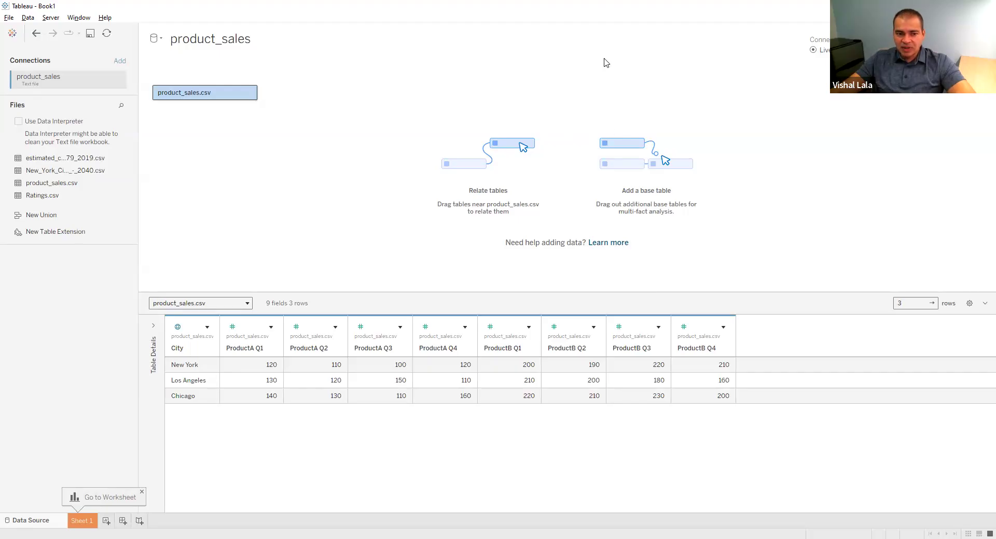
{"action": "key", "text": "ctrl+2"}
{"action": "mouse_move", "coordinate": [217, 294]}
{"action": "left_mouse_down"}
{"action": "mouse_move", "coordinate": [393, 259]}
{"action": "mouse_move", "coordinate": [525, 276]}
{"action": "mouse_move", "coordinate": [743, 281]}
{"action": "mouse_move", "coordinate": [751, 294]}
{"action": "left_mouse_up"}
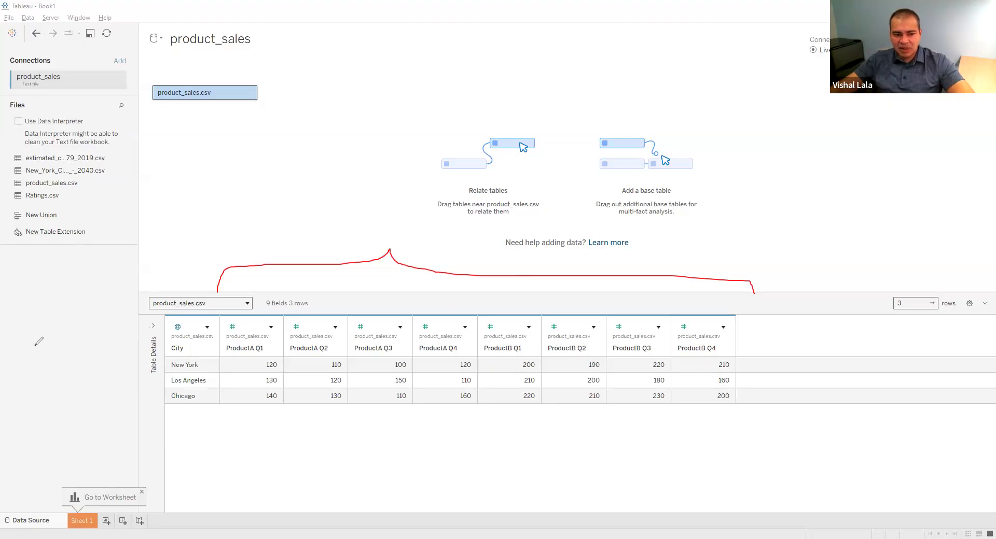
{"action": "mouse_move", "coordinate": [254, 356]}
{"action": "left_mouse_down"}
{"action": "mouse_move", "coordinate": [271, 354]}
{"action": "mouse_move", "coordinate": [259, 338]}
{"action": "left_mouse_up"}
{"action": "mouse_move", "coordinate": [338, 353]}
{"action": "left_mouse_down"}
{"action": "mouse_move", "coordinate": [333, 325]}
{"action": "mouse_move", "coordinate": [325, 354]}
{"action": "left_mouse_up"}
{"action": "left_click_drag", "start_coordinate": [388, 340], "coordinate": [386, 355]}
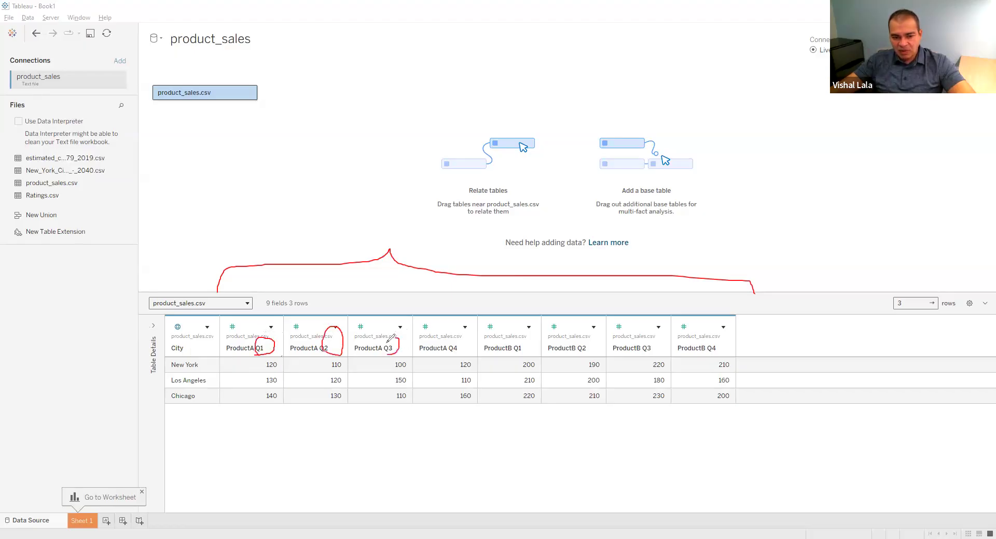
{"action": "mouse_move", "coordinate": [456, 356]}
{"action": "left_mouse_down"}
{"action": "mouse_move", "coordinate": [476, 338]}
{"action": "mouse_move", "coordinate": [446, 335]}
{"action": "mouse_move", "coordinate": [455, 355]}
{"action": "left_mouse_up"}
{"action": "left_click_drag", "start_coordinate": [299, 358], "coordinate": [313, 354]}
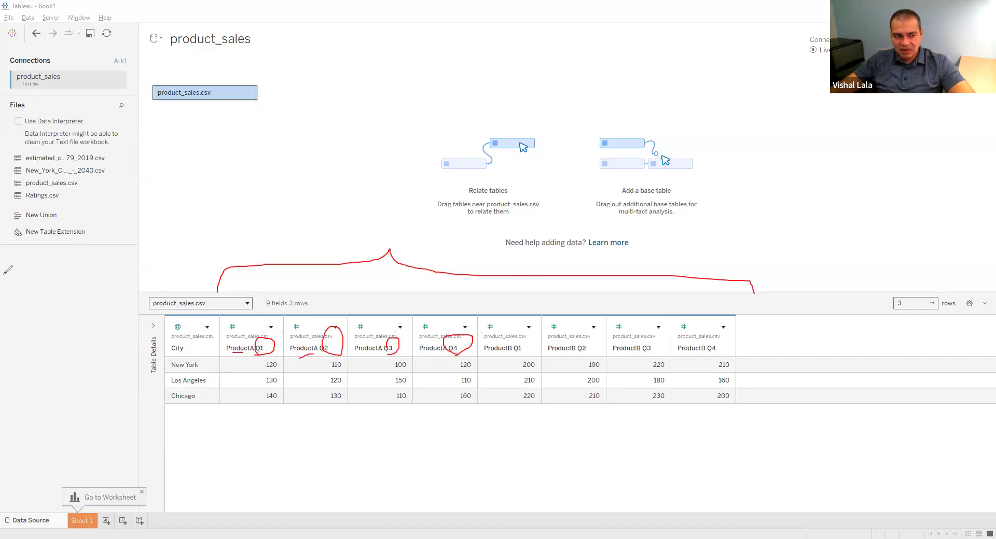
{"action": "left_click", "coordinate": [64, 324]}
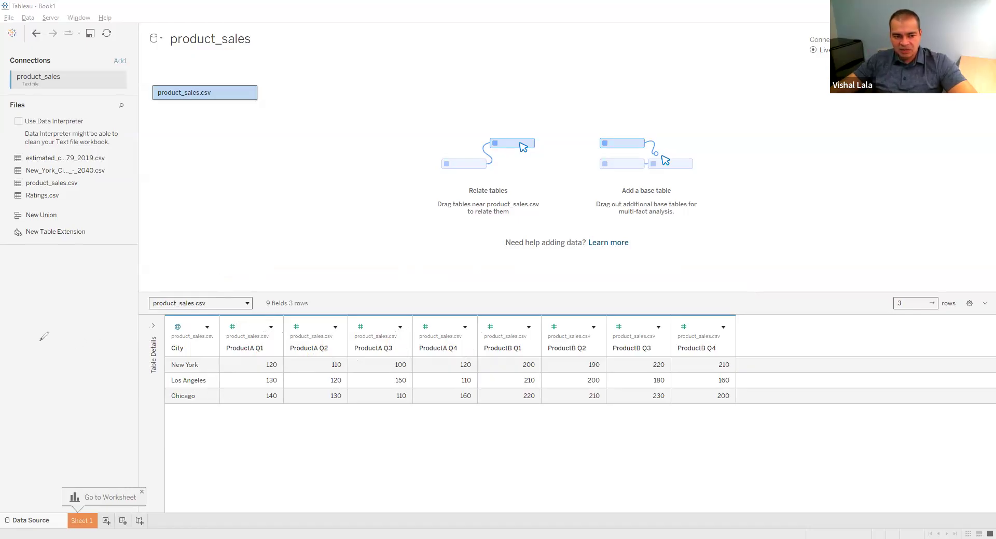
Pivot all the columns from ProductA Q1 through ProductB Q4 into rows and enlarge the data grid to show more rows
{"action": "left_click", "coordinate": [231, 351]}
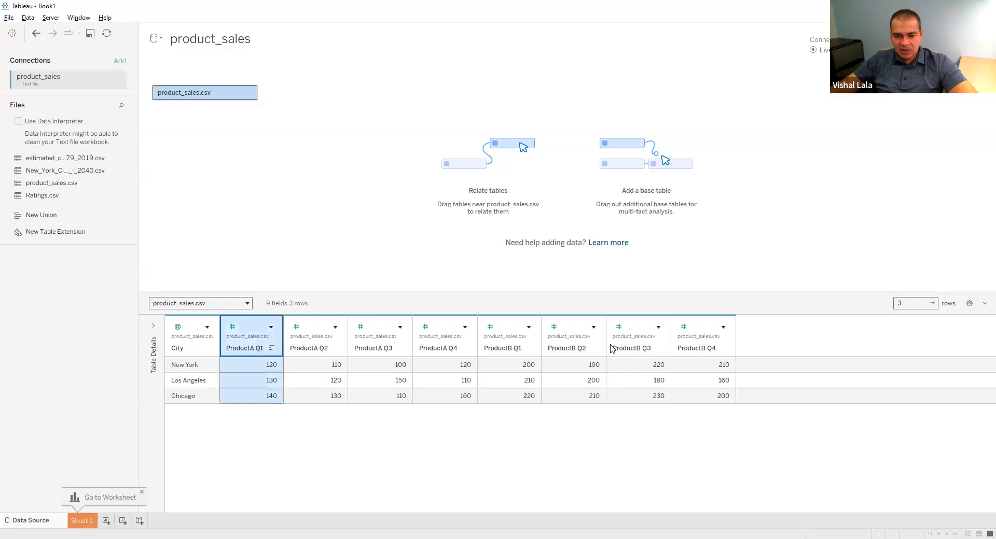
{"action": "left_click", "coordinate": [700, 346], "text": "shift"}
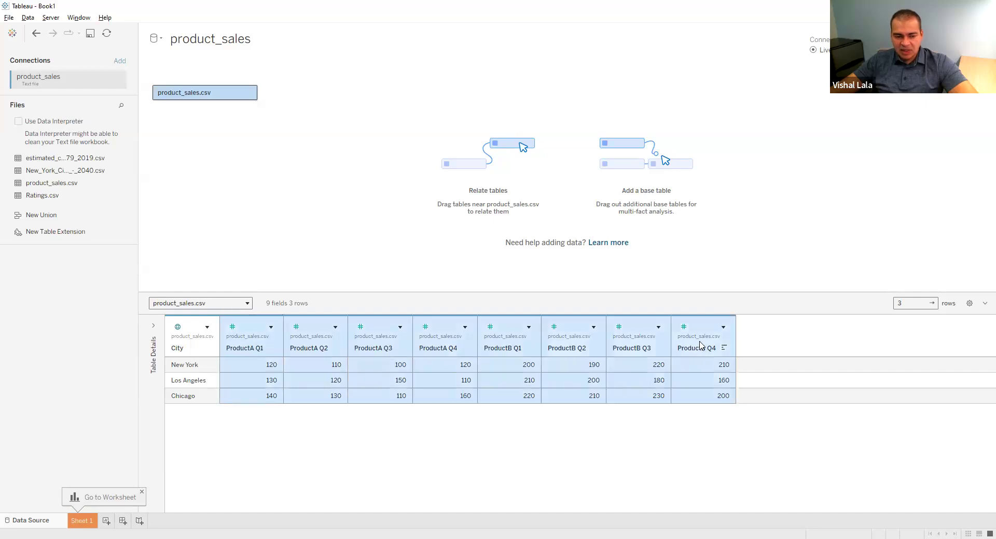
{"action": "left_click", "coordinate": [721, 327]}
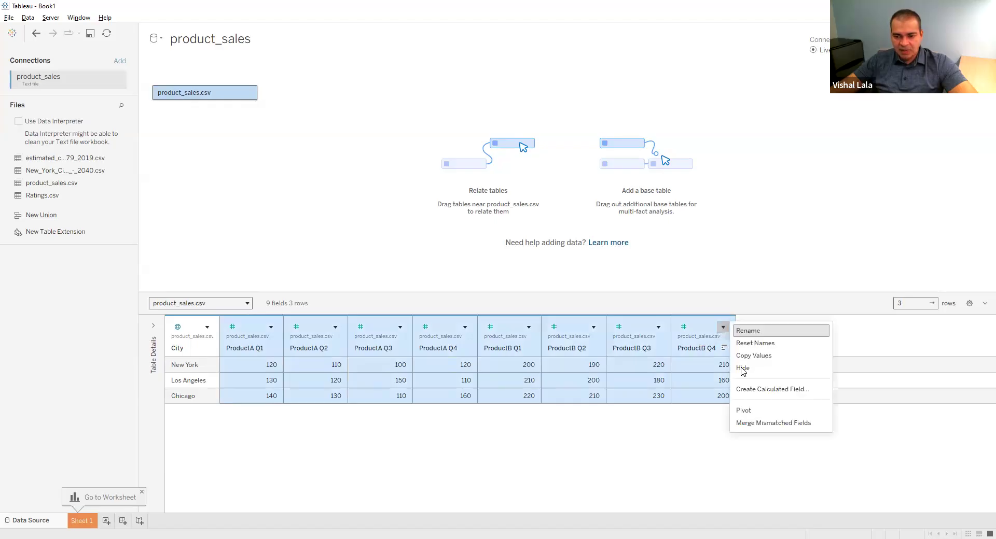
{"action": "left_click", "coordinate": [744, 411]}
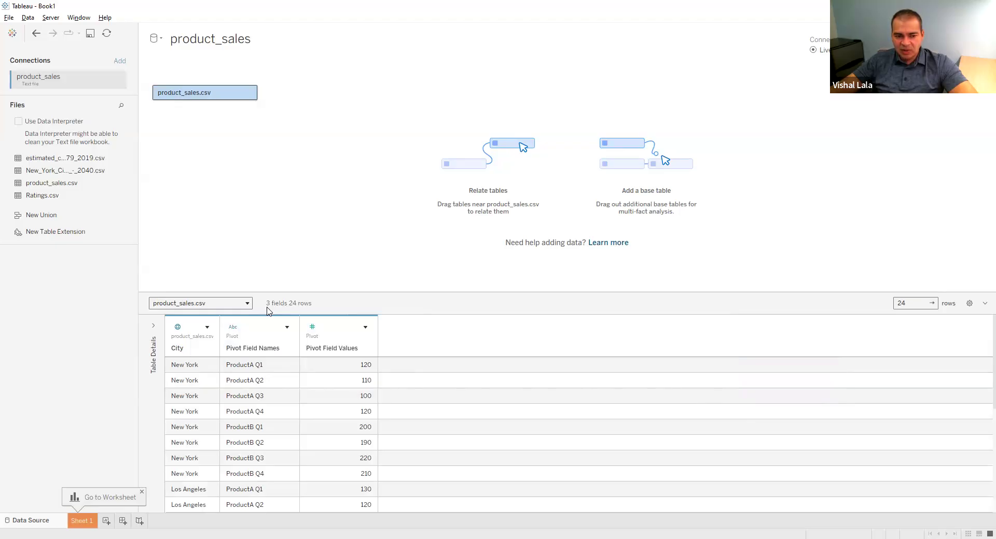
{"action": "left_click_drag", "start_coordinate": [316, 291], "coordinate": [337, 202]}
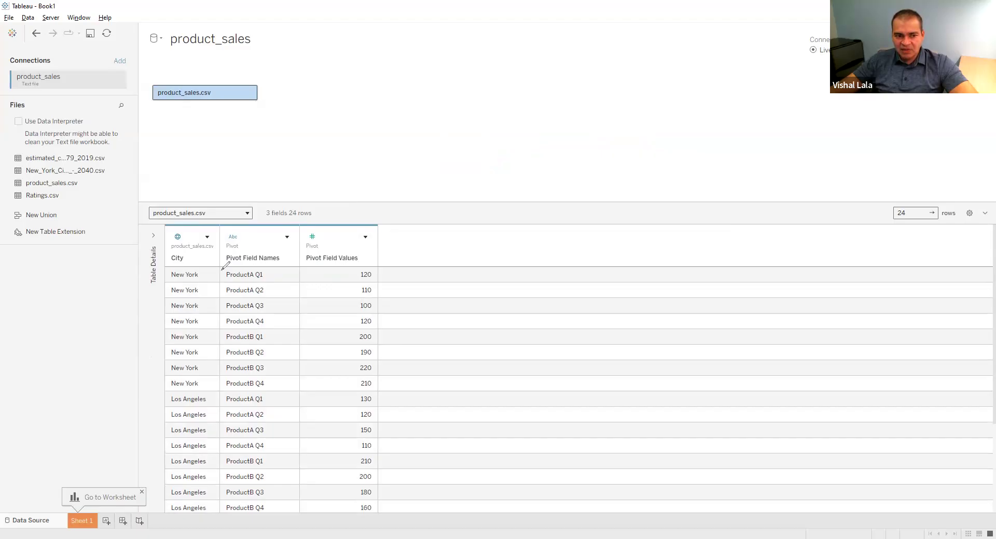
{"action": "left_click_drag", "start_coordinate": [254, 267], "coordinate": [293, 263]}
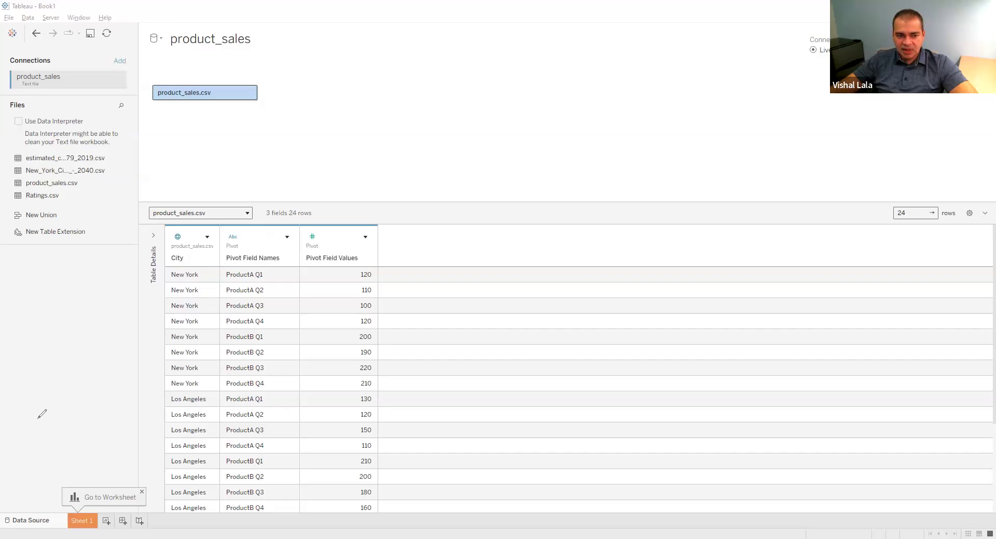
Apply a custom split to Pivot Field Names using a space as the separator and splitting off all columns
{"action": "left_click", "coordinate": [289, 238]}
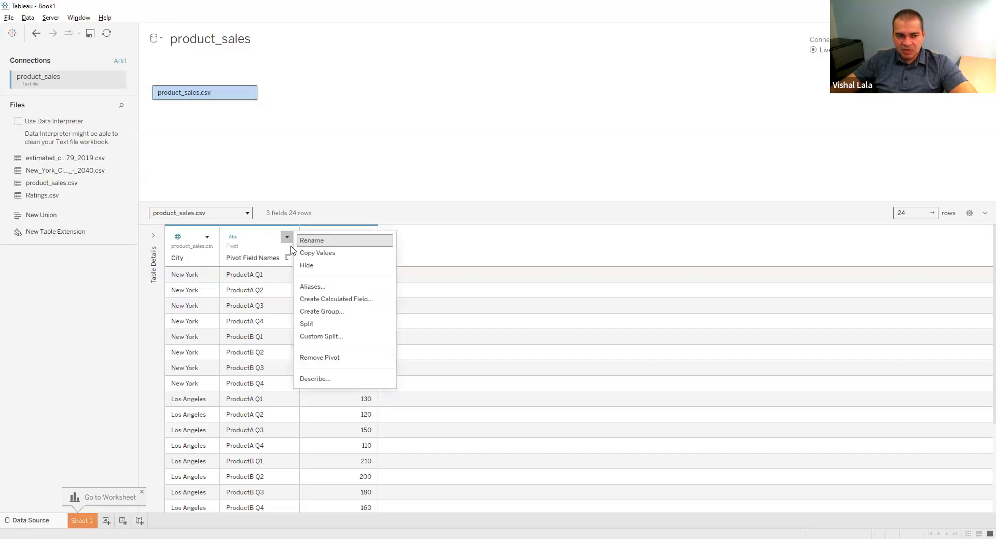
{"action": "left_click", "coordinate": [319, 337]}
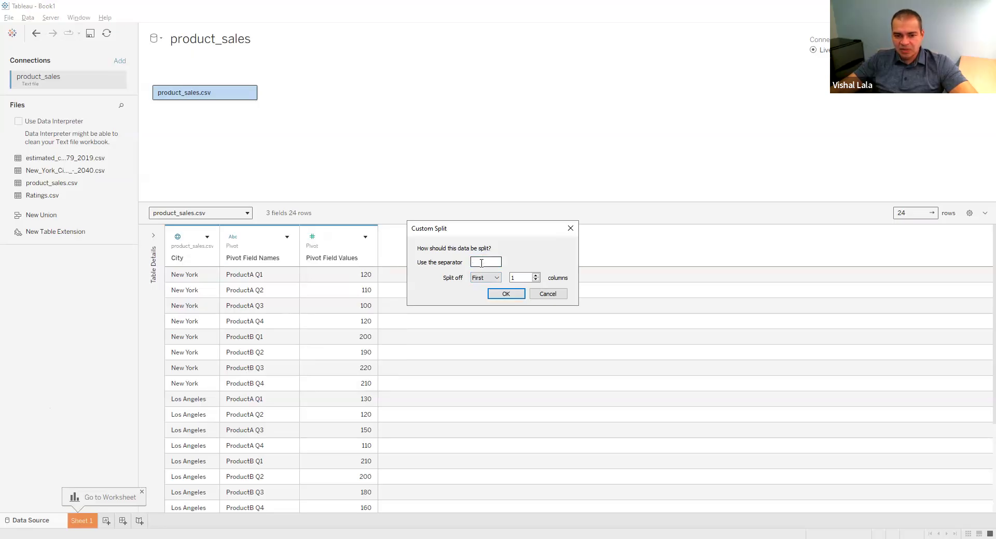
{"action": "left_click", "coordinate": [495, 279]}
{"action": "left_click", "coordinate": [477, 302]}
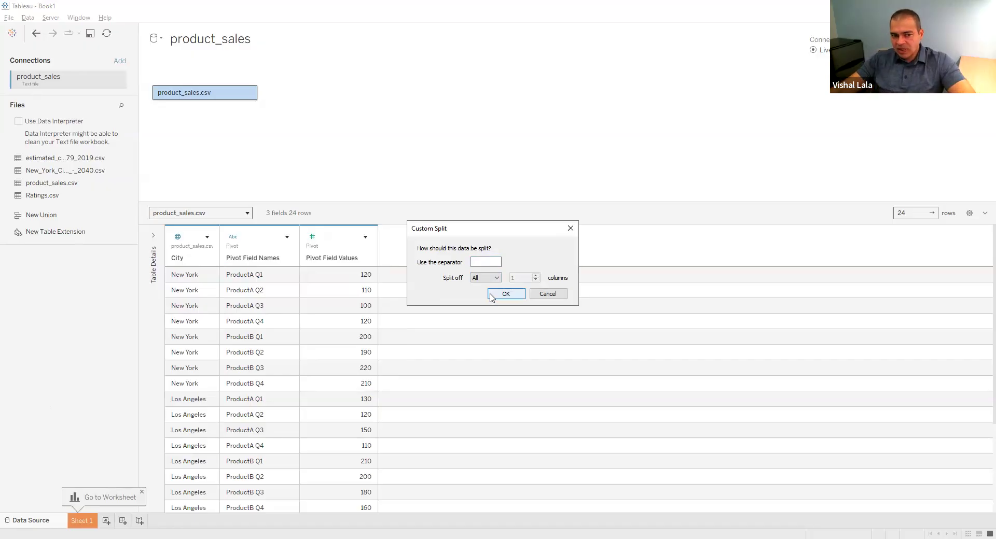
{"action": "left_click", "coordinate": [505, 294]}
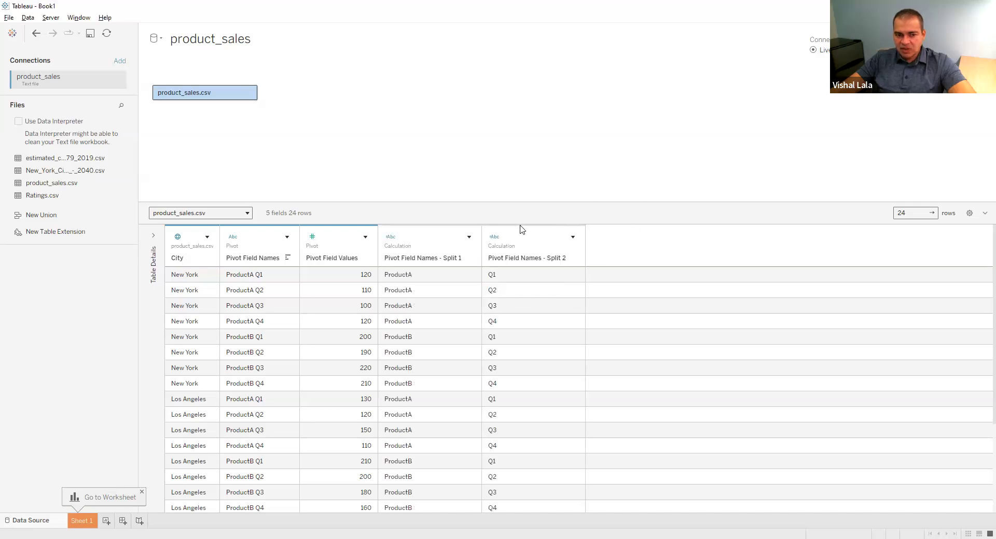
Check the two split columns and hide the original Pivot Field Names column
{"action": "left_click", "coordinate": [427, 248]}
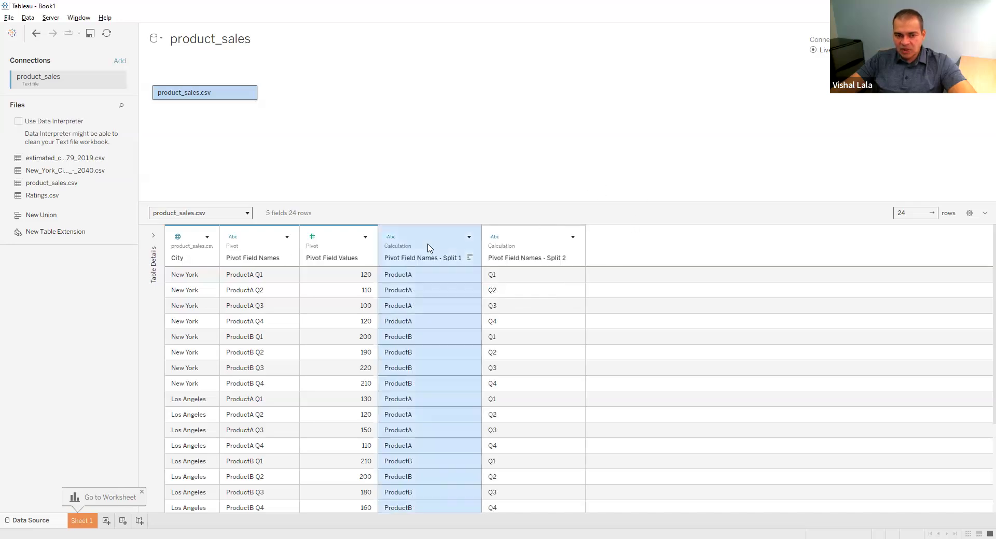
{"action": "left_click", "coordinate": [522, 254], "text": "ctrl"}
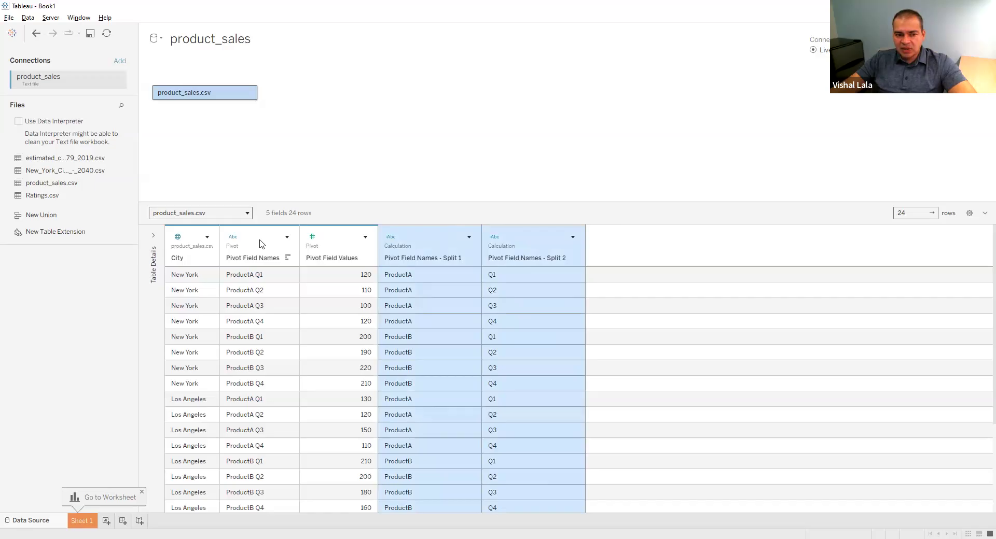
{"action": "left_click", "coordinate": [277, 244]}
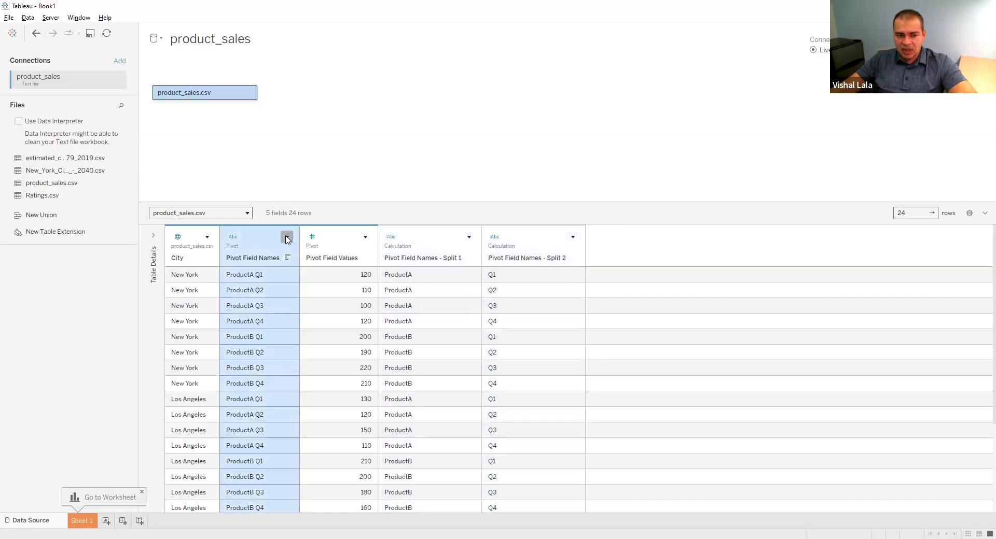
{"action": "left_click", "coordinate": [286, 238]}
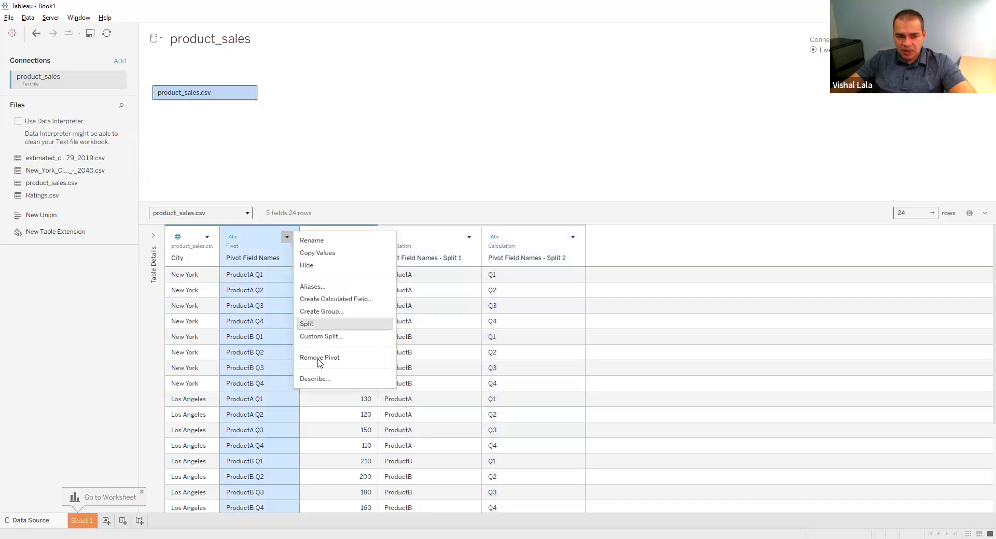
{"action": "left_click", "coordinate": [327, 266]}
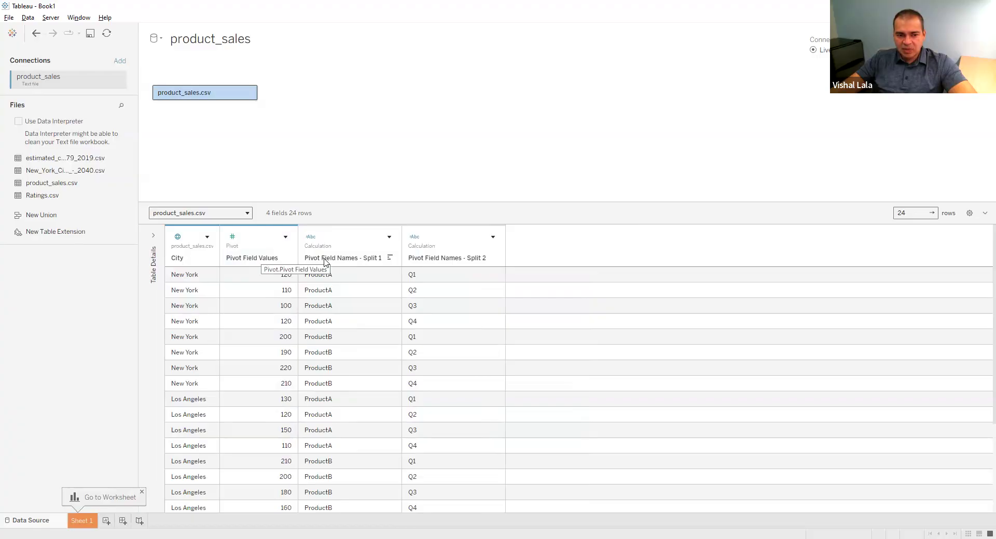
Rename the Pivot Field Names - Split 1 column to Product
{"action": "left_click", "coordinate": [389, 237]}
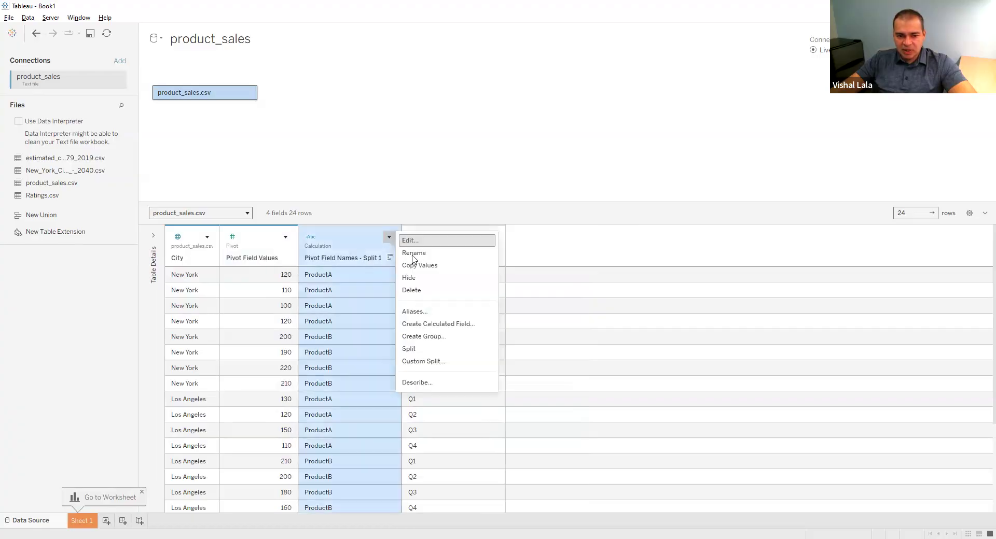
{"action": "left_click", "coordinate": [412, 251]}
{"action": "type", "text": "Product"}
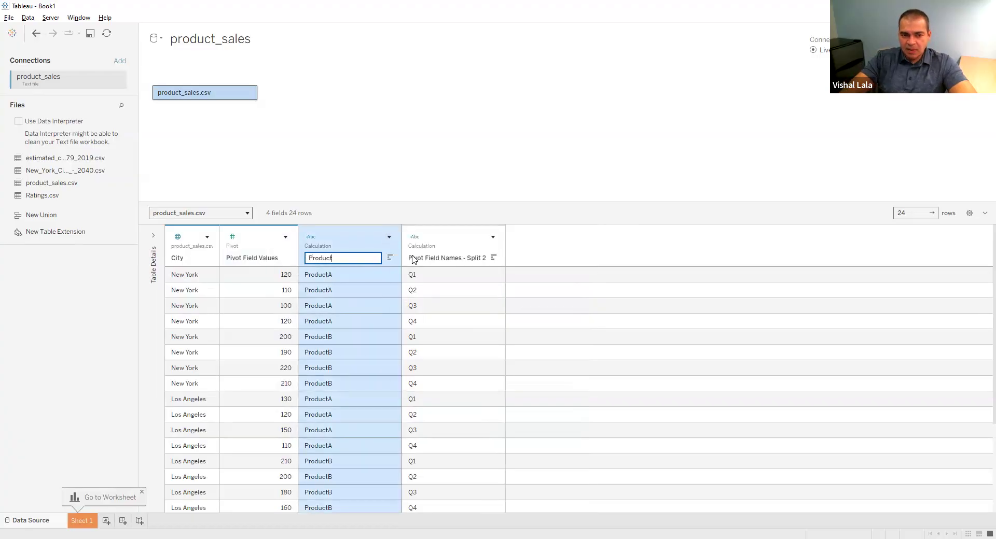
{"action": "key", "text": "Return"}
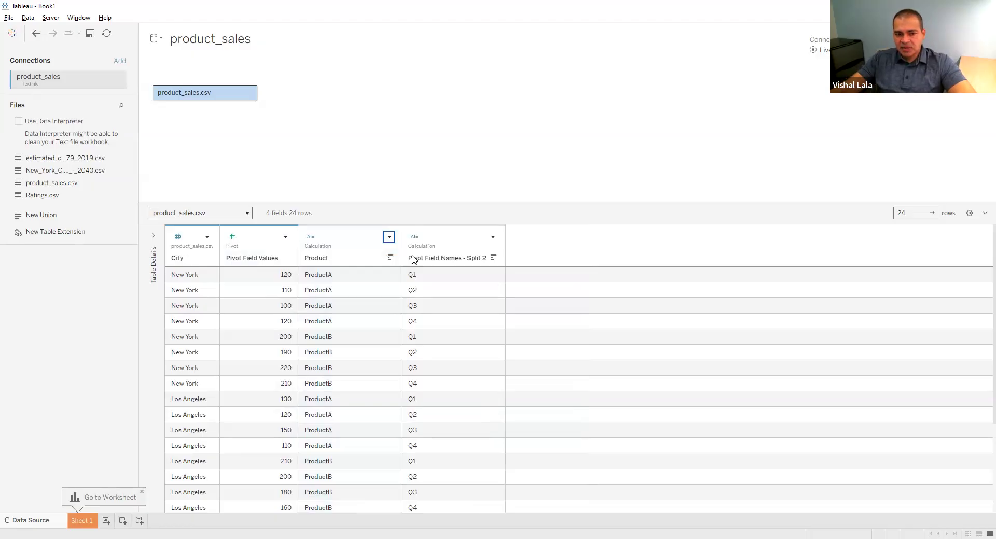
Rename the Pivot Field Names - Split 2 column to Quarter
{"action": "left_click", "coordinate": [492, 236]}
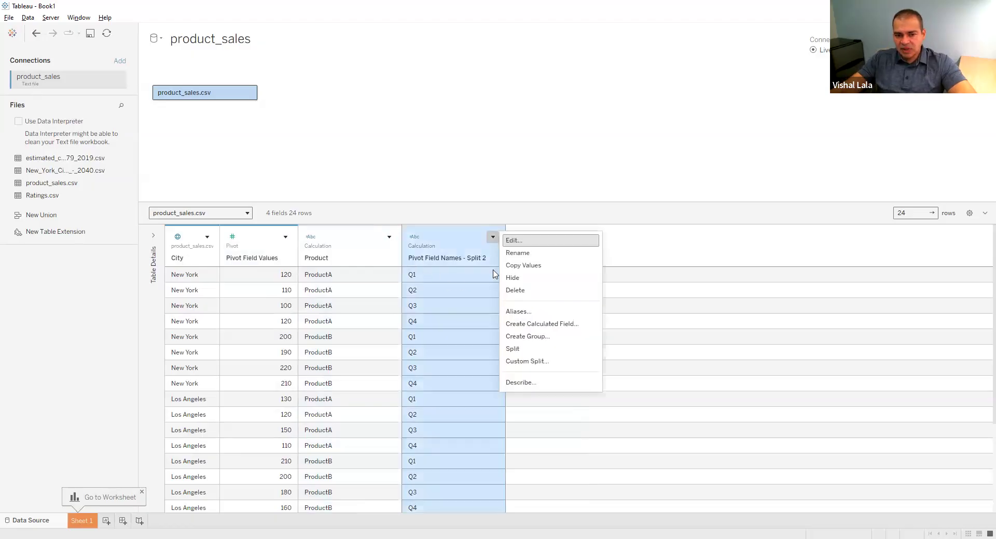
{"action": "left_click", "coordinate": [514, 253]}
{"action": "type", "text": "Q"}
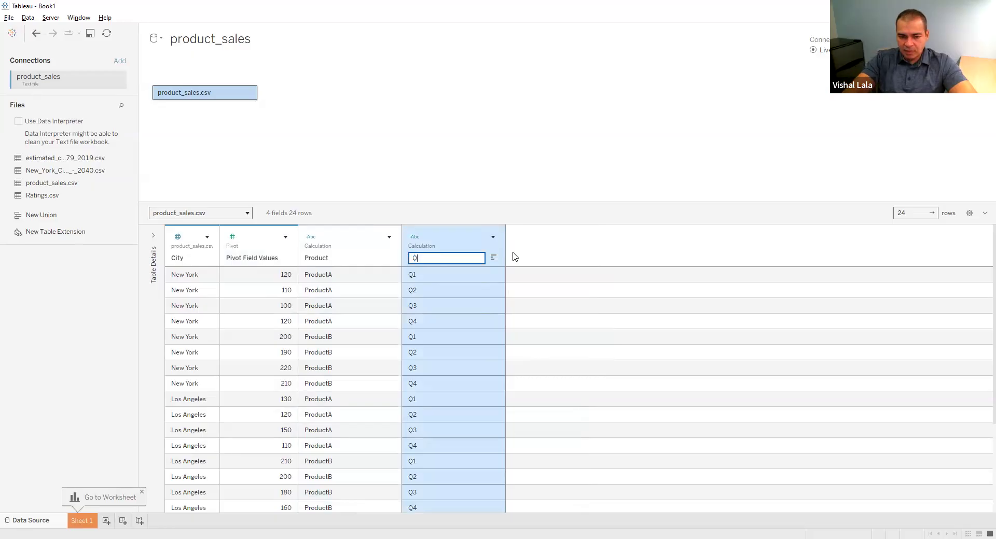
{"action": "type", "text": "uarter"}
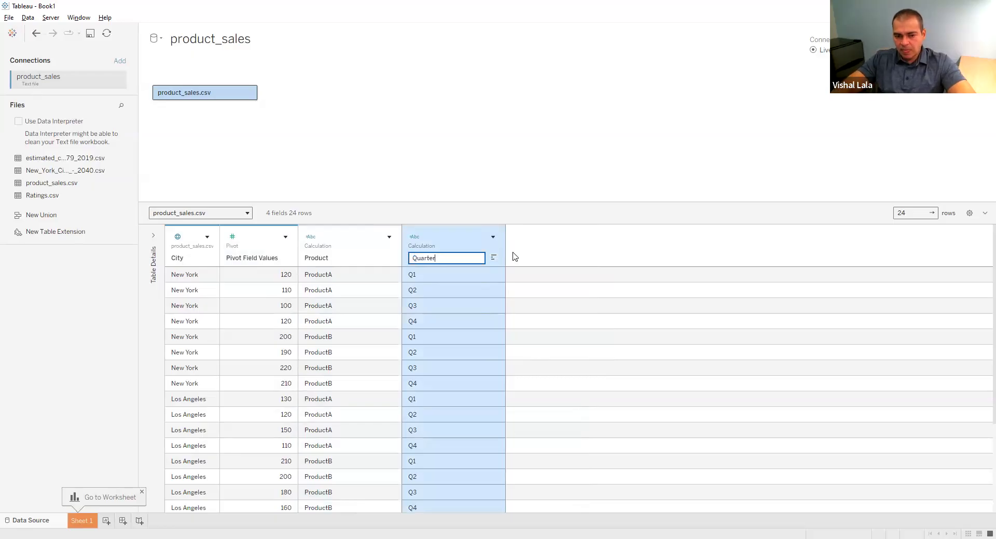
{"action": "key", "text": "Return"}
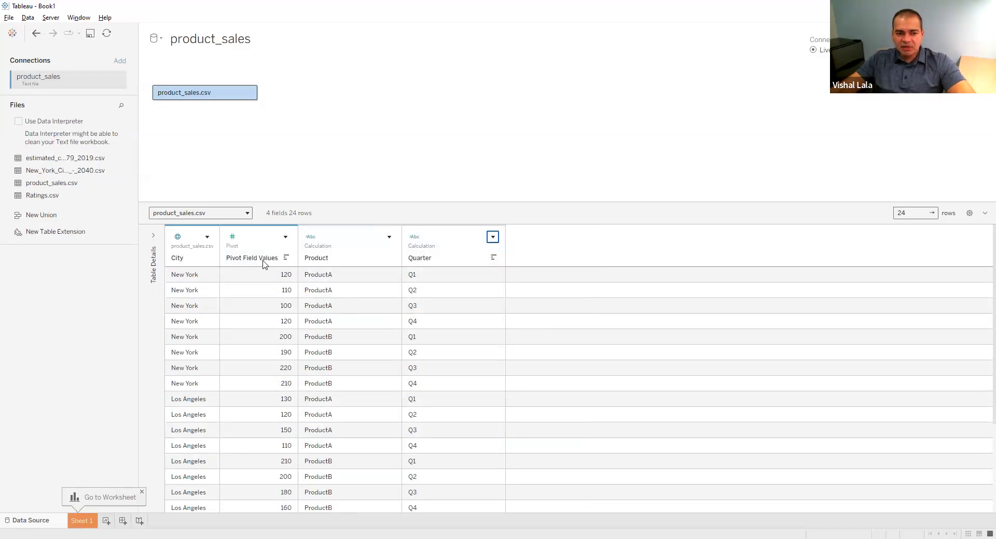
Rename the Pivot Field Values column to Sales
{"action": "left_click", "coordinate": [285, 237]}
{"action": "left_click", "coordinate": [307, 241]}
{"action": "type", "text": "Sales"}
{"action": "key", "text": "Return"}
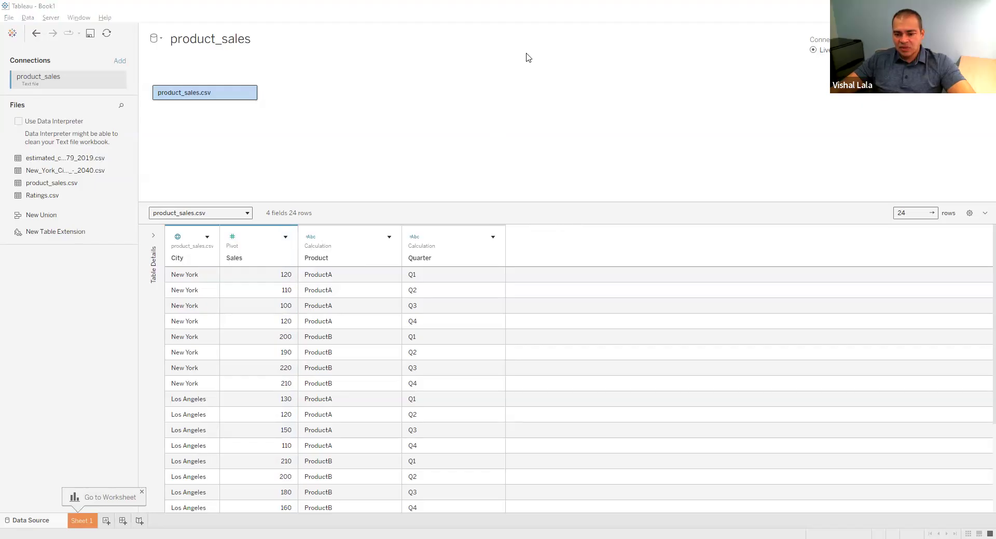
Switch to the Explore and Tidy slides in the browser and read on to the union exercise for tesla_union.xlsx
{"action": "key", "text": "alt+Tab"}
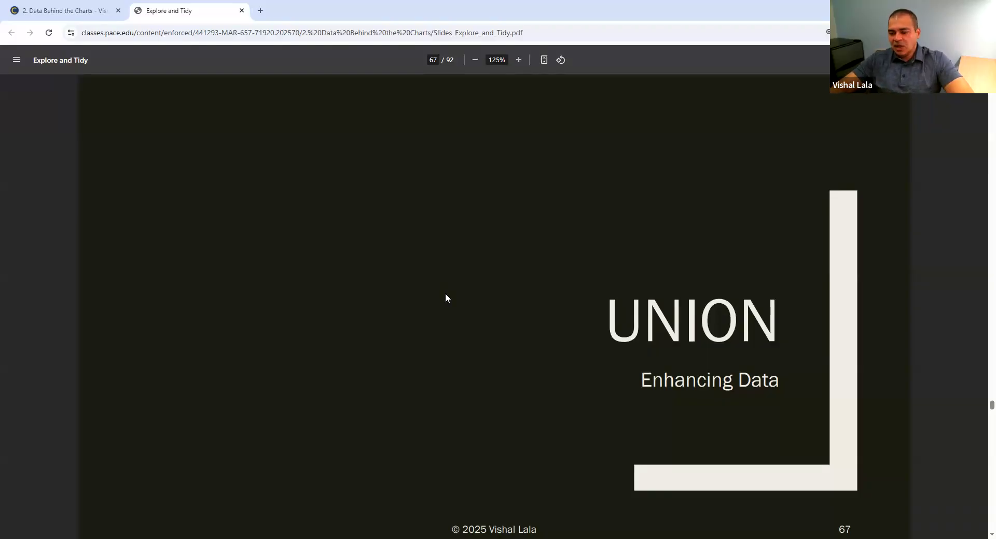
{"action": "key", "text": "Right"}
{"action": "key", "text": "Right"}
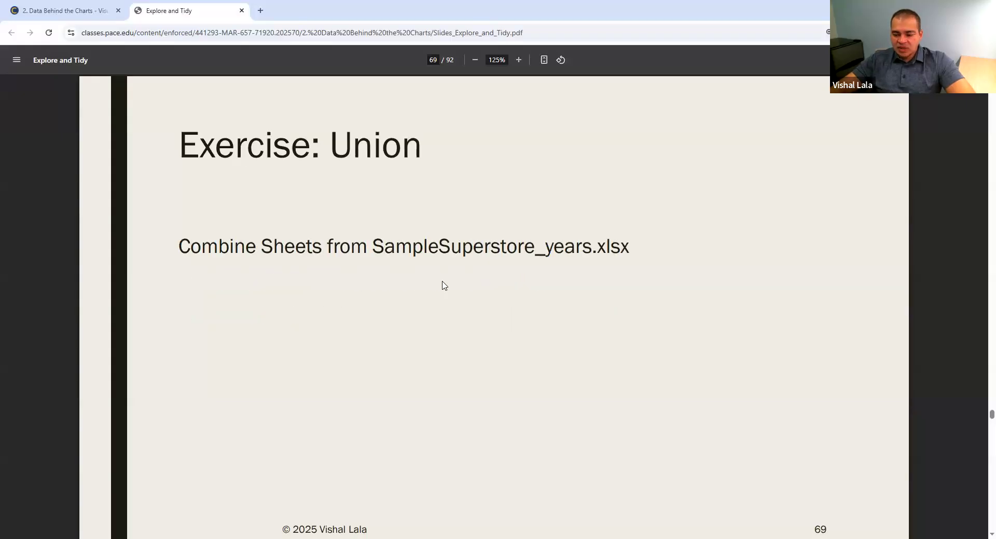
{"action": "key", "text": "Right"}
{"action": "key", "text": "Right"}
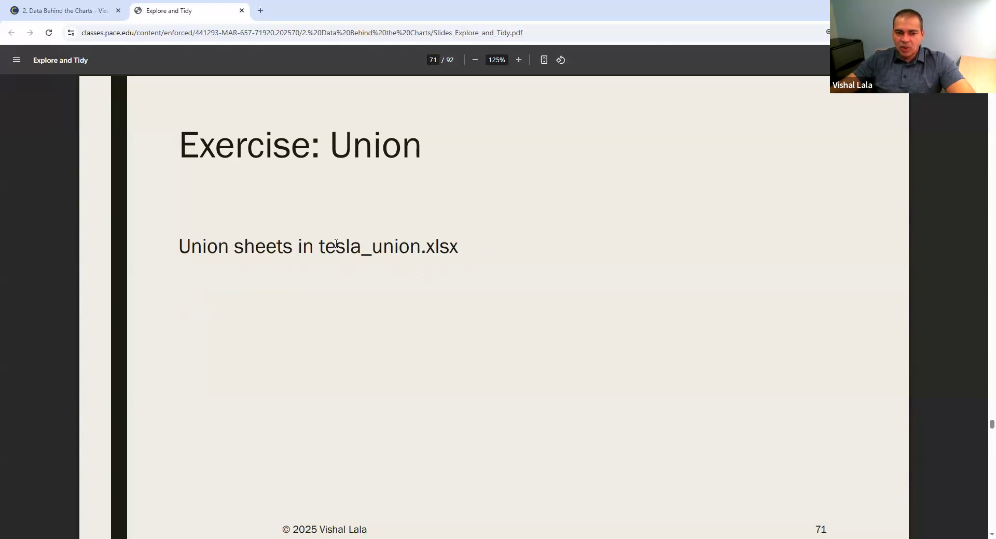
{"action": "left_click_drag", "start_coordinate": [319, 245], "coordinate": [421, 246]}
{"action": "left_click", "coordinate": [487, 241]}
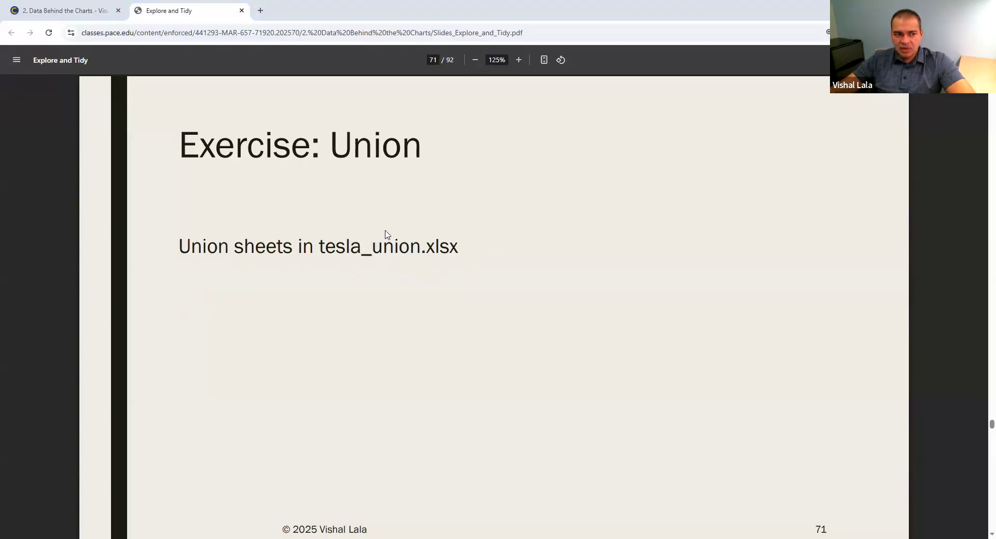
Return to Tableau and connect to the Excel workbook tesla_union.xlsx from the Data_Union folder
{"action": "key", "text": "alt+Tab"}
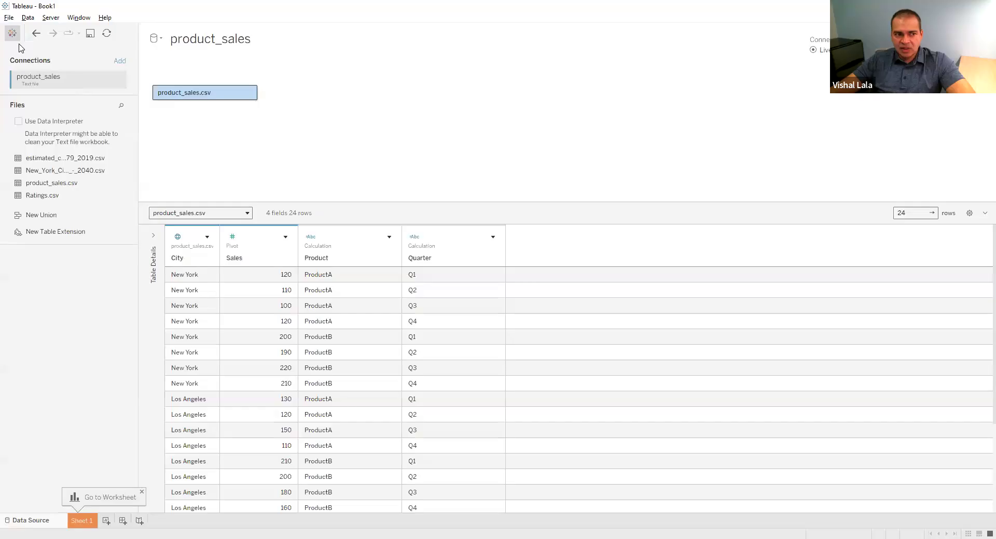
{"action": "left_click", "coordinate": [11, 33]}
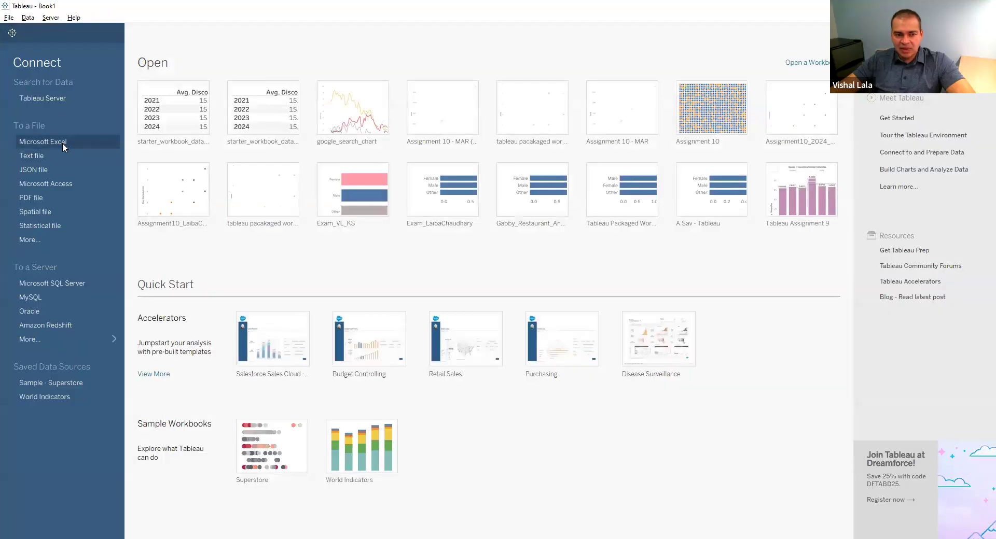
{"action": "left_click", "coordinate": [62, 142]}
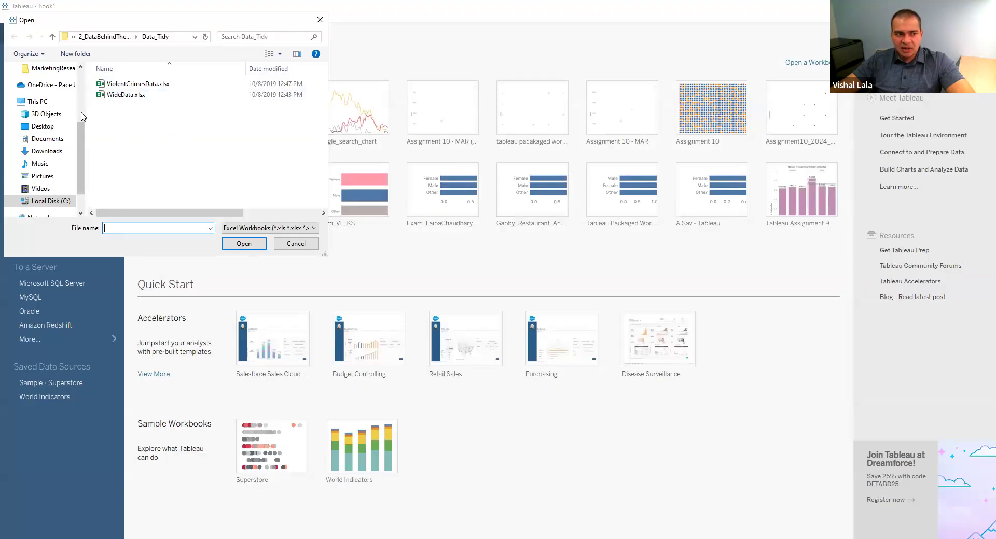
{"action": "left_click", "coordinate": [79, 84]}
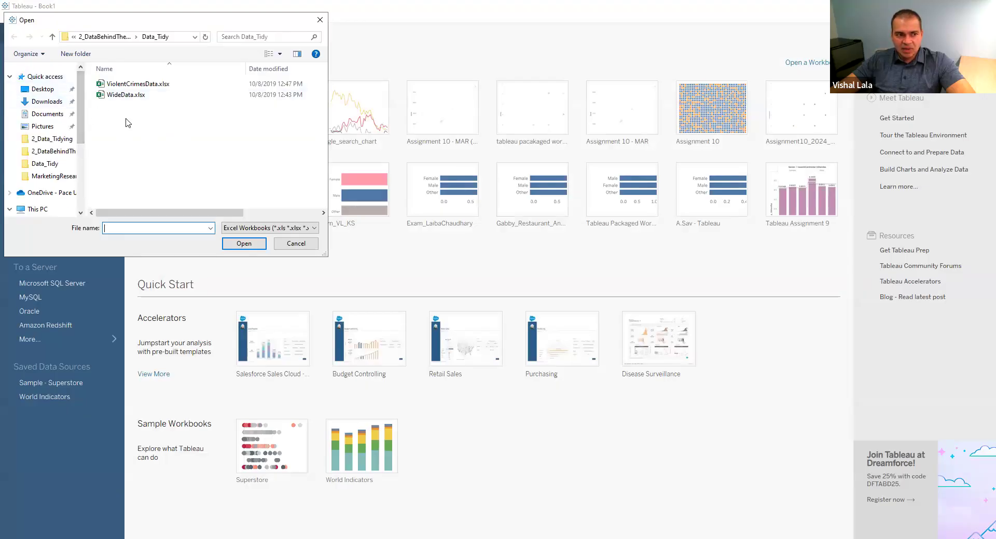
{"action": "left_click", "coordinate": [111, 39]}
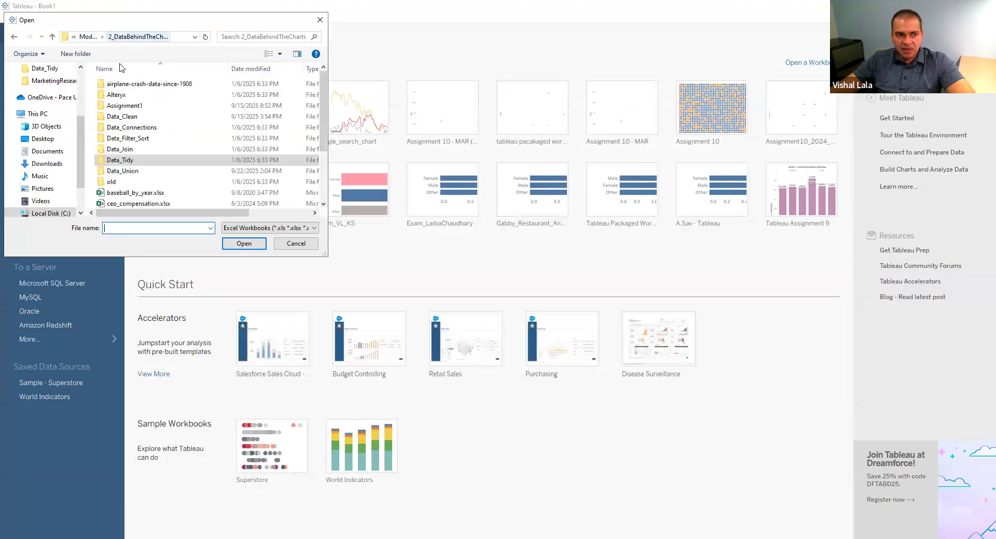
{"action": "double_click", "coordinate": [122, 170]}
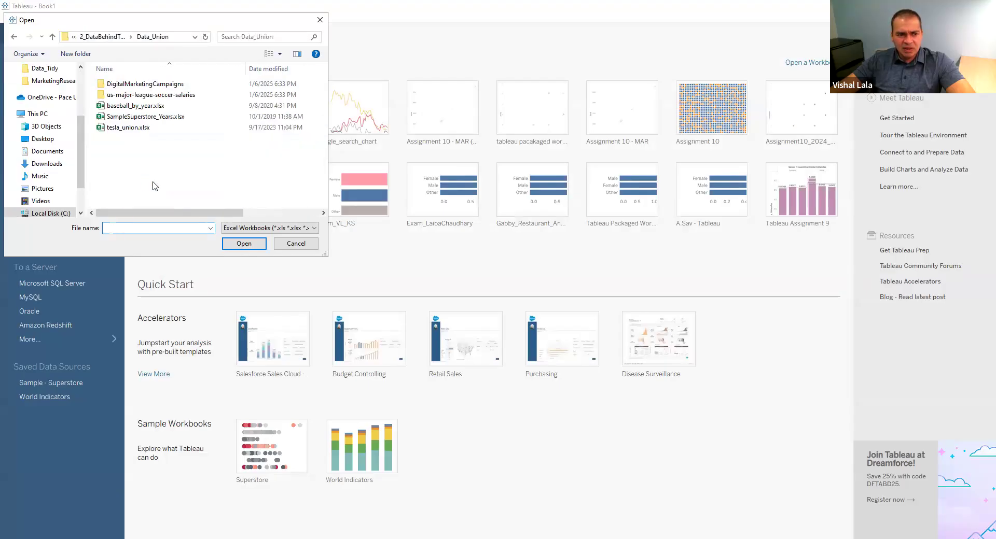
{"action": "left_click", "coordinate": [134, 130]}
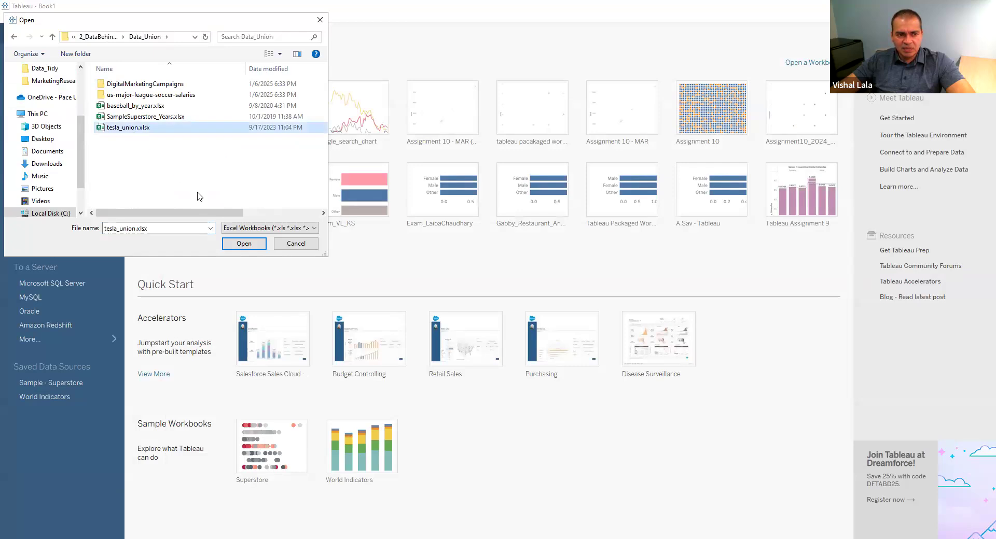
{"action": "left_click", "coordinate": [259, 245]}
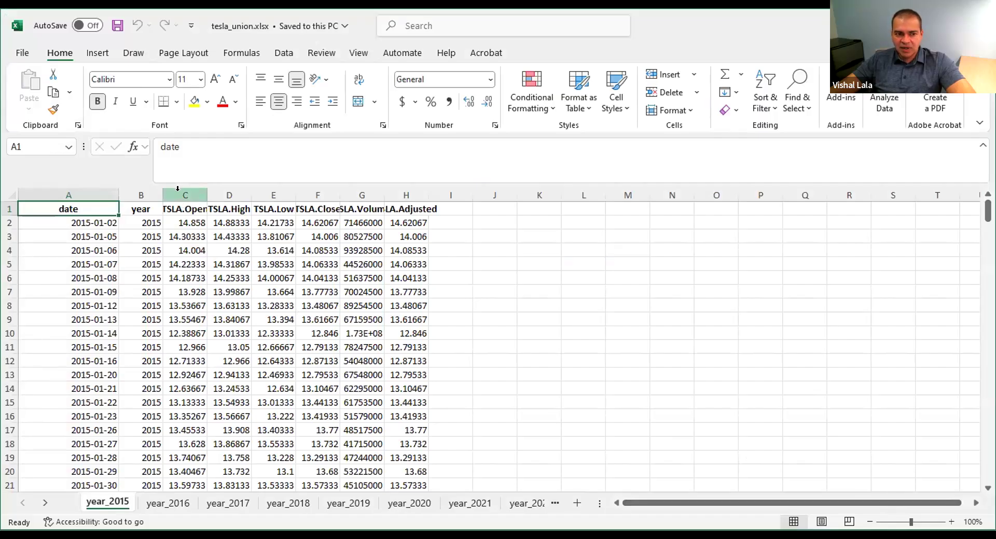
Examine the tesla_union.xlsx workbook in Excel, checking the stock price and volume columns on year_2015 and browsing the yearly sheets through year_2022
{"action": "left_click_drag", "start_coordinate": [177, 189], "coordinate": [341, 204]}
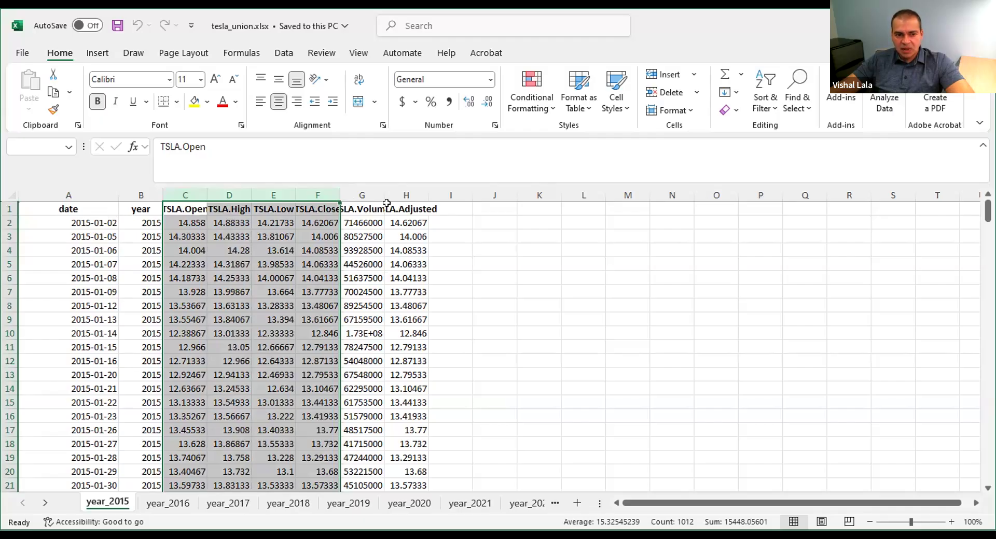
{"action": "left_click_drag", "start_coordinate": [352, 194], "coordinate": [398, 191]}
{"action": "left_click", "coordinate": [398, 222]}
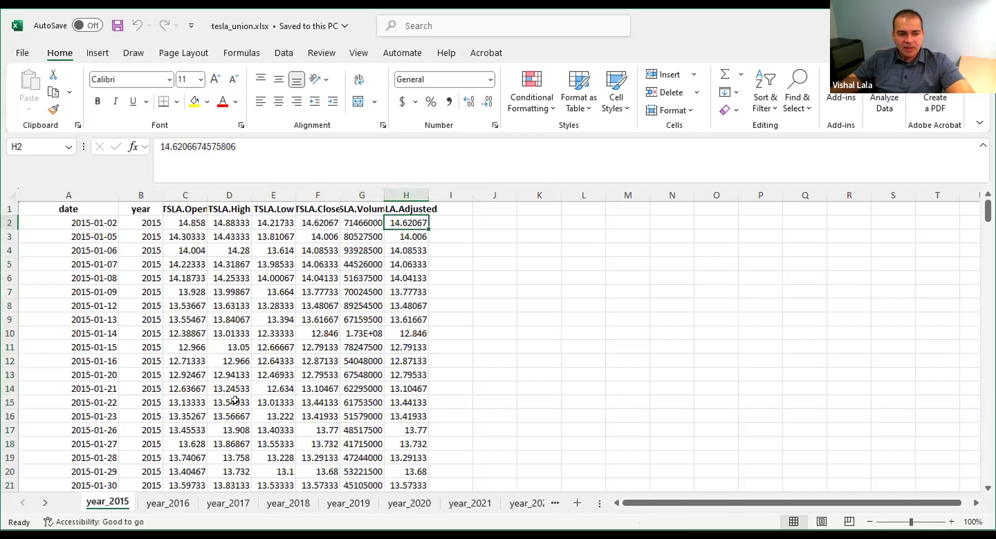
{"action": "left_click", "coordinate": [173, 504]}
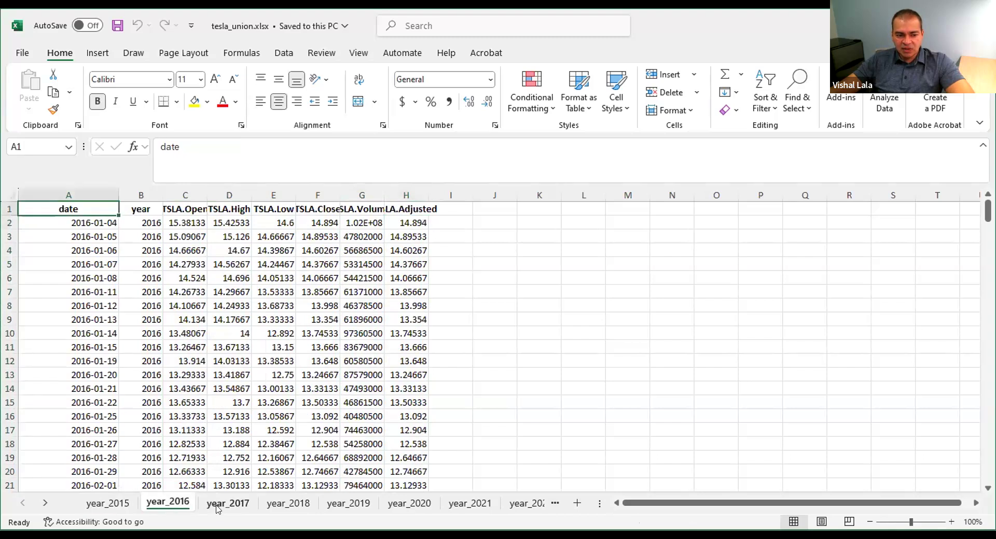
{"action": "left_click", "coordinate": [218, 509]}
{"action": "left_click", "coordinate": [274, 507]}
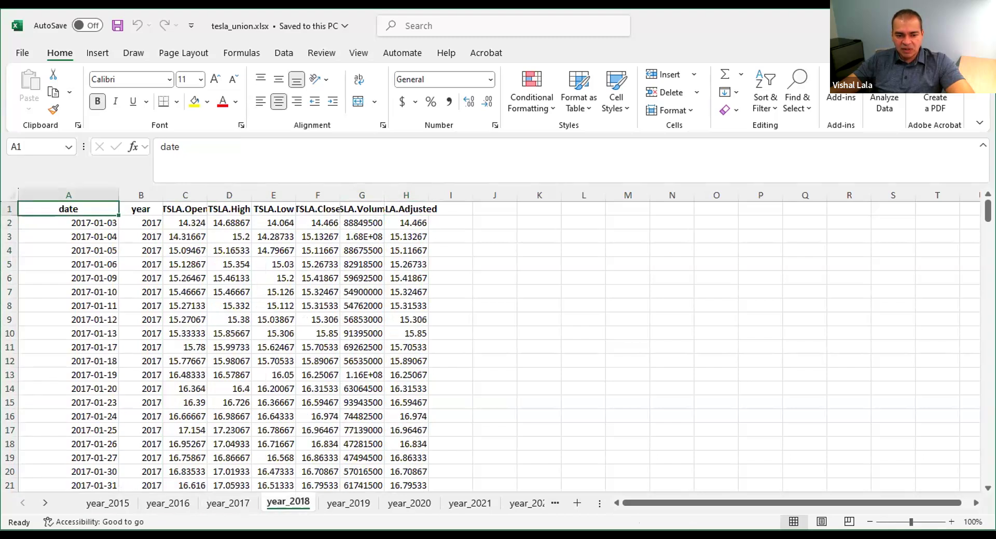
{"action": "left_click", "coordinate": [47, 505]}
{"action": "left_click", "coordinate": [470, 509]}
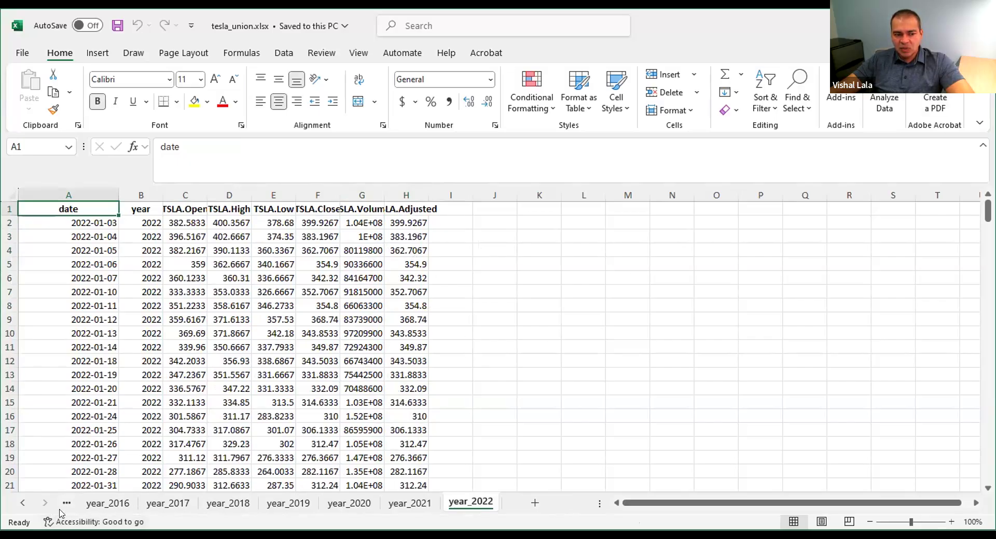
{"action": "left_click_drag", "start_coordinate": [593, 503], "coordinate": [671, 503]}
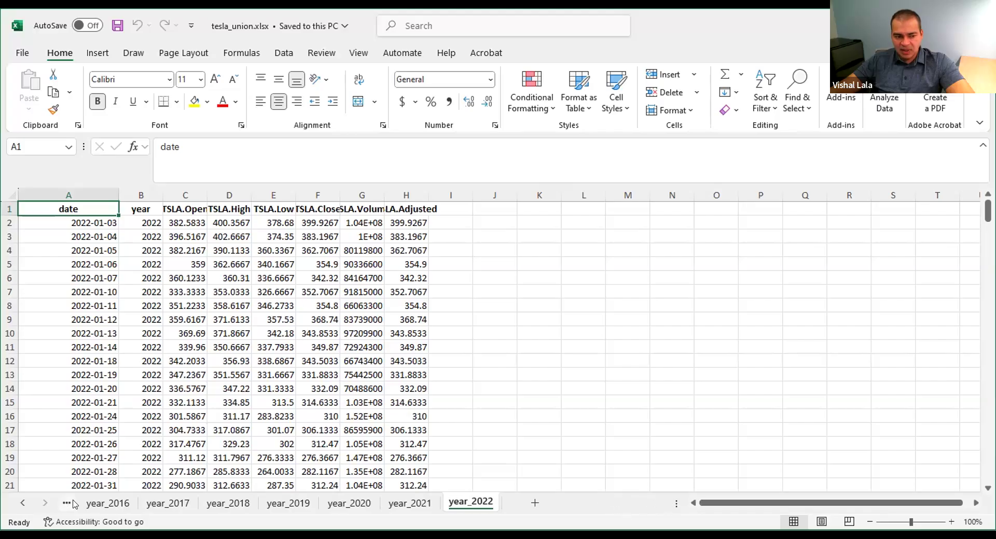
{"action": "left_click", "coordinate": [93, 506]}
{"action": "left_click", "coordinate": [72, 504]}
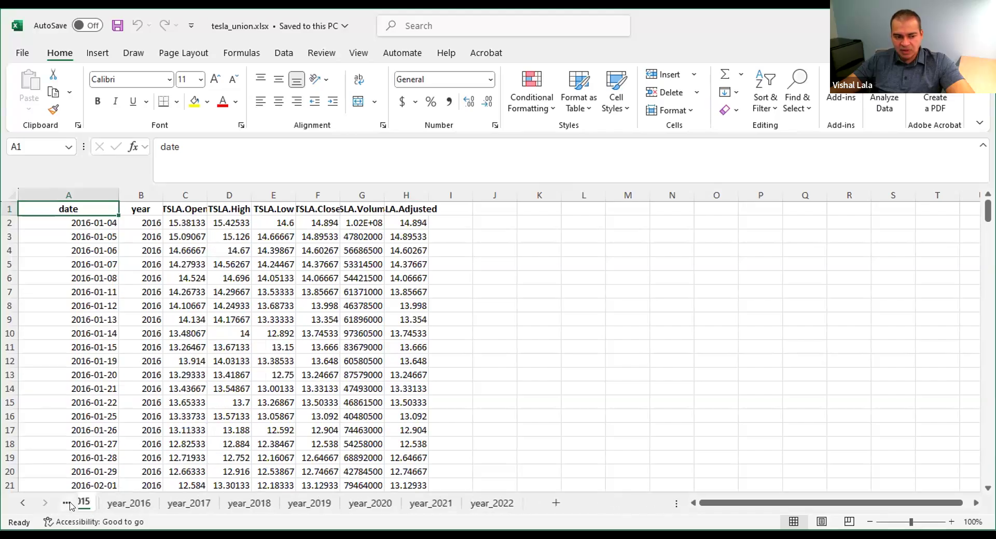
Check the header row on the year_2015 sheet and copy the entire data range of the year_2016 sheet, including its headers
{"action": "left_click", "coordinate": [72, 207]}
{"action": "key", "text": "shift+Right"}
{"action": "key", "text": "shift+Right"}
{"action": "key", "text": "shift+Right"}
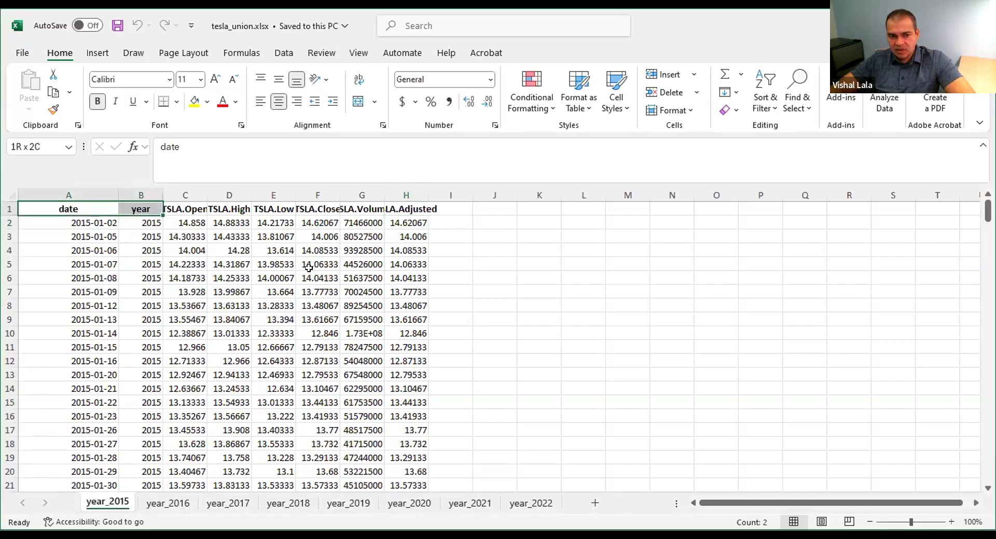
{"action": "left_click", "coordinate": [168, 503]}
{"action": "key", "text": "ctrl+shift+Right"}
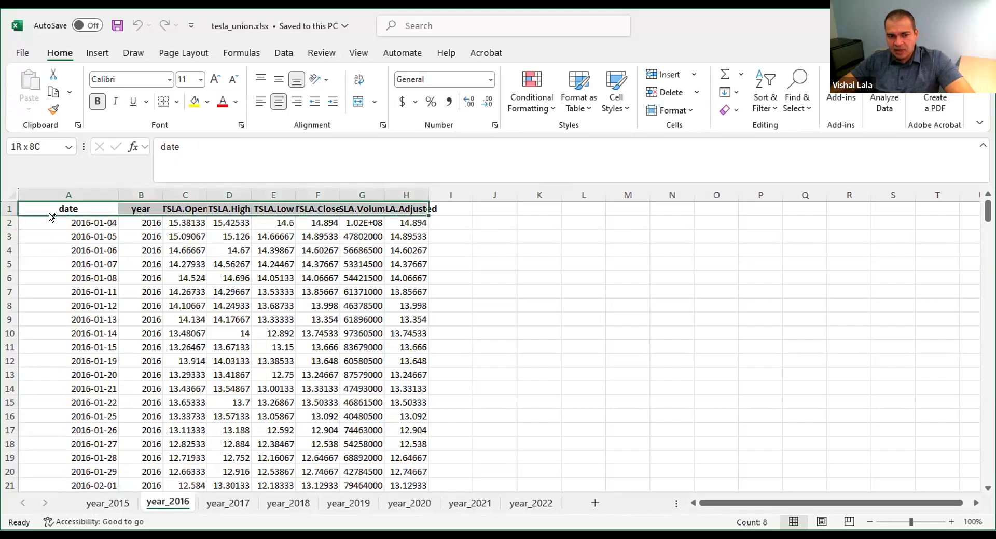
{"action": "key", "text": "ctrl+shift+Down"}
{"action": "key", "text": "ctrl+c"}
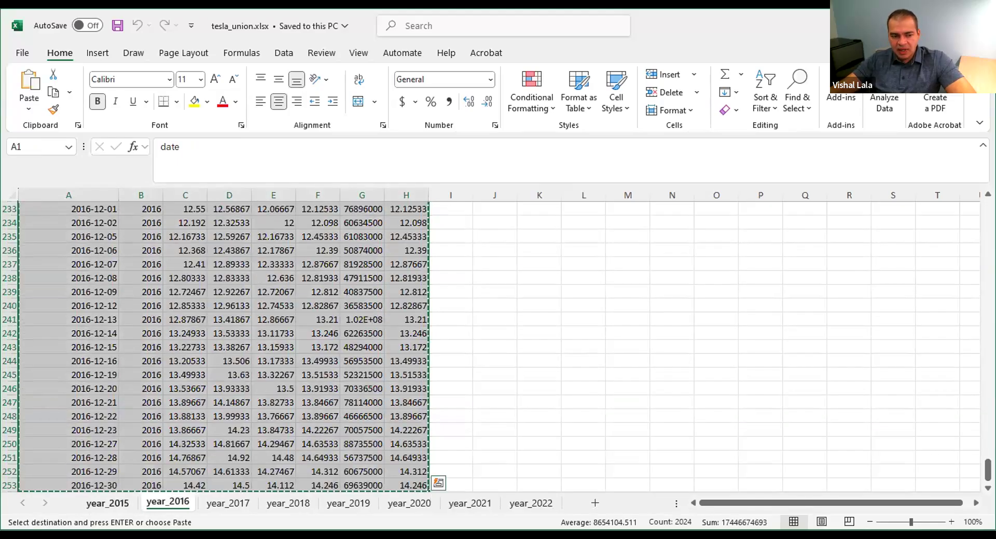
Try pasting the copied 2016 data beneath the last row of the year_2015 sheet, starting at A254, and undo the paste
{"action": "left_click", "coordinate": [112, 503]}
{"action": "left_click", "coordinate": [103, 403]}
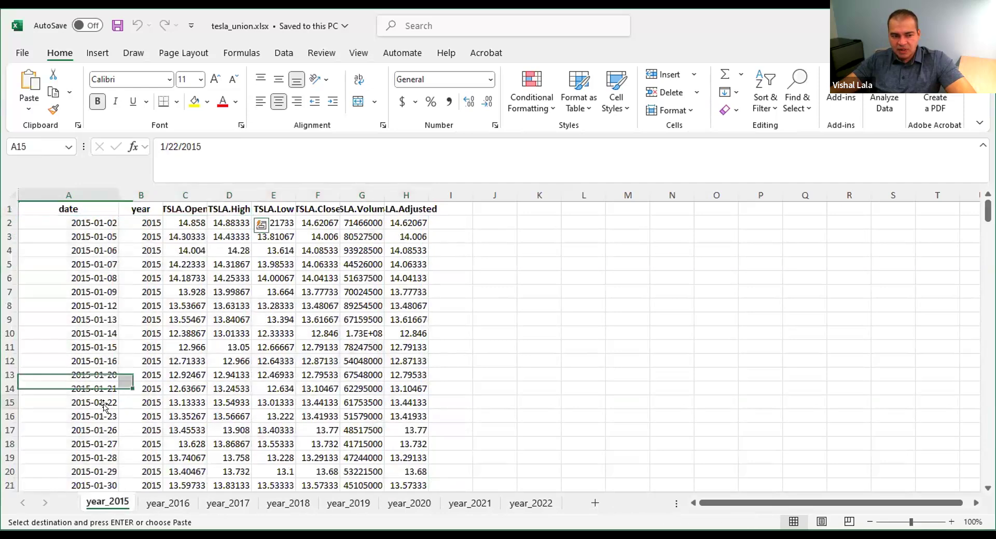
{"action": "key", "text": "ctrl+Down"}
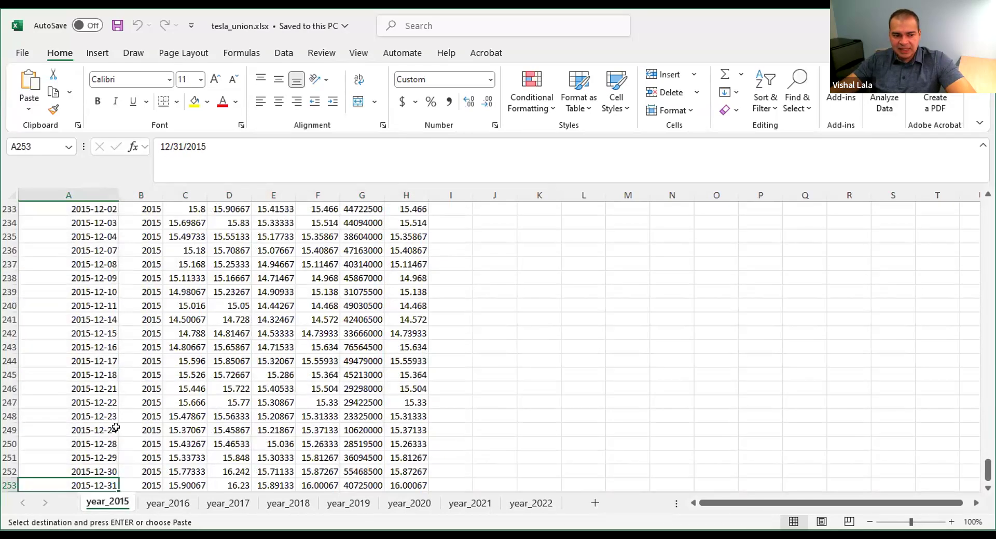
{"action": "scroll", "coordinate": [104, 431], "scroll_direction": "down", "scroll_amount": 1}
{"action": "left_click", "coordinate": [81, 455]}
{"action": "key", "text": "ctrl+v"}
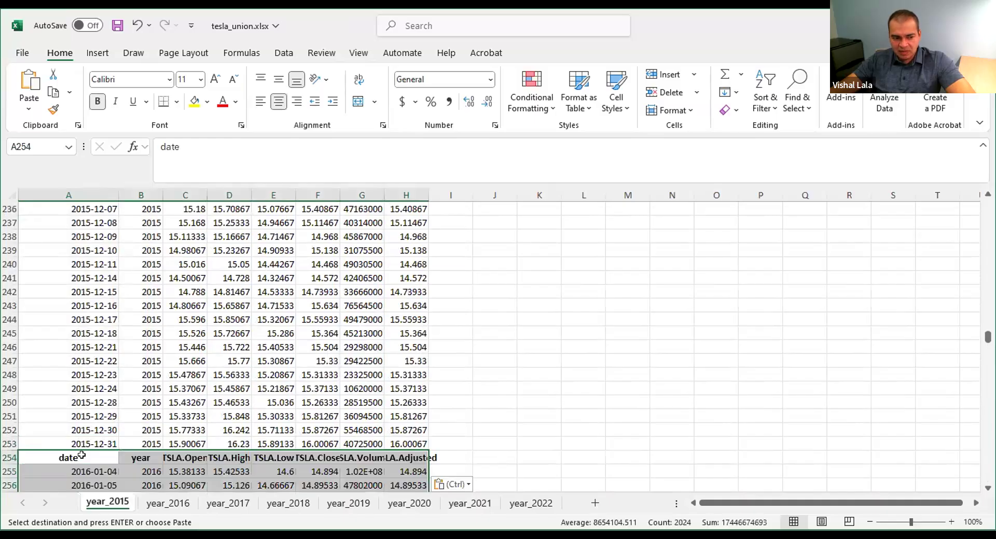
{"action": "scroll", "coordinate": [160, 435], "scroll_direction": "down", "scroll_amount": 1}
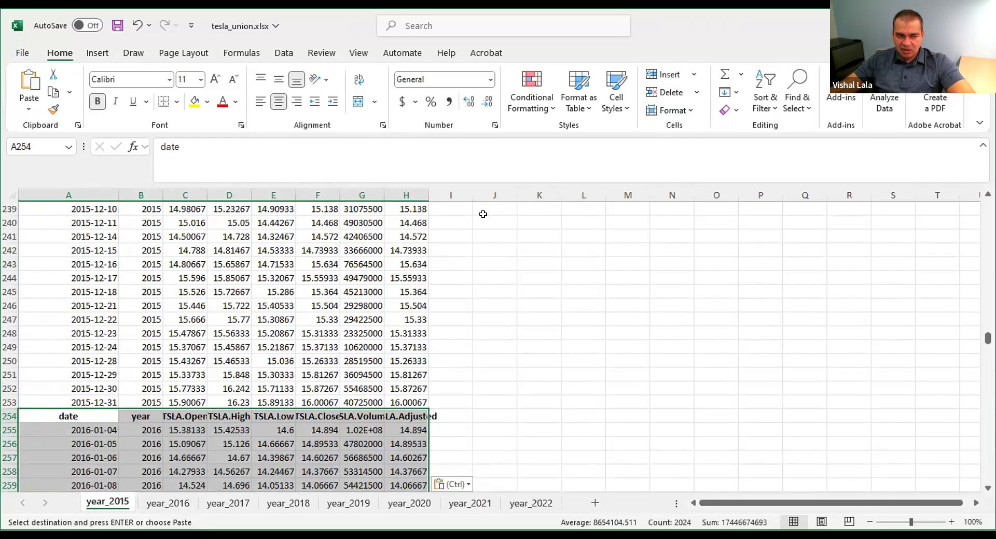
{"action": "left_click", "coordinate": [136, 26]}
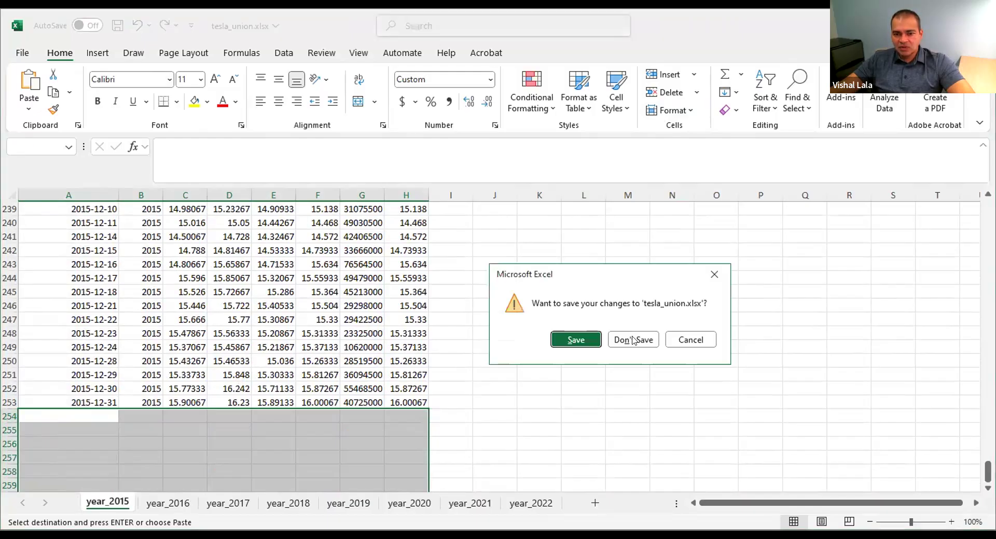
Close the tesla_union.xlsx workbook without saving its changes and discard the copied data from the clipboard
{"action": "left_click", "coordinate": [633, 341]}
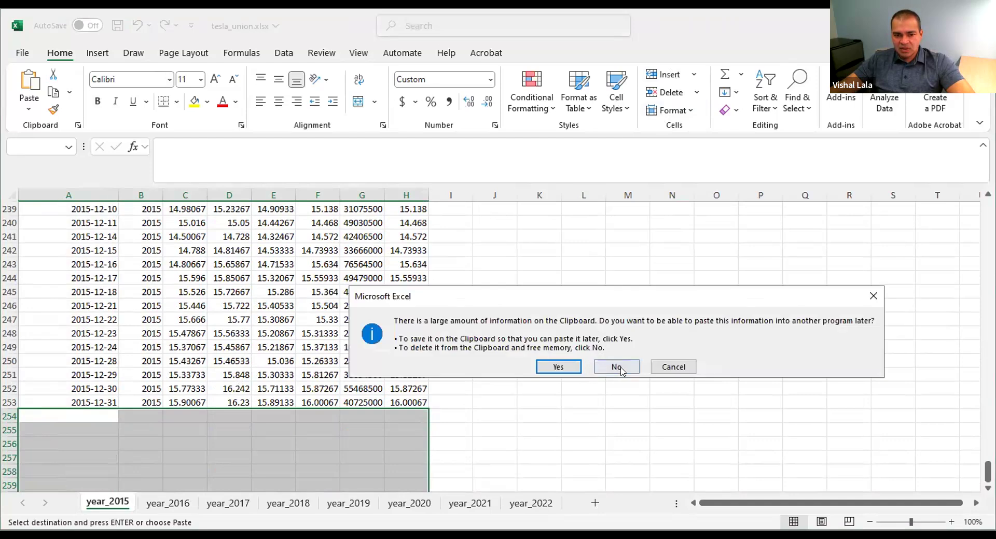
{"action": "left_click", "coordinate": [618, 367]}
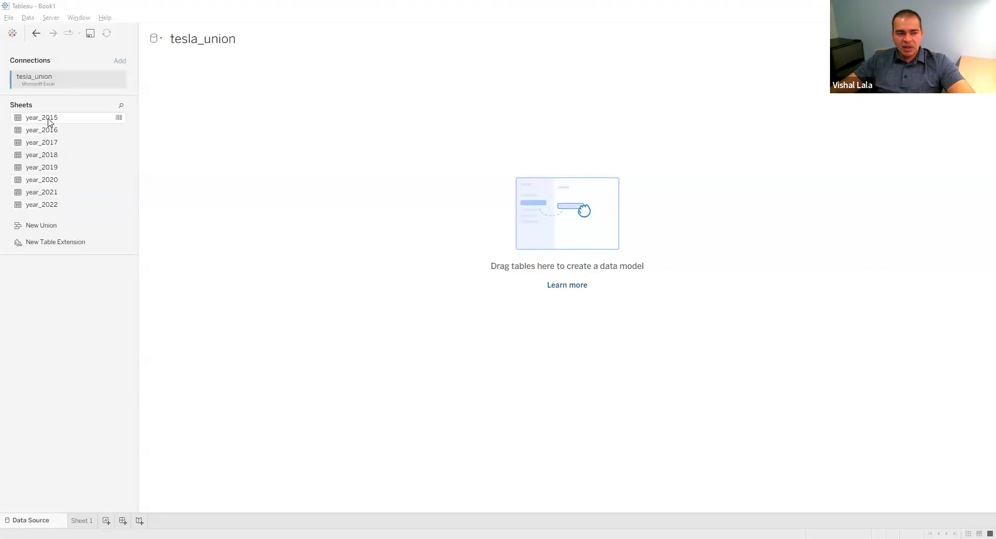
In Tableau, add the year_2015 sheet to the data model and enlarge its data preview, collapsing the table details
{"action": "left_click_drag", "start_coordinate": [47, 121], "coordinate": [238, 116]}
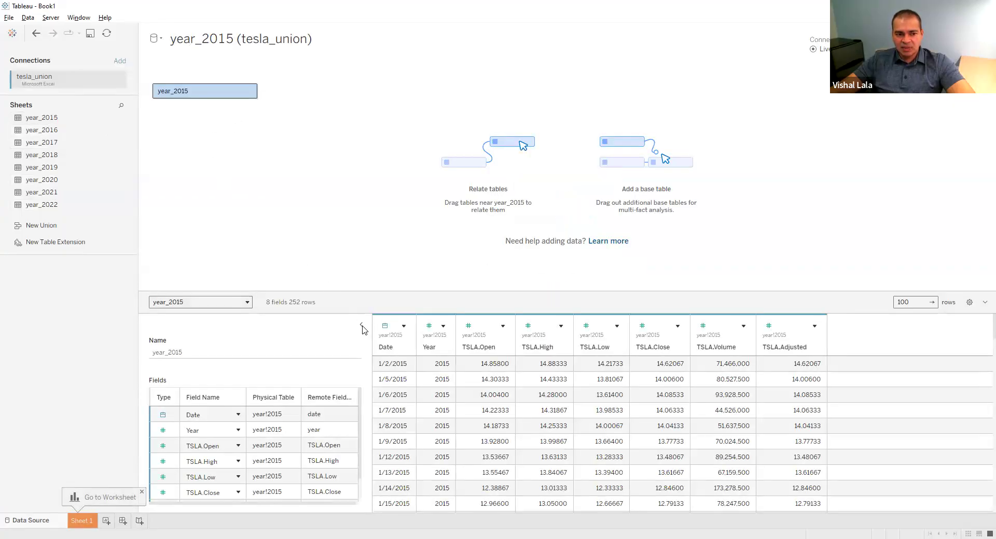
{"action": "left_click", "coordinate": [361, 326]}
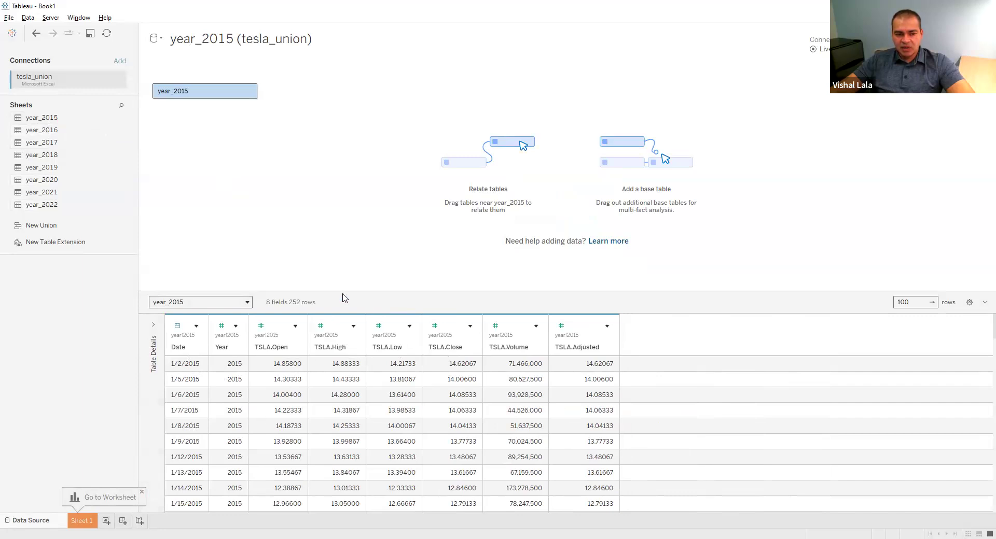
{"action": "left_click_drag", "start_coordinate": [342, 291], "coordinate": [347, 232]}
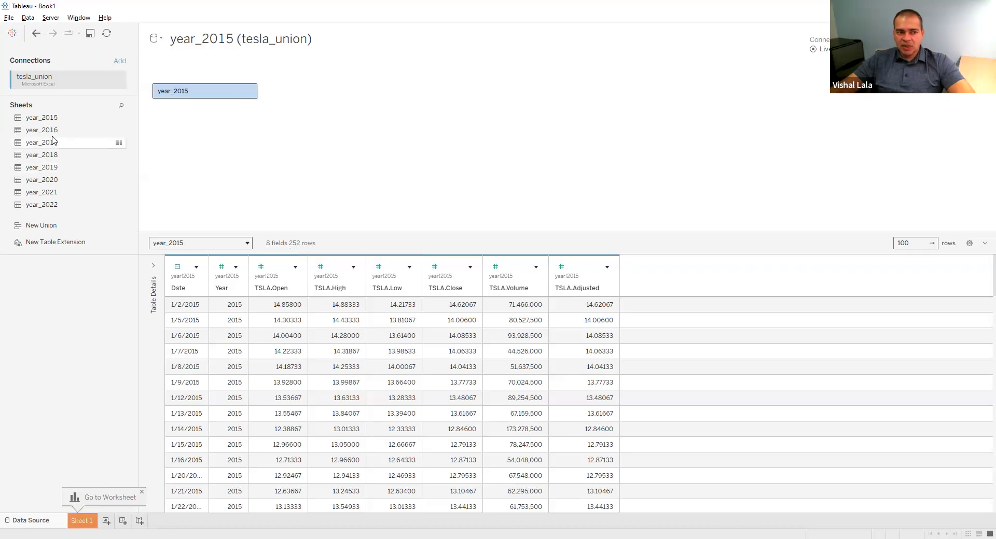
Try unioning the year_2016 and year_2017 sheets with year_2015 one at a time, and undo back to year_2015 alone
{"action": "left_click_drag", "start_coordinate": [37, 133], "coordinate": [165, 105]}
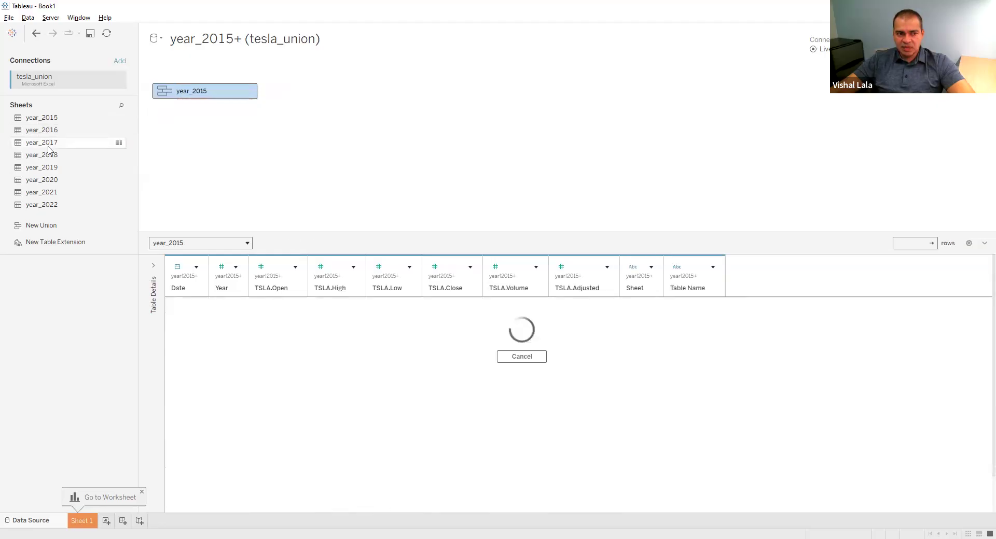
{"action": "left_click_drag", "start_coordinate": [47, 143], "coordinate": [164, 101]}
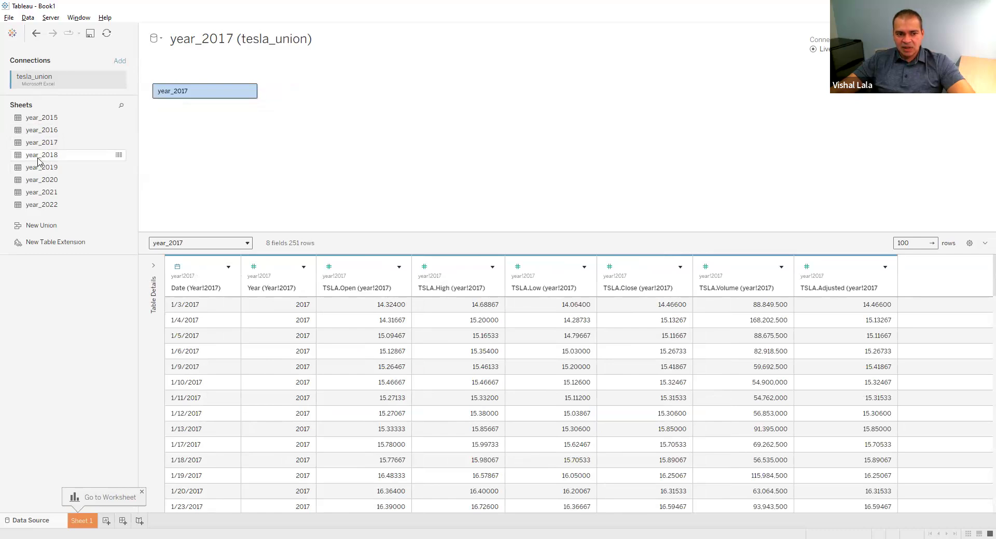
{"action": "left_click", "coordinate": [36, 33]}
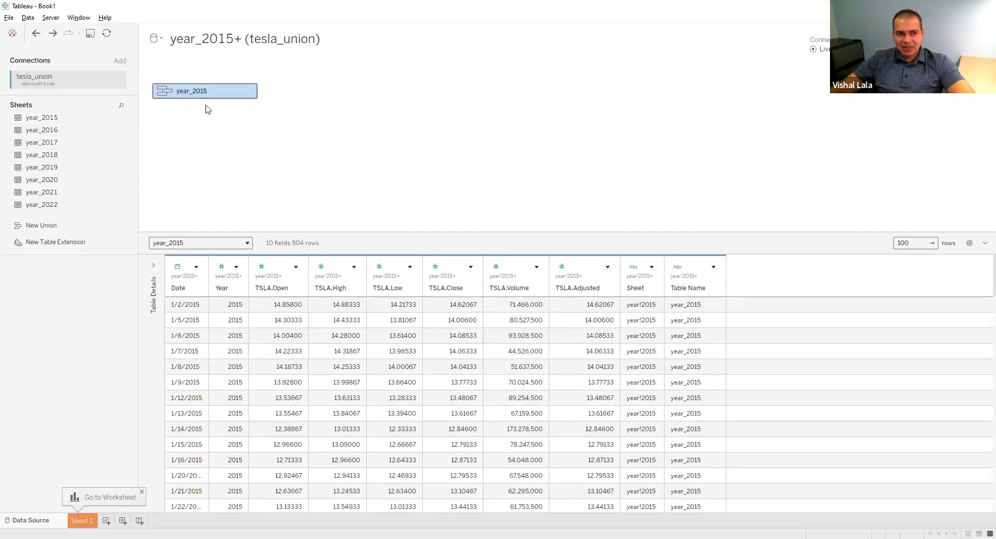
{"action": "left_click_drag", "start_coordinate": [111, 142], "coordinate": [176, 108]}
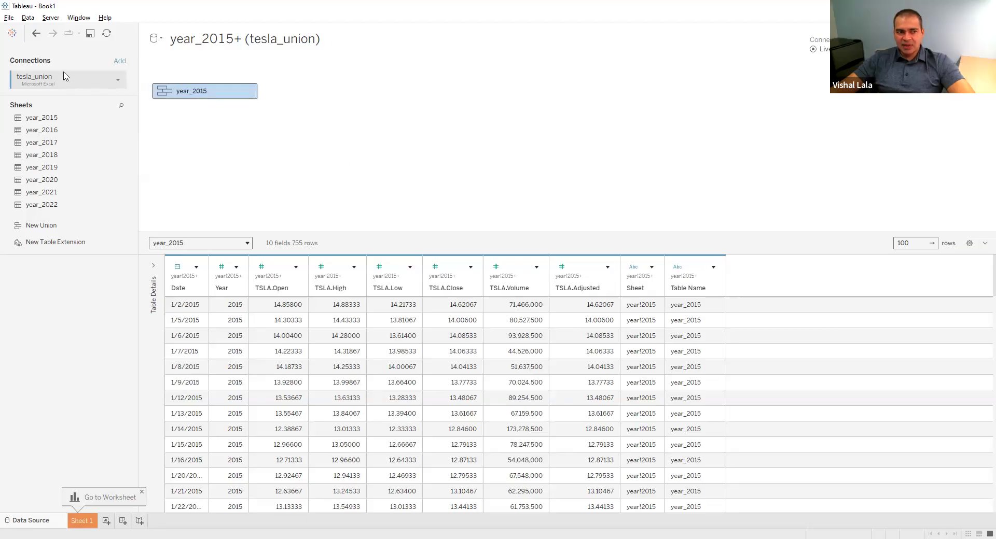
{"action": "left_click", "coordinate": [36, 33]}
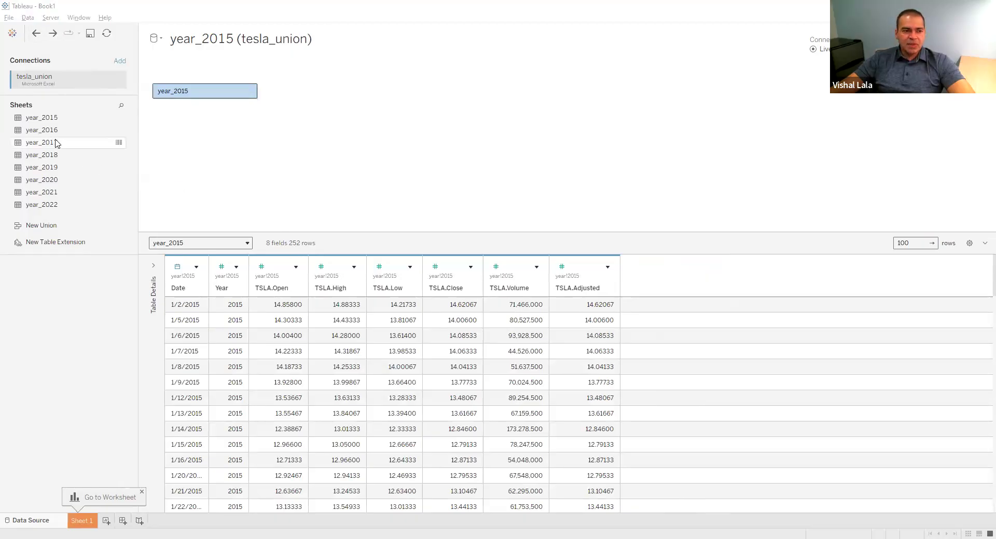
Convert the year_2015 table to a wildcard union that includes all sheets matching year_* in the tesla_union.xlsx workbook
{"action": "mouse_move", "coordinate": [249, 95]}
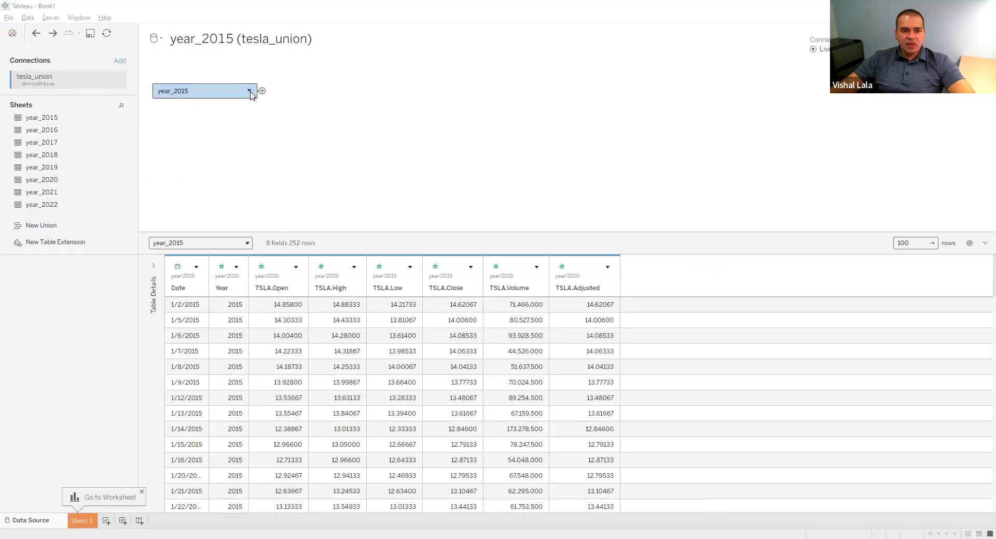
{"action": "left_click", "coordinate": [250, 92]}
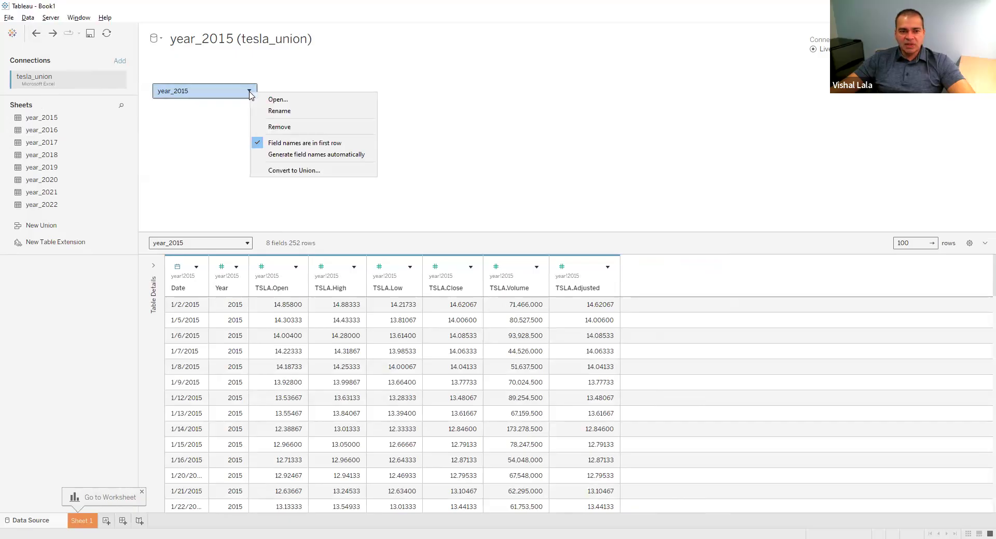
{"action": "left_click", "coordinate": [277, 169]}
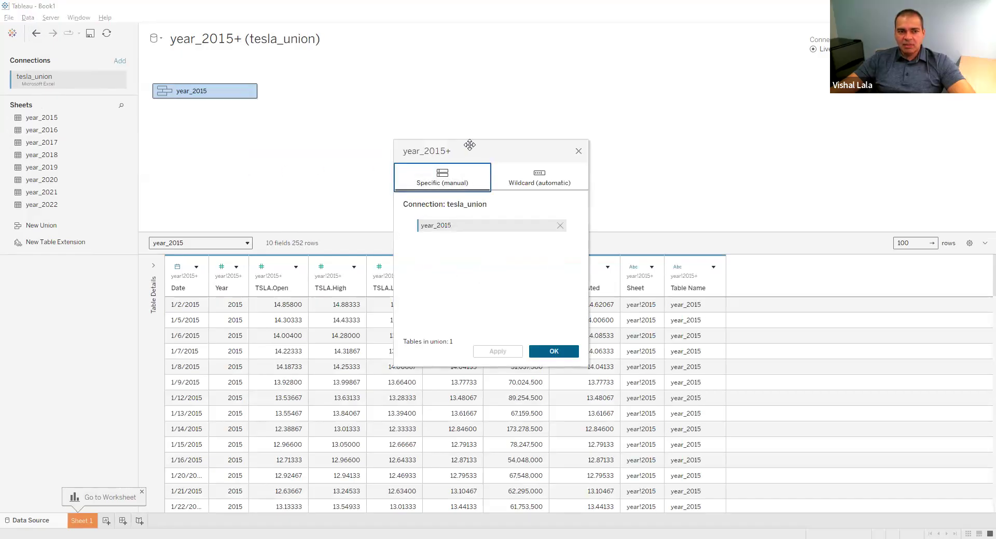
{"action": "left_click_drag", "start_coordinate": [469, 145], "coordinate": [372, 81]}
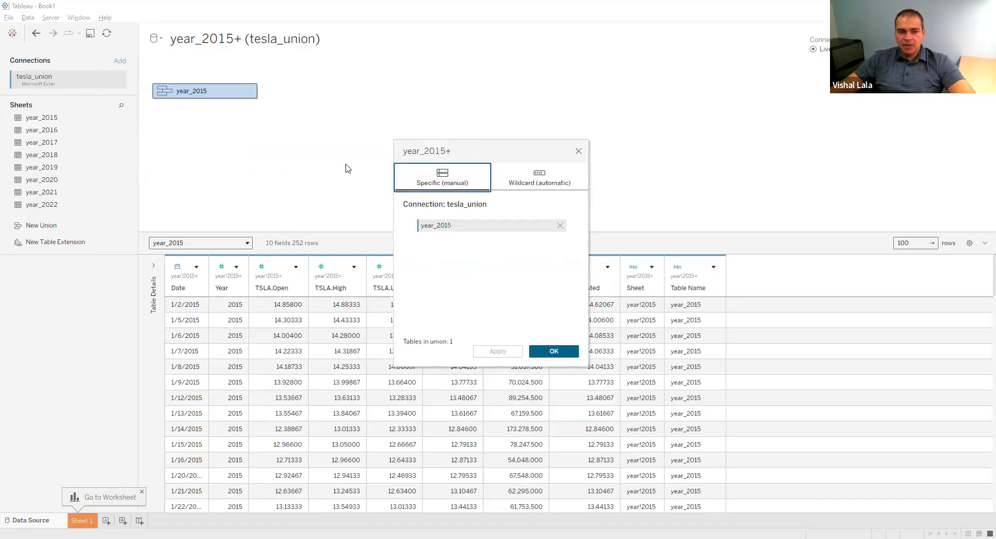
{"action": "left_click", "coordinate": [54, 131]}
{"action": "left_click", "coordinate": [64, 203], "text": "shift"}
{"action": "left_click_drag", "start_coordinate": [67, 142], "coordinate": [46, 173]}
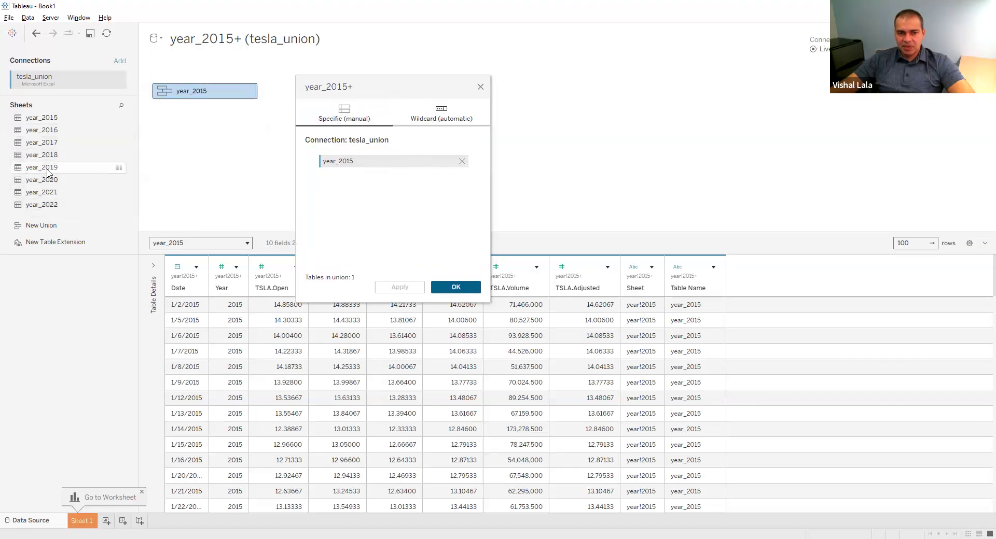
{"action": "left_click", "coordinate": [436, 115]}
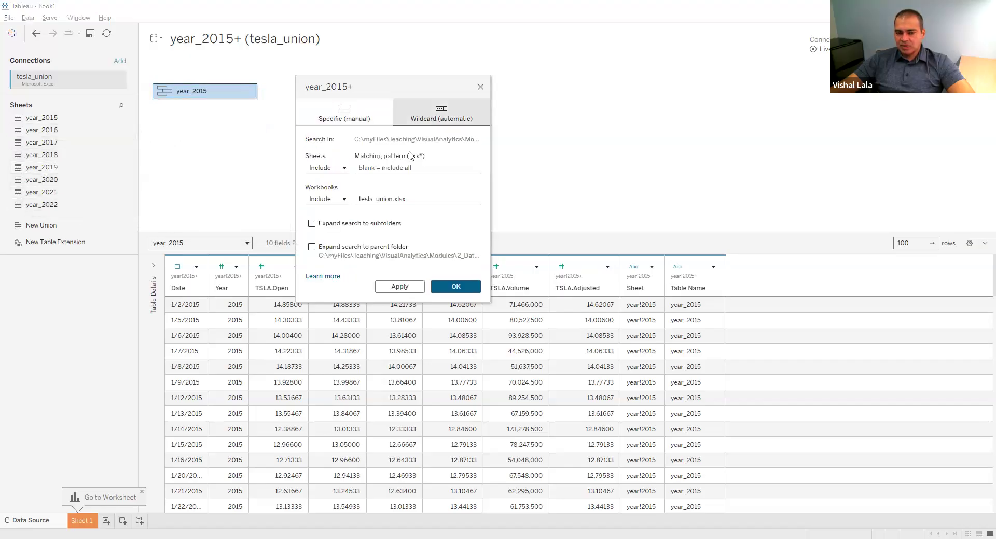
{"action": "left_click", "coordinate": [390, 172]}
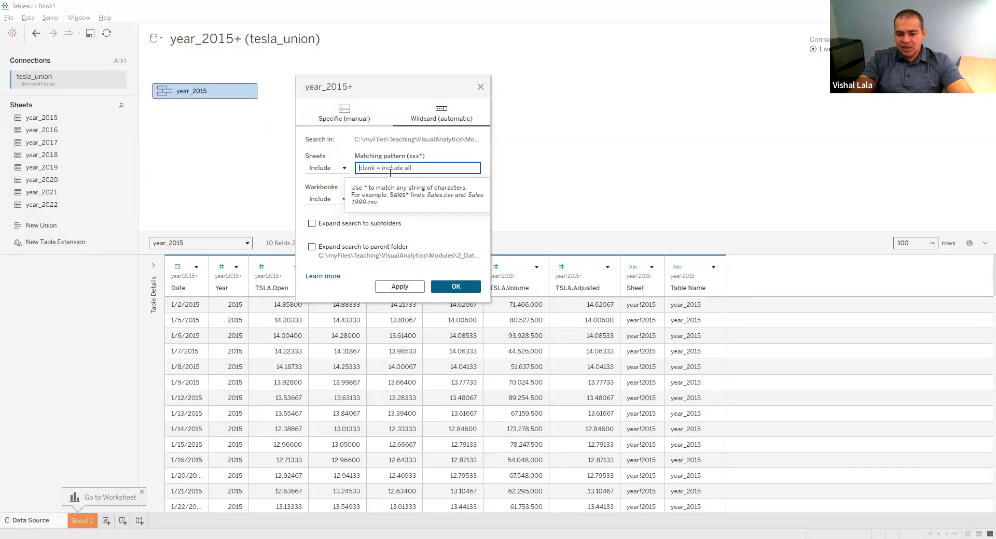
{"action": "type", "text": "year_*"}
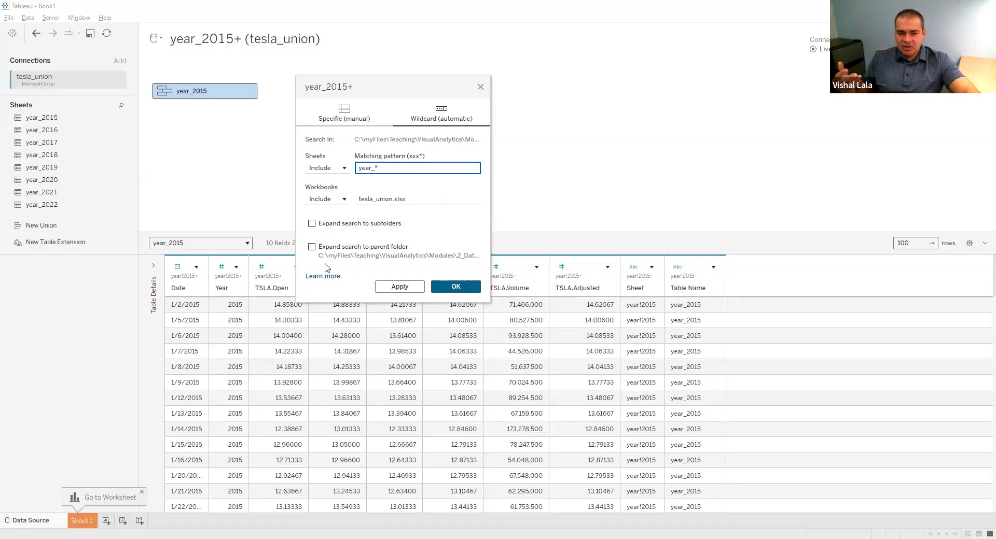
{"action": "left_click", "coordinate": [456, 287]}
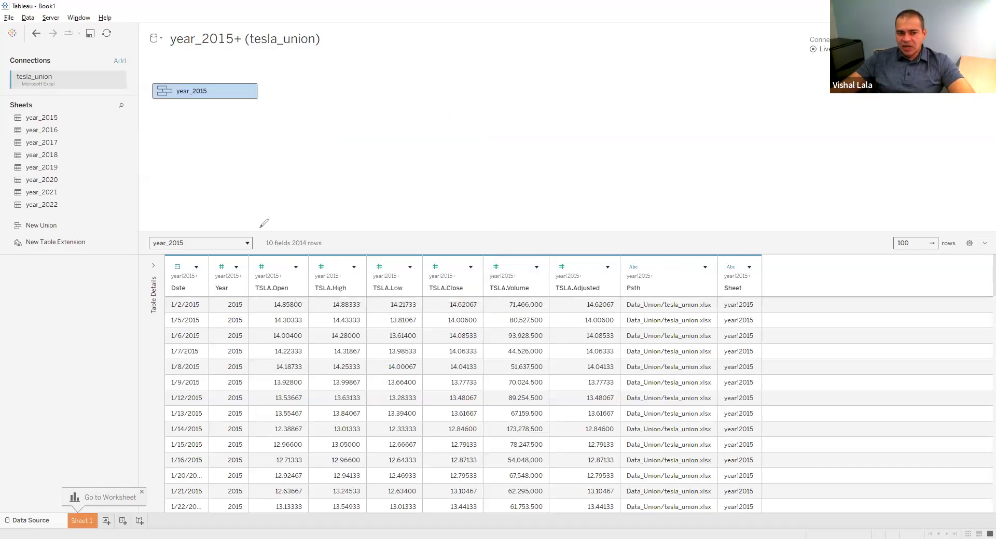
Check the union's field and row counts and its added Path and Sheet columns
{"action": "mouse_move", "coordinate": [259, 228]}
{"action": "left_mouse_down"}
{"action": "mouse_move", "coordinate": [259, 253]}
{"action": "mouse_move", "coordinate": [330, 254]}
{"action": "mouse_move", "coordinate": [334, 224]}
{"action": "mouse_move", "coordinate": [264, 228]}
{"action": "left_mouse_up"}
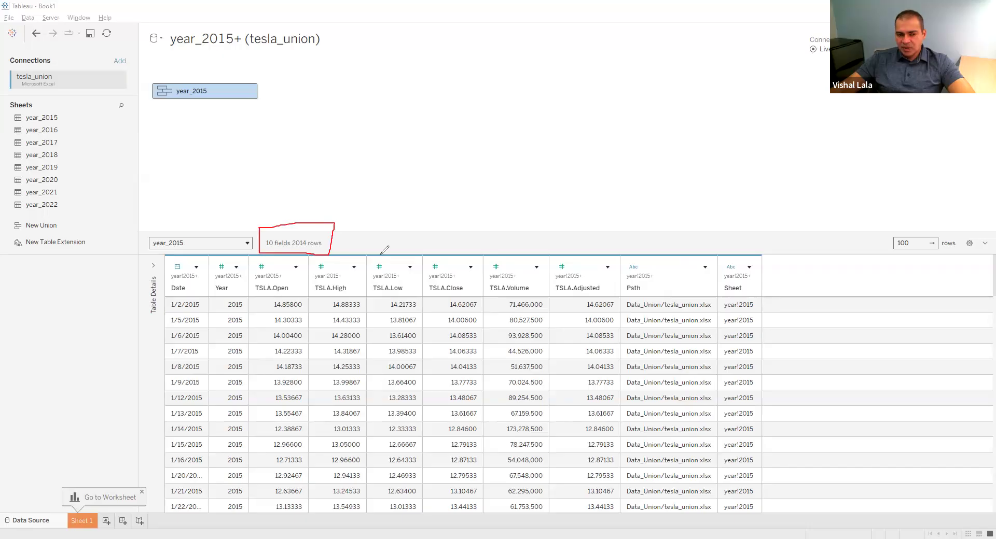
{"action": "mouse_move", "coordinate": [619, 255]}
{"action": "left_mouse_down"}
{"action": "mouse_move", "coordinate": [673, 229]}
{"action": "mouse_move", "coordinate": [682, 241]}
{"action": "mouse_move", "coordinate": [766, 255]}
{"action": "left_mouse_up"}
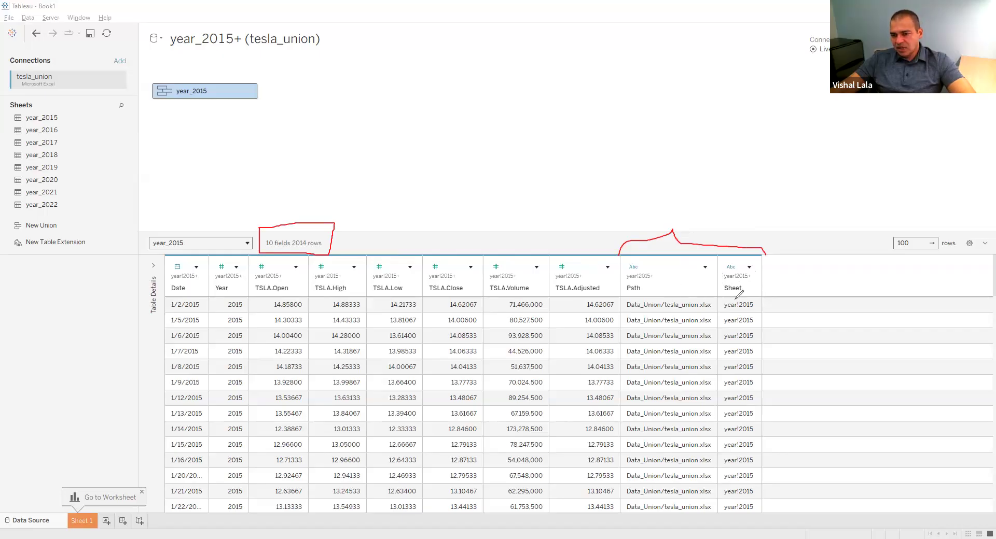
{"action": "left_click_drag", "start_coordinate": [718, 296], "coordinate": [748, 292]}
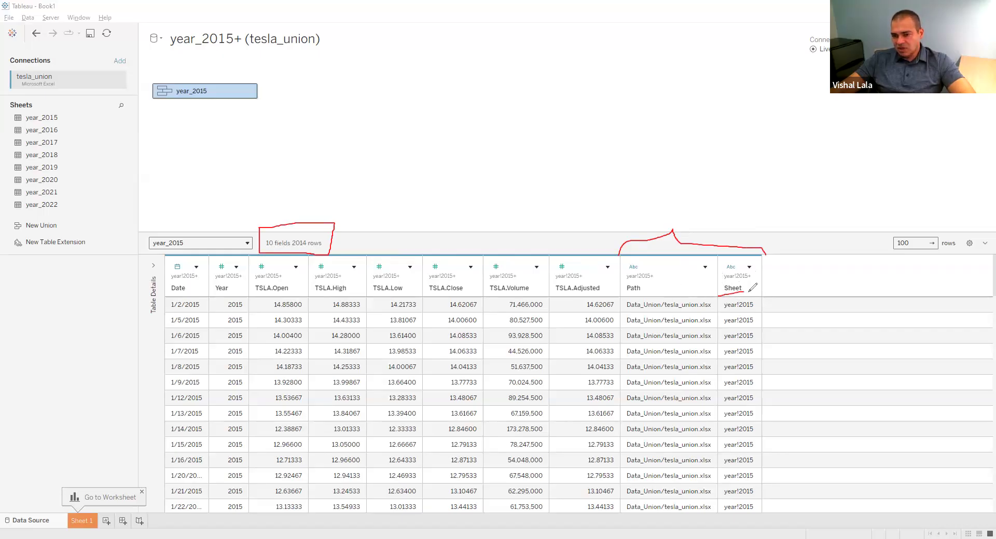
{"action": "left_click_drag", "start_coordinate": [636, 297], "coordinate": [655, 292]}
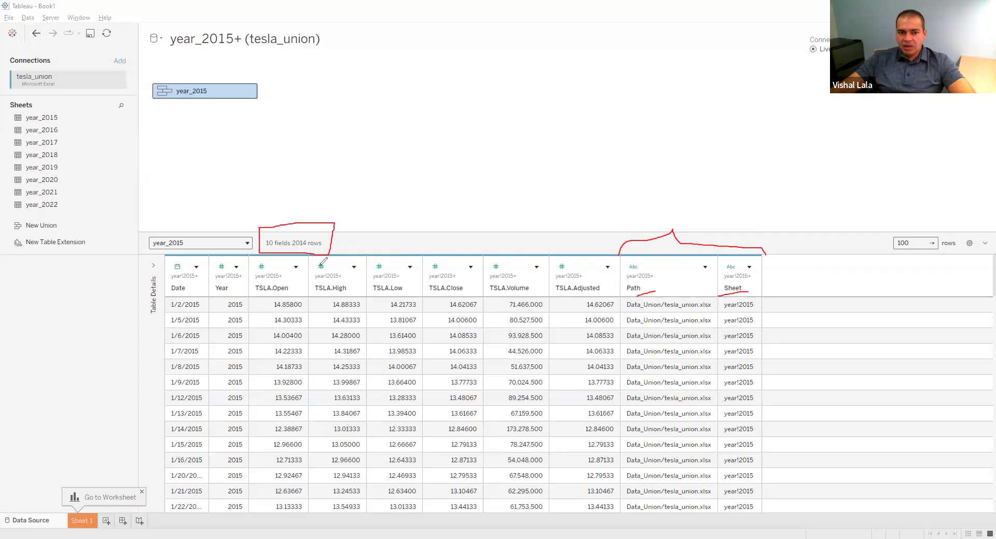
{"action": "mouse_move", "coordinate": [299, 205]}
{"action": "left_mouse_down"}
{"action": "mouse_move", "coordinate": [300, 241]}
{"action": "mouse_move", "coordinate": [311, 226]}
{"action": "left_mouse_up"}
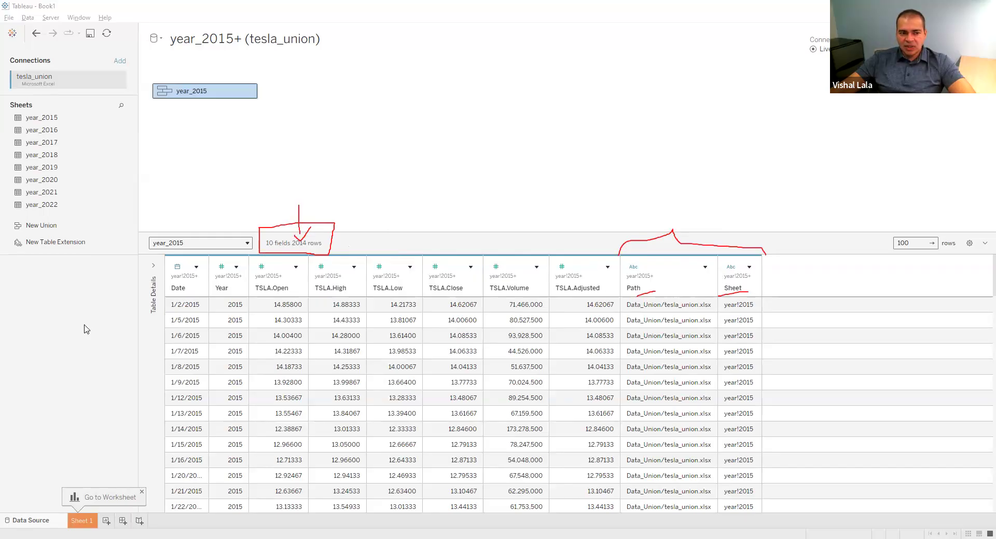
{"action": "left_click", "coordinate": [291, 133]}
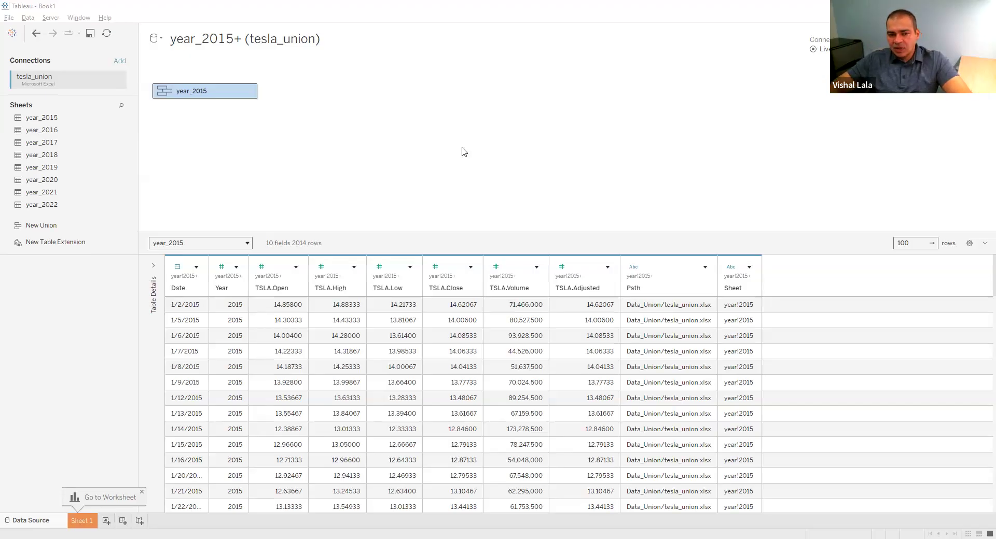
Switch to the Explore and Tidy slides PDF in the browser and advance to the JOIN slide
{"action": "key", "text": "alt+Tab"}
{"action": "key", "text": "Right"}
{"action": "key", "text": "Right"}
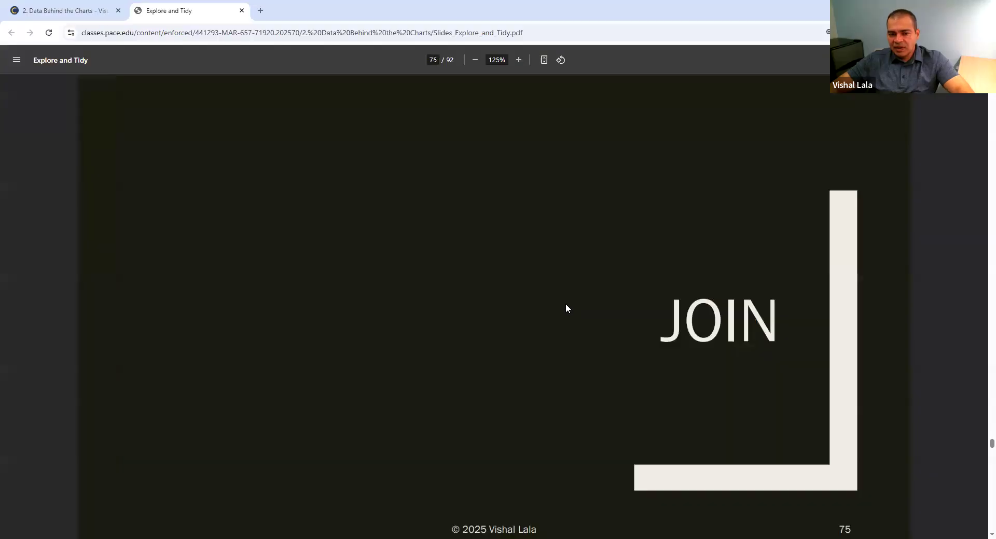
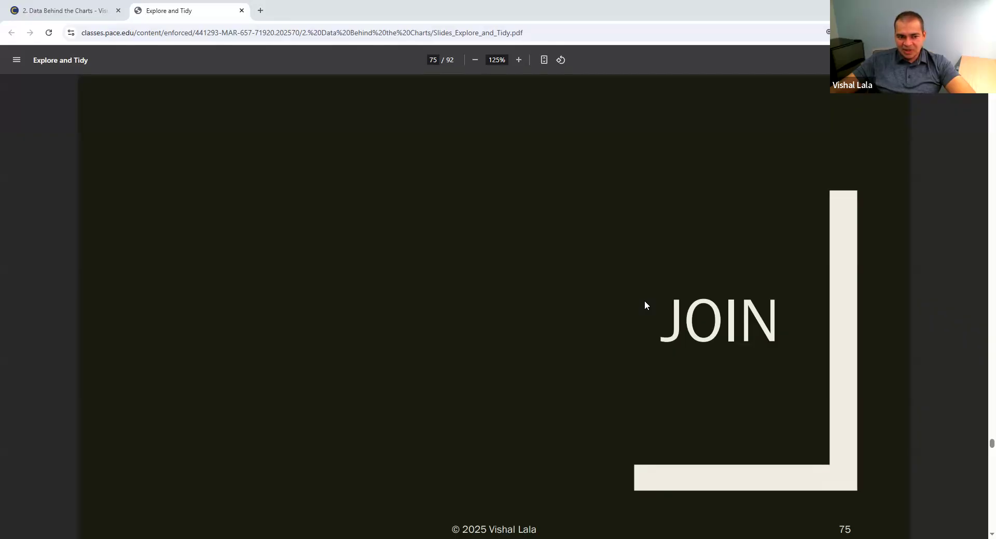
Switch to the customers.csv workbook in Excel and fit columns A to C to the width of their contents
{"action": "key", "text": "alt+Tab"}
{"action": "left_click", "coordinate": [41, 194]}
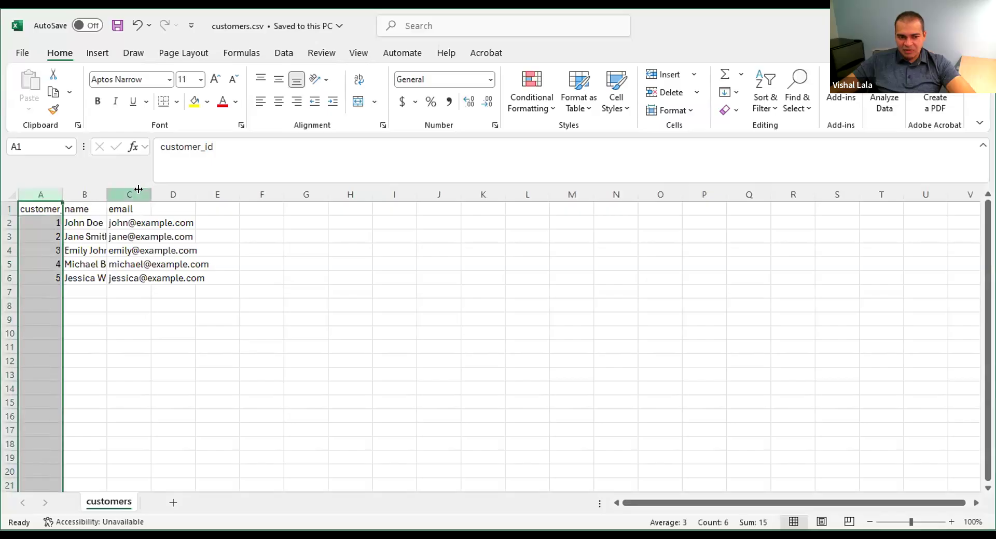
{"action": "left_click", "coordinate": [139, 194], "text": "shift"}
{"action": "double_click", "coordinate": [151, 195]}
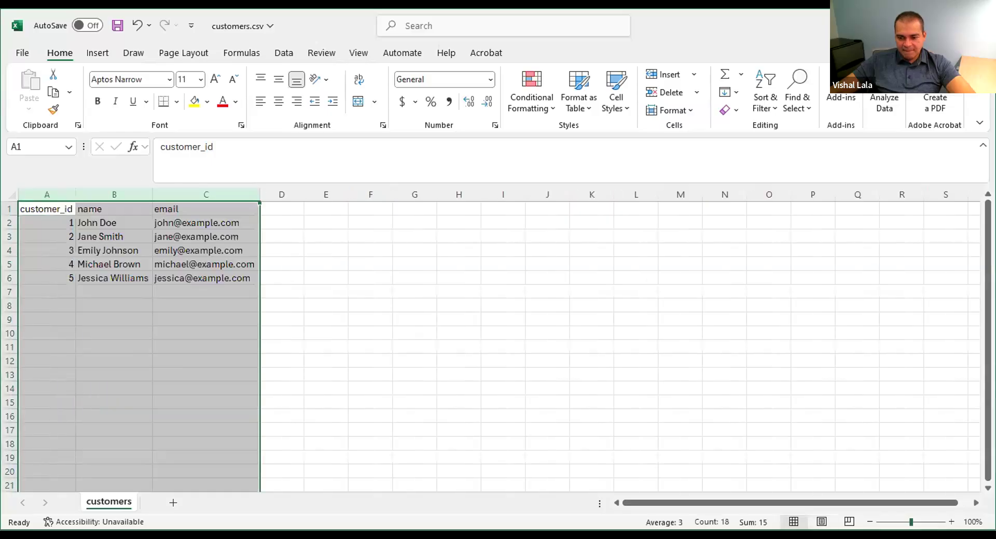
{"action": "scroll", "coordinate": [491, 340], "scroll_direction": "up", "scroll_amount": 6}
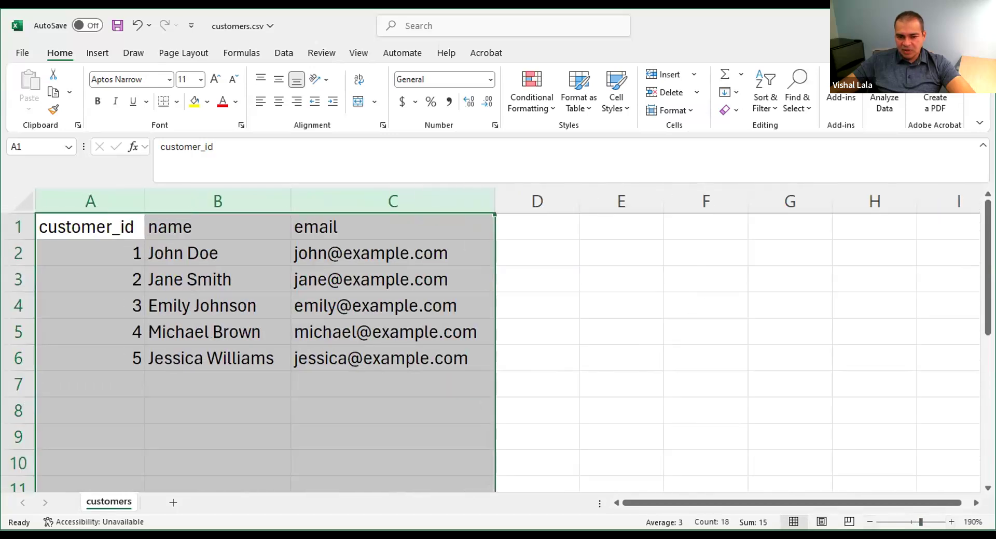
{"action": "scroll", "coordinate": [491, 340], "scroll_direction": "down", "scroll_amount": 3}
{"action": "left_click", "coordinate": [529, 440]}
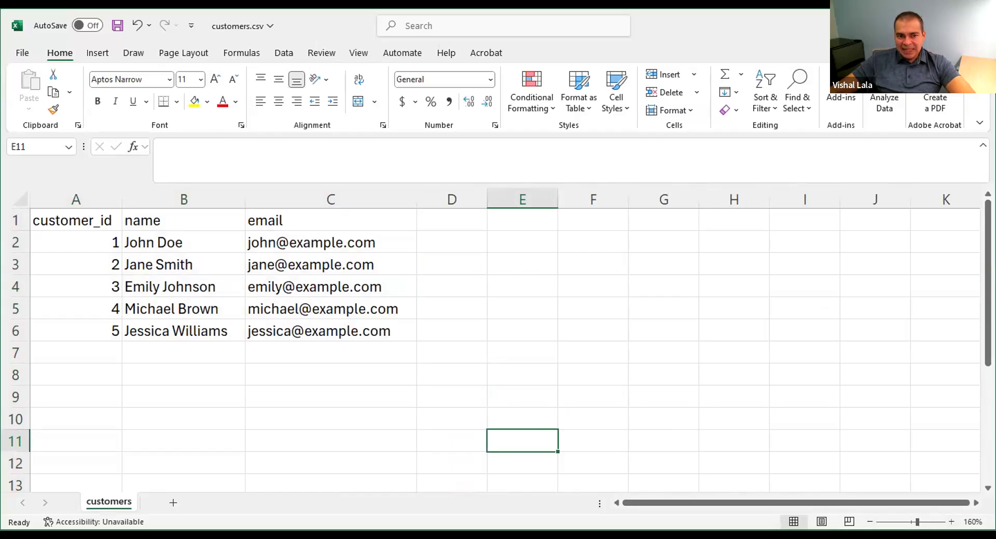
Copy the transactions data beside the customer table starting at cell E1, and widen its truncated columns to show the dates
{"action": "key", "text": "alt+Tab"}
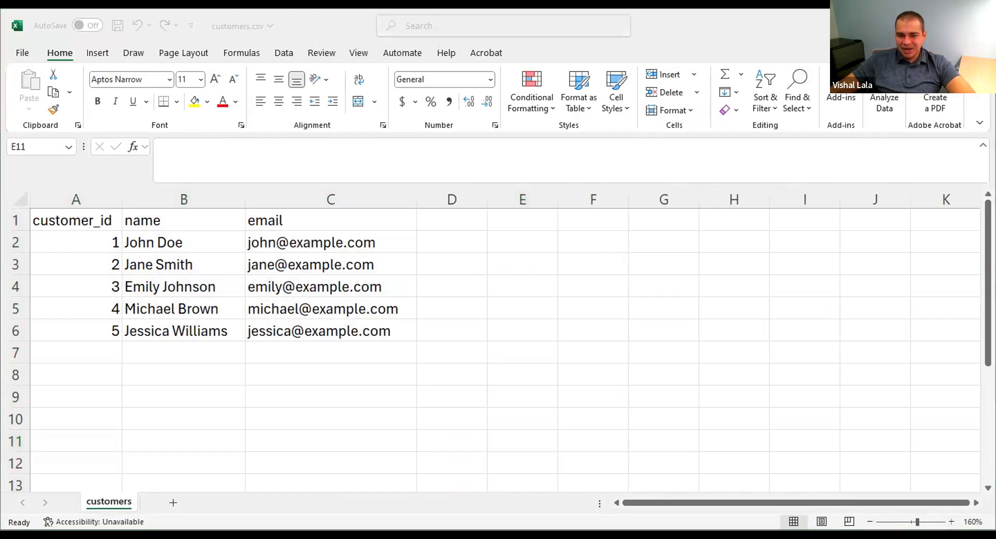
{"action": "key", "text": "ctrl+c"}
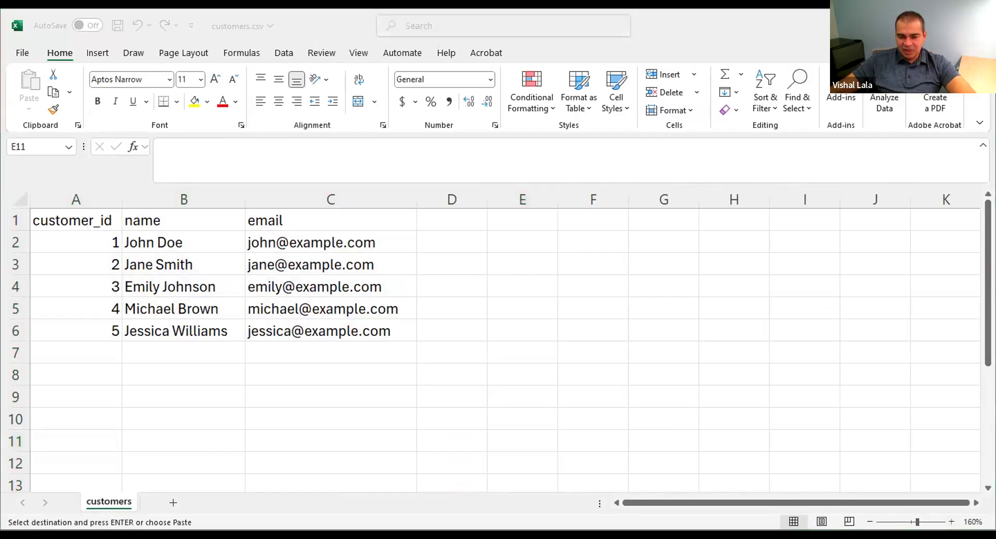
{"action": "key", "text": "alt+Tab"}
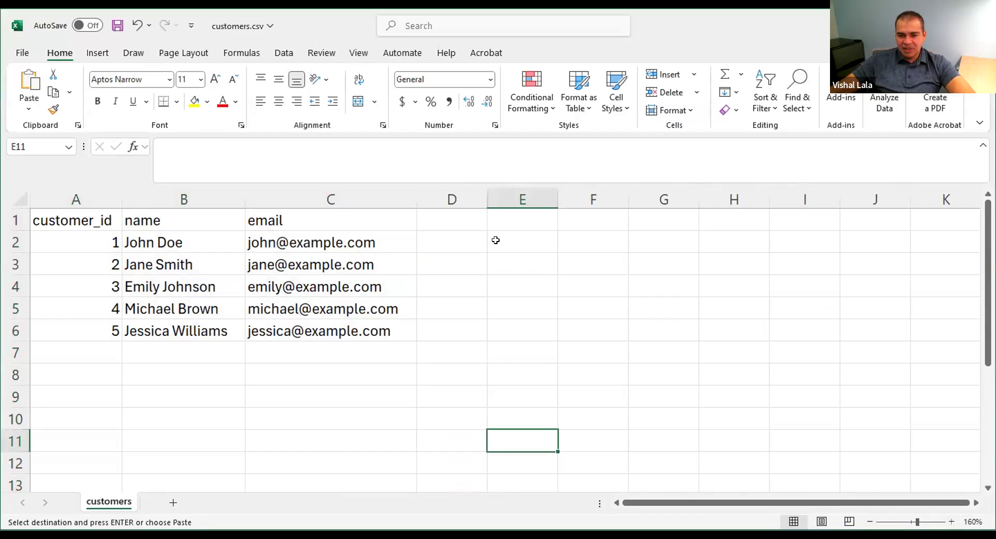
{"action": "left_click", "coordinate": [570, 216]}
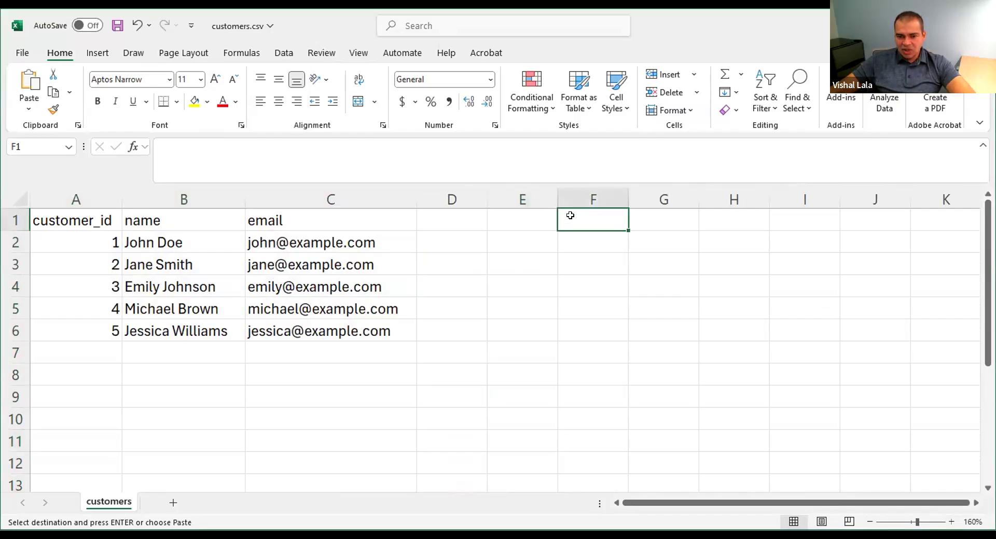
{"action": "left_click", "coordinate": [536, 215]}
{"action": "key", "text": "ctrl+v"}
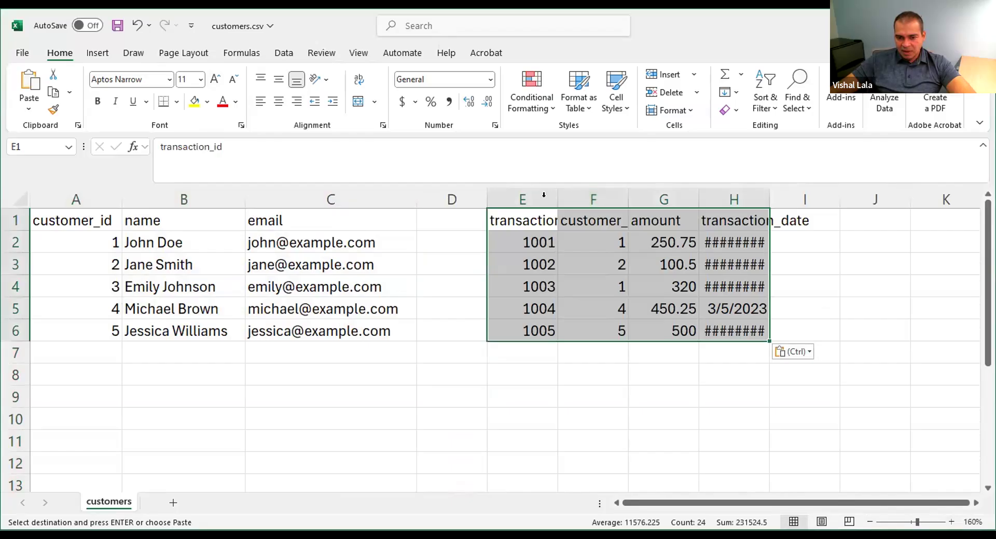
{"action": "double_click", "coordinate": [558, 197]}
{"action": "double_click", "coordinate": [802, 195]}
Shade the customer table A1:C6 light blue and the transactions table E1:H6 light green
{"action": "left_click", "coordinate": [346, 238]}
{"action": "mouse_move", "coordinate": [104, 220]}
{"action": "left_mouse_down"}
{"action": "mouse_move", "coordinate": [305, 302]}
{"action": "mouse_move", "coordinate": [307, 328]}
{"action": "left_mouse_up"}
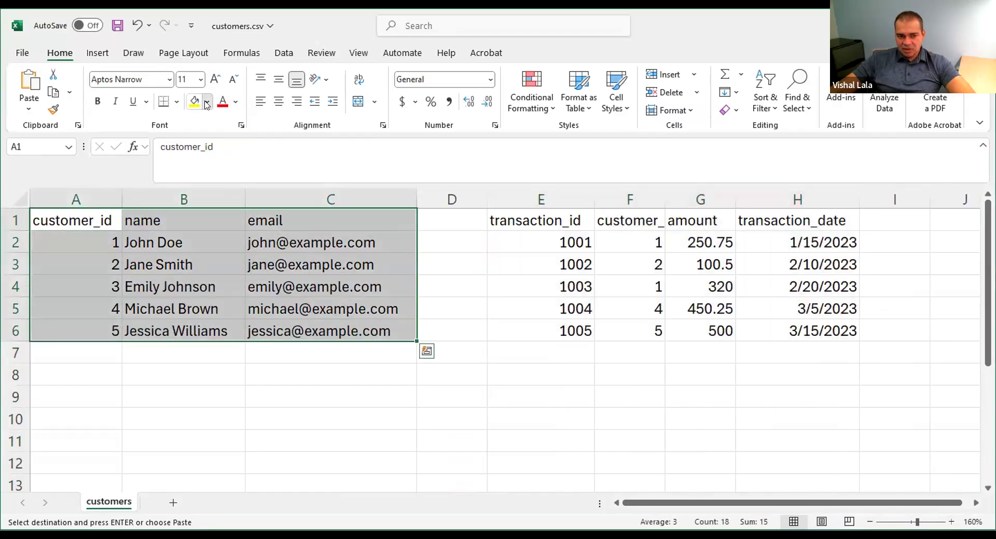
{"action": "left_click", "coordinate": [207, 102]}
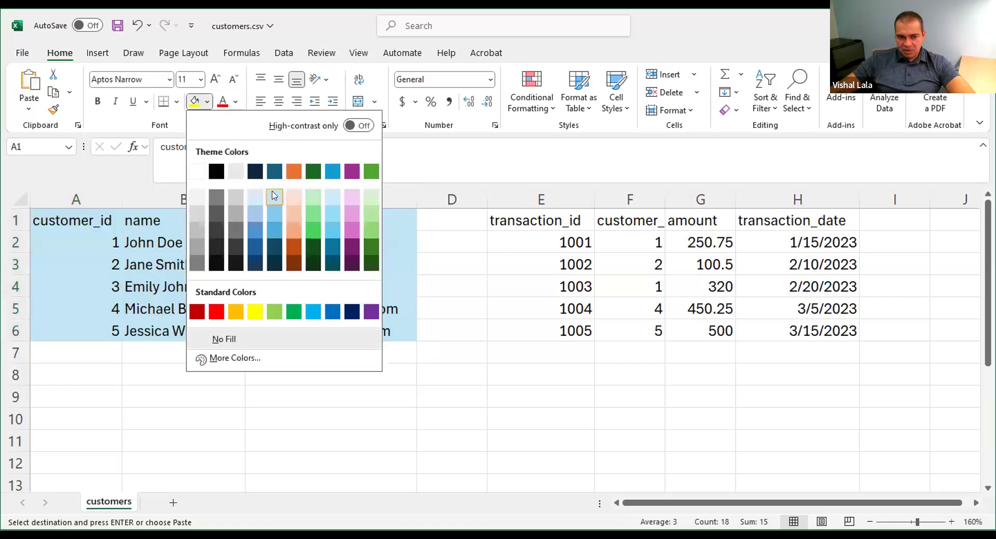
{"action": "left_click", "coordinate": [545, 223]}
{"action": "left_click_drag", "start_coordinate": [545, 223], "coordinate": [801, 334]}
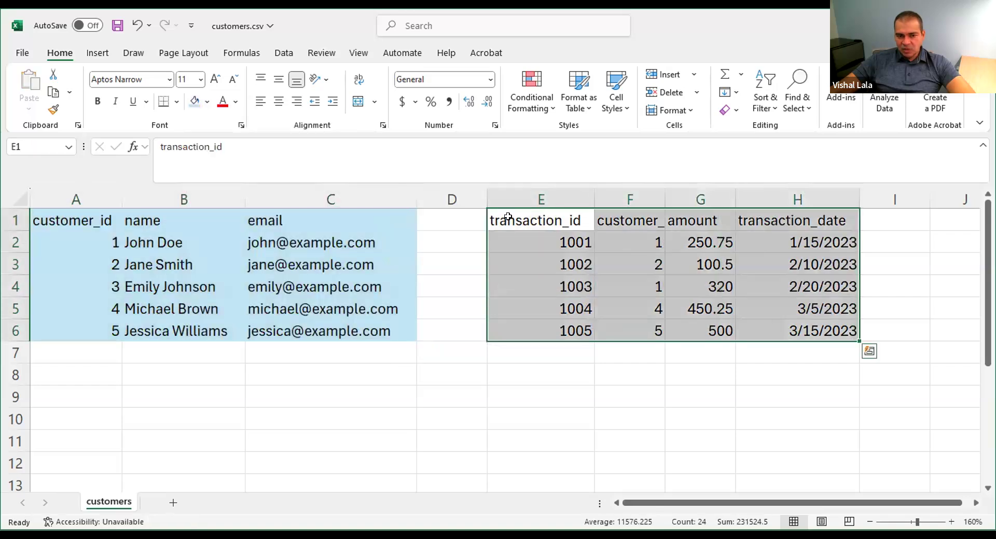
{"action": "left_click", "coordinate": [207, 101]}
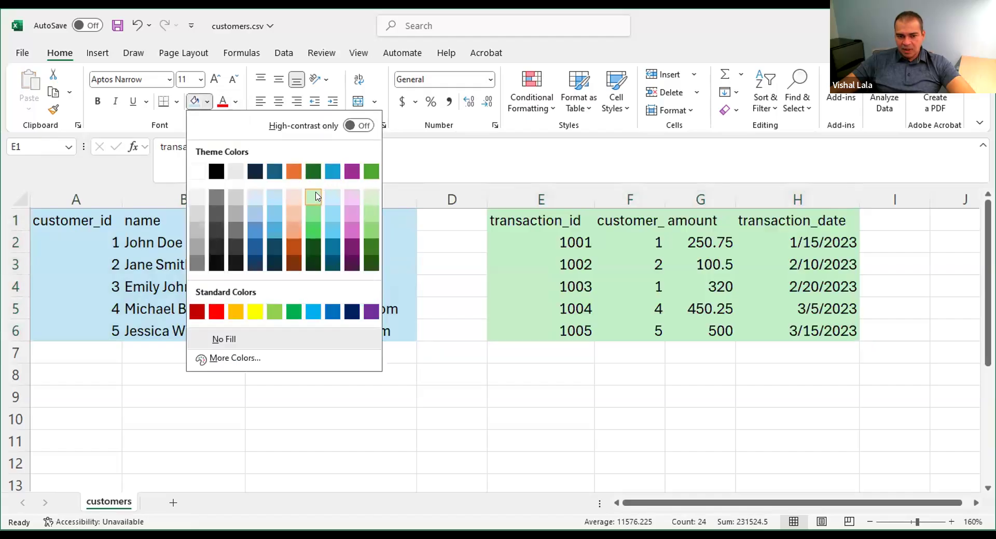
{"action": "left_click", "coordinate": [516, 261]}
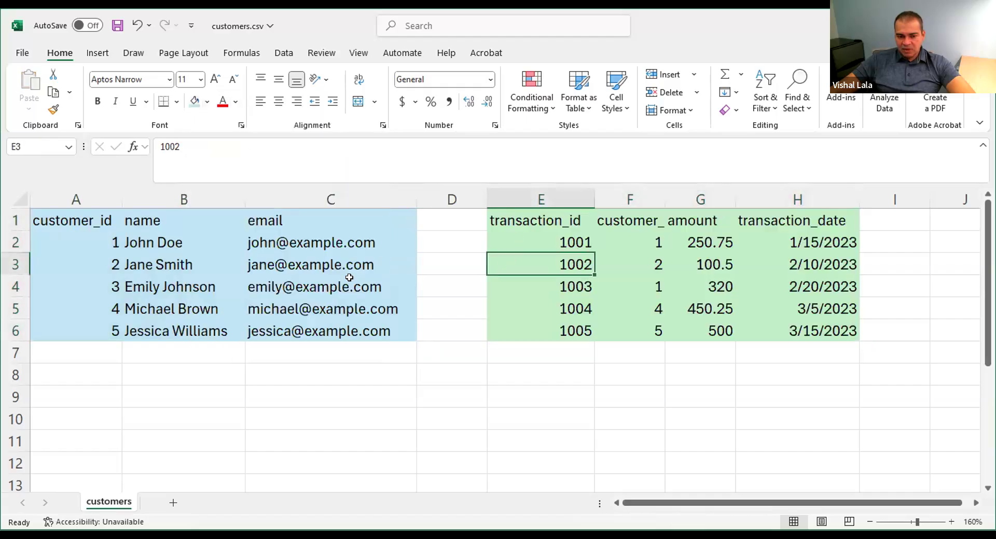
{"action": "left_click", "coordinate": [53, 219]}
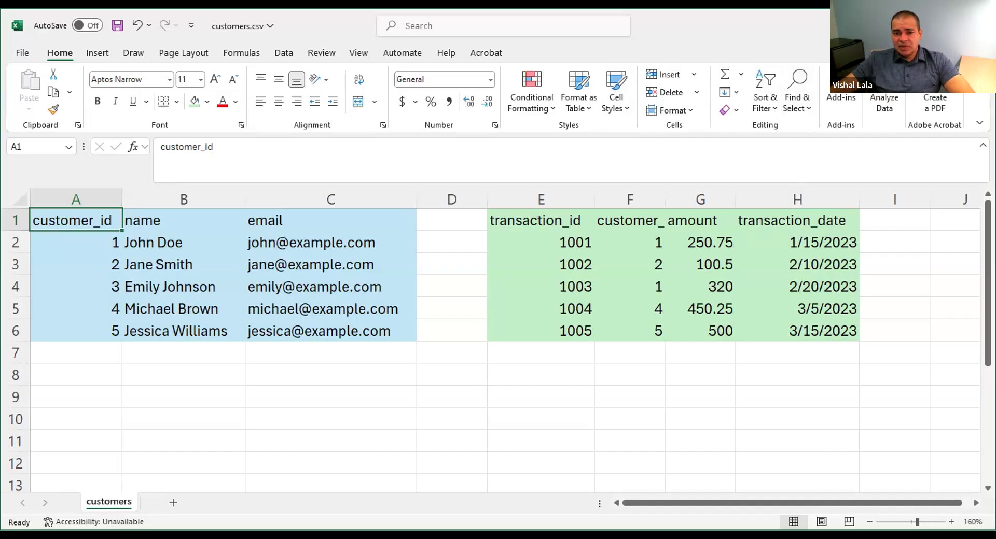
Close the workbook, switch to Tableau, and connect to the text file customers.csv in the Data_Join folder
{"action": "key", "text": "ctrl+w"}
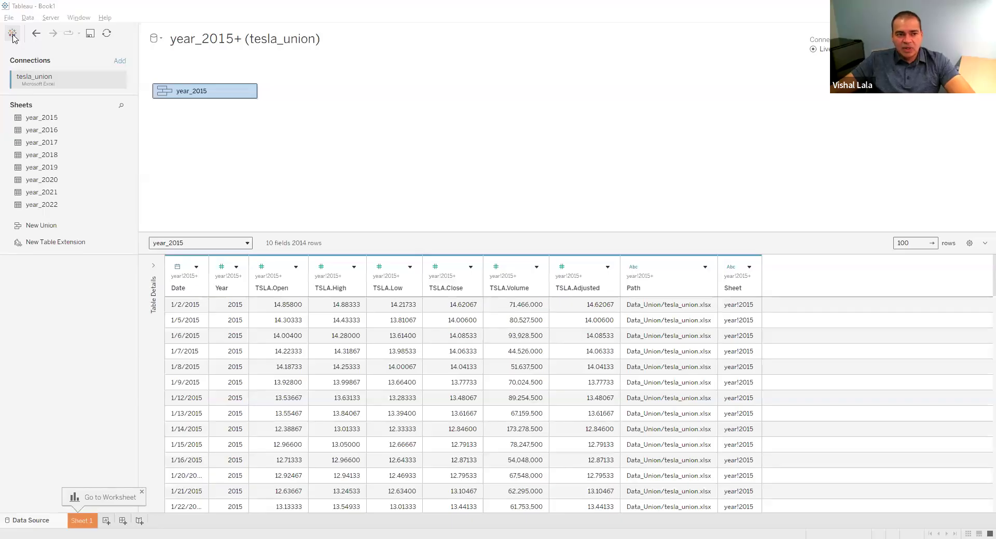
{"action": "left_click", "coordinate": [12, 34]}
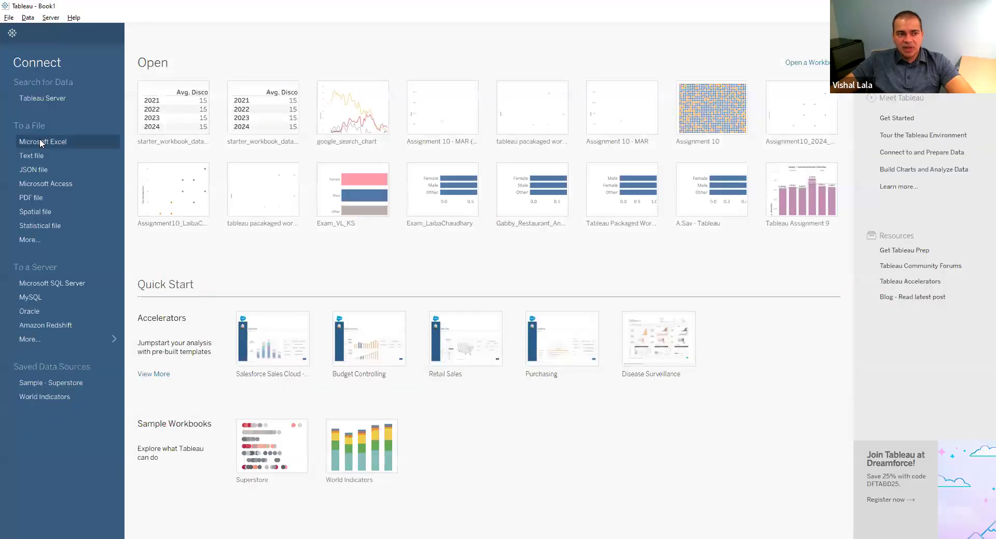
{"action": "left_click", "coordinate": [31, 156]}
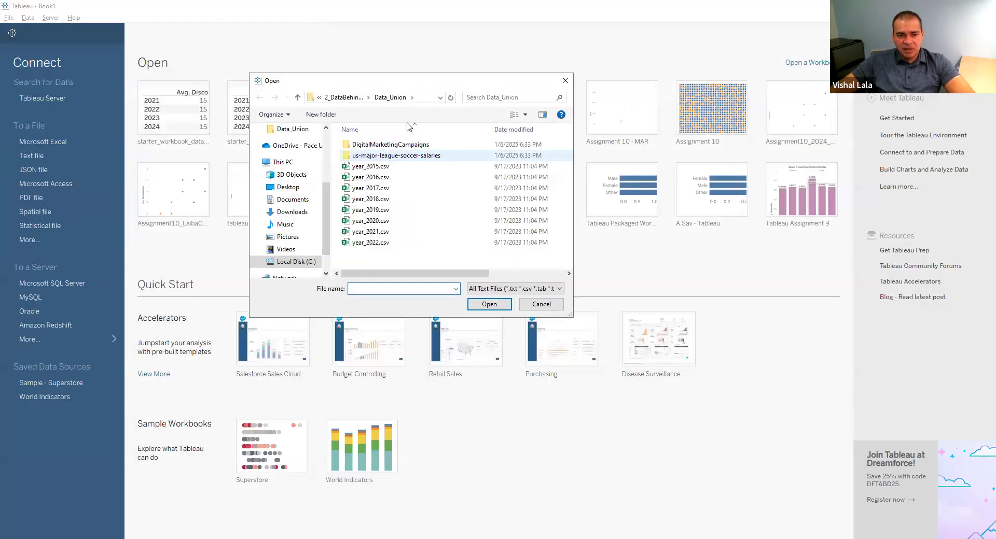
{"action": "left_click", "coordinate": [352, 97]}
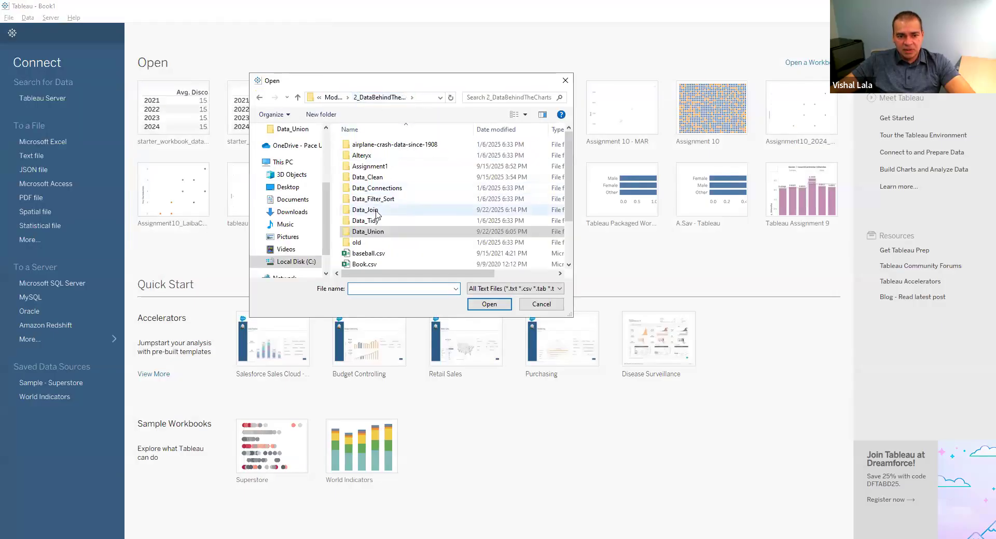
{"action": "double_click", "coordinate": [371, 210]}
{"action": "left_click", "coordinate": [379, 159]}
{"action": "double_click", "coordinate": [379, 159]}
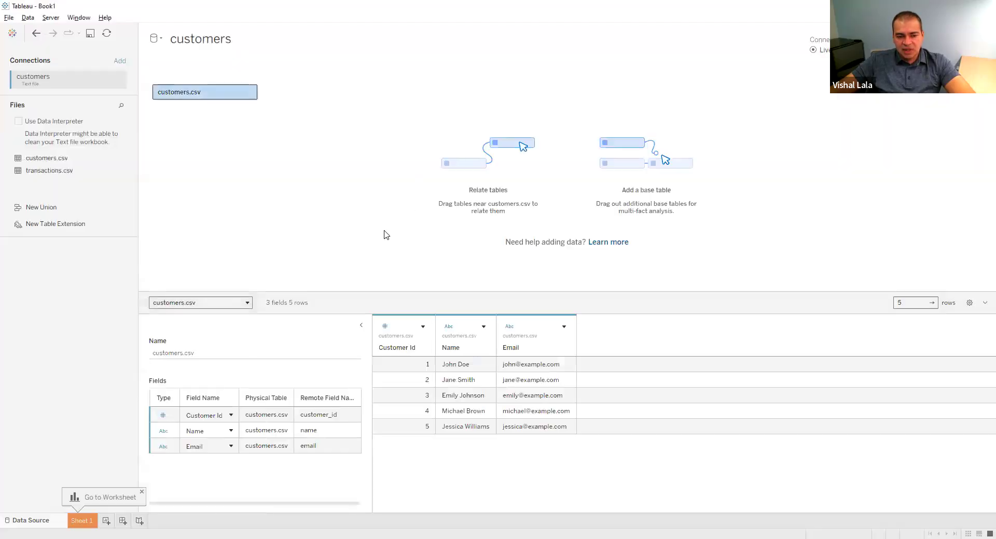
{"action": "left_click", "coordinate": [361, 326]}
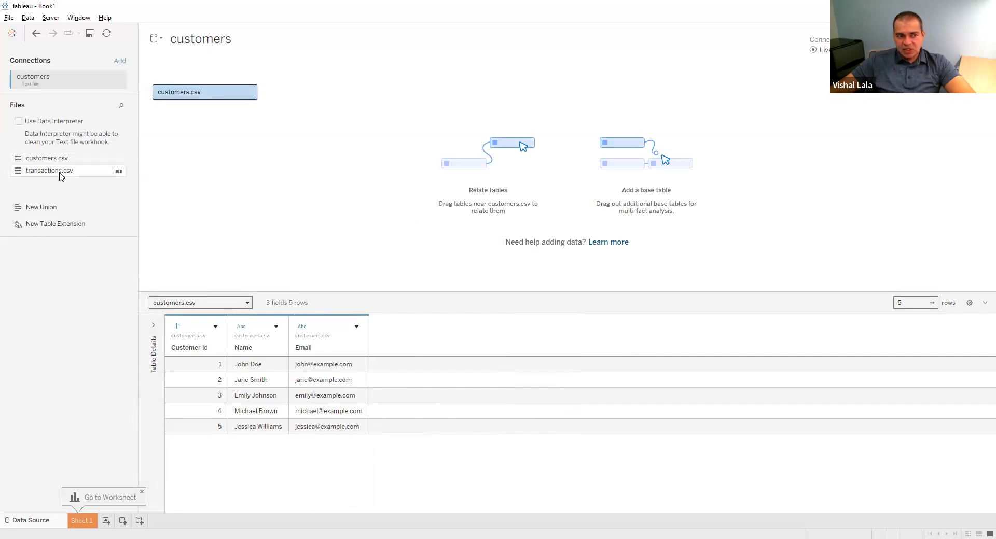
Replace customers.csv with transactions.csv on the canvas to preview its data, and put customers.csv back
{"action": "left_click_drag", "start_coordinate": [196, 93], "coordinate": [73, 292]}
{"action": "left_click_drag", "start_coordinate": [52, 170], "coordinate": [216, 118]}
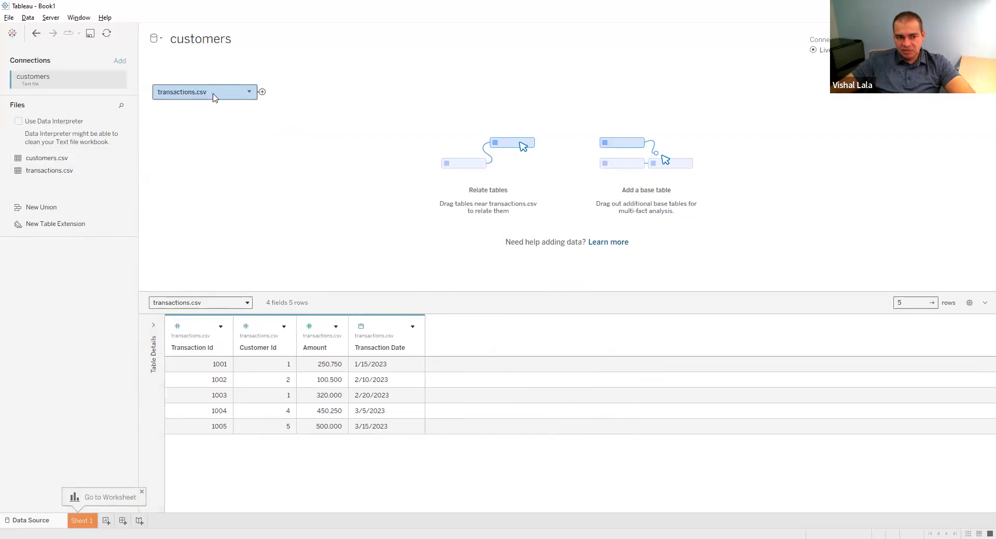
{"action": "left_click_drag", "start_coordinate": [210, 94], "coordinate": [98, 287]}
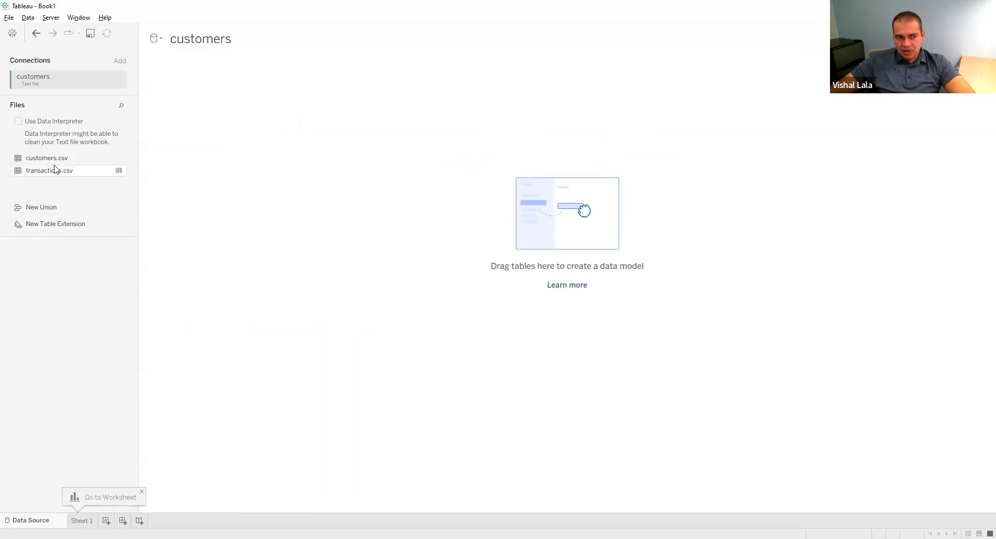
{"action": "left_click_drag", "start_coordinate": [53, 160], "coordinate": [182, 112]}
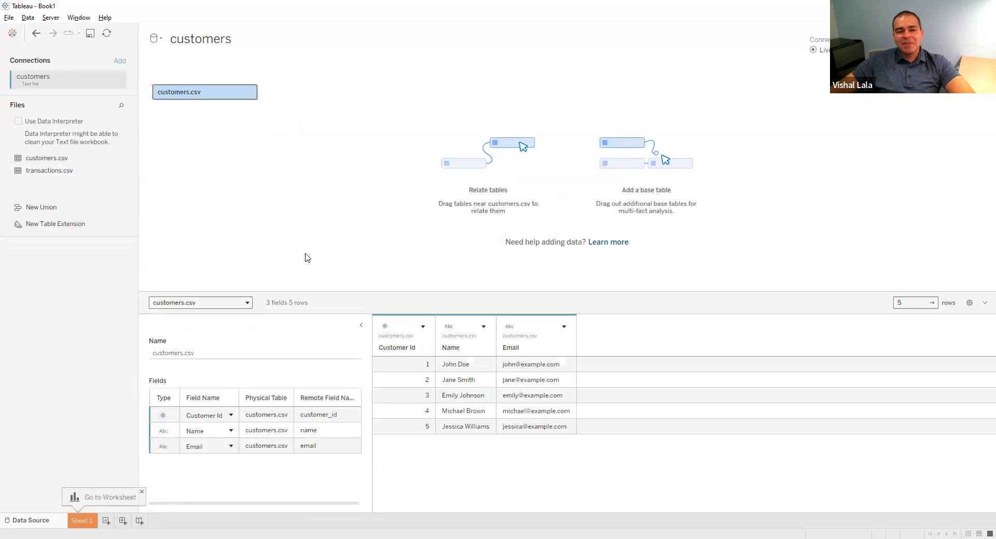
{"action": "left_click", "coordinate": [358, 328]}
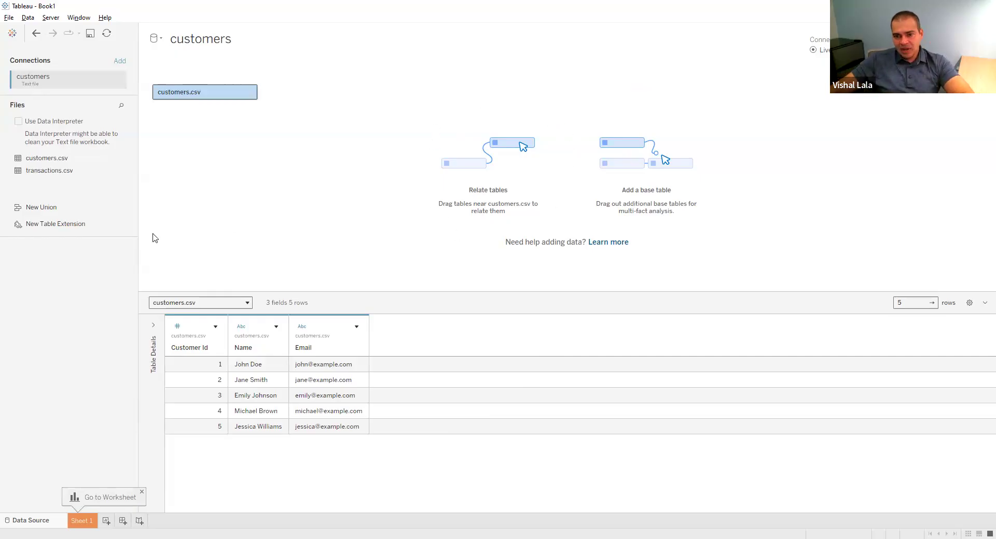
Open the customers.csv logical table and join transactions.csv to it
{"action": "left_click_drag", "start_coordinate": [47, 177], "coordinate": [6, 287]}
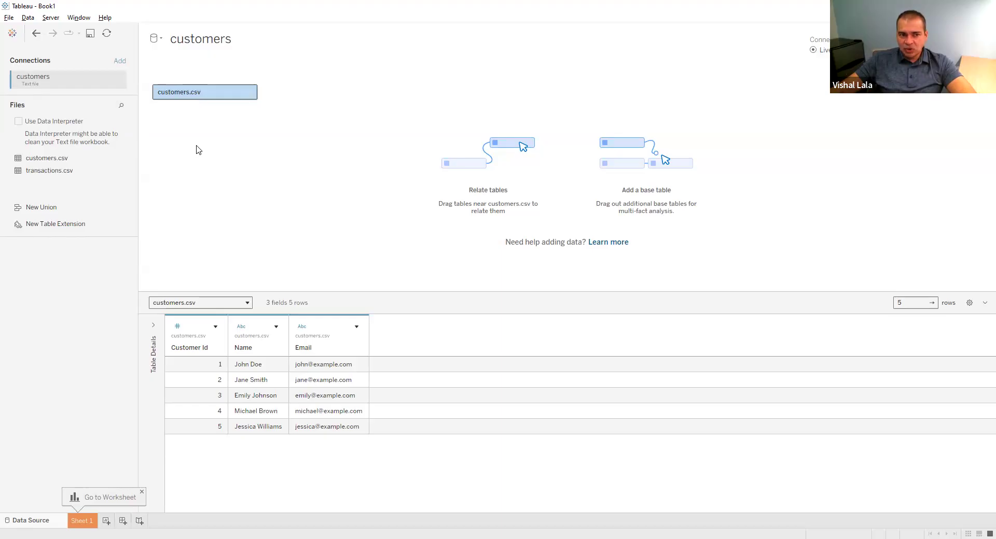
{"action": "double_click", "coordinate": [229, 100]}
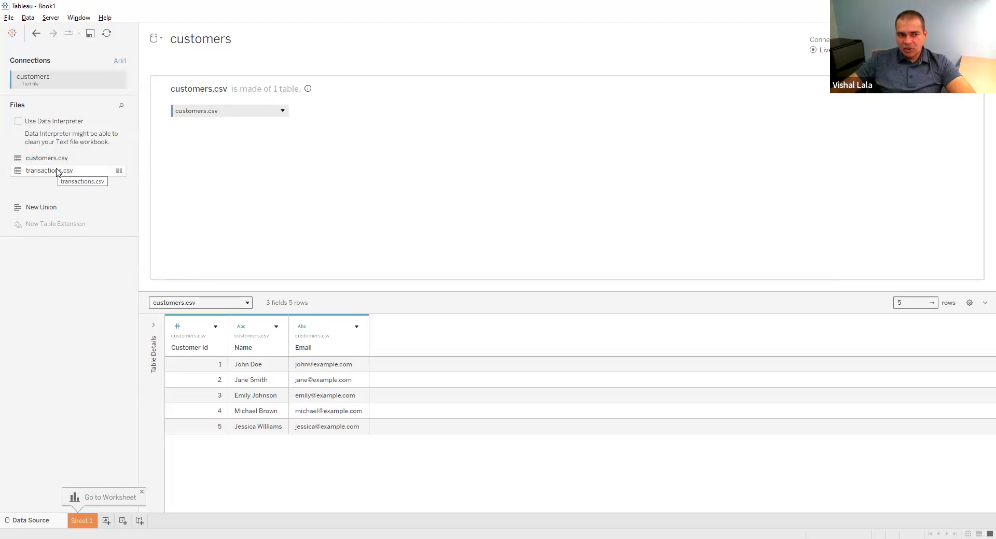
{"action": "left_click_drag", "start_coordinate": [57, 170], "coordinate": [72, 177]}
{"action": "left_click_drag", "start_coordinate": [120, 182], "coordinate": [334, 112]}
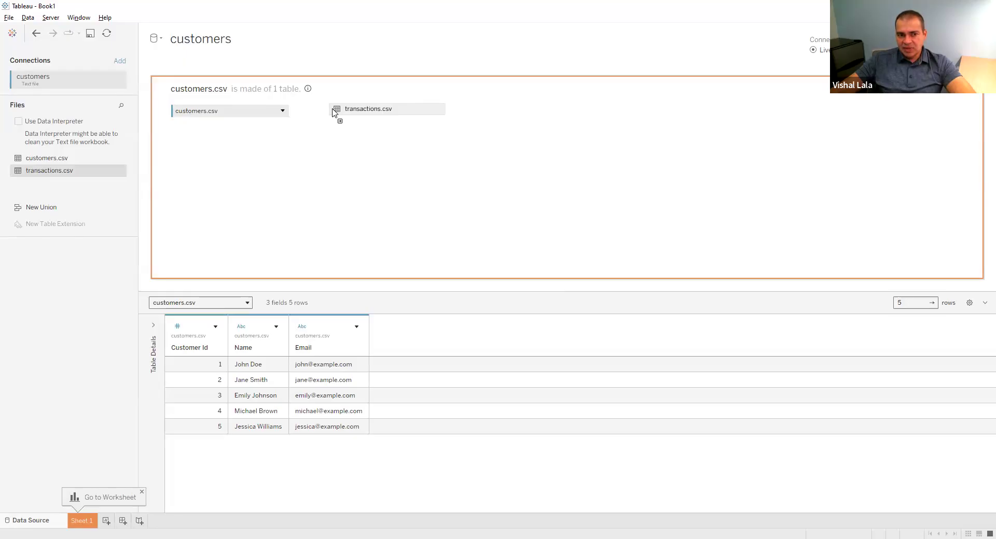
{"action": "left_click_drag", "start_coordinate": [334, 112], "coordinate": [333, 112]}
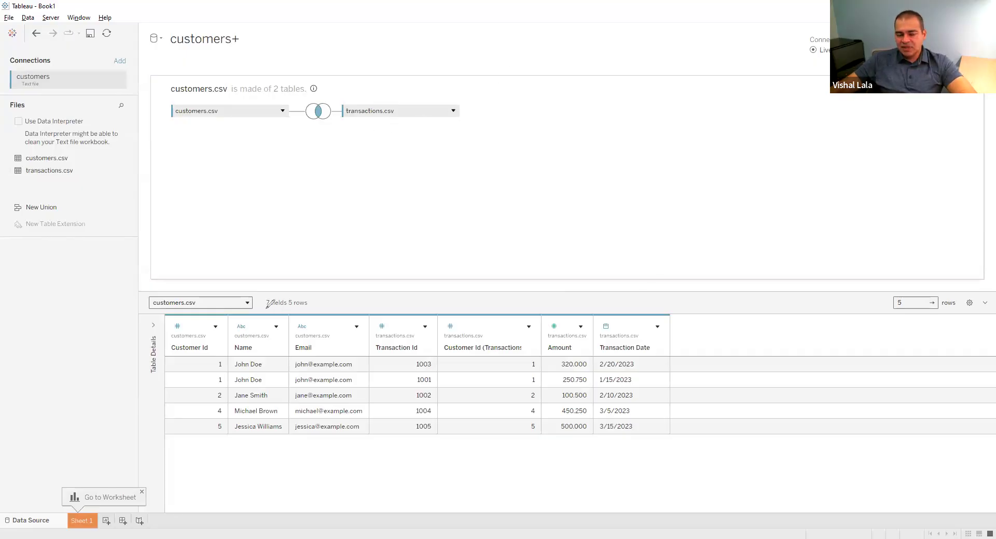
Examine the joined table's field and row counts, the amounts in the first two rows, and the join type icon
{"action": "mouse_move", "coordinate": [263, 289]}
{"action": "left_mouse_down"}
{"action": "mouse_move", "coordinate": [327, 296]}
{"action": "mouse_move", "coordinate": [310, 285]}
{"action": "mouse_move", "coordinate": [262, 288]}
{"action": "left_mouse_up"}
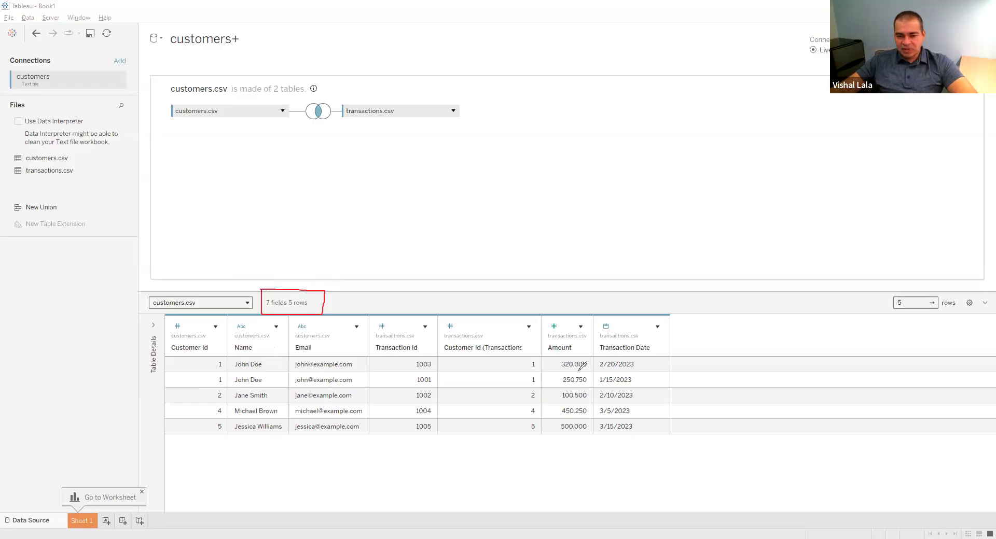
{"action": "left_click_drag", "start_coordinate": [546, 364], "coordinate": [569, 351]}
{"action": "left_click_drag", "start_coordinate": [544, 386], "coordinate": [559, 377]}
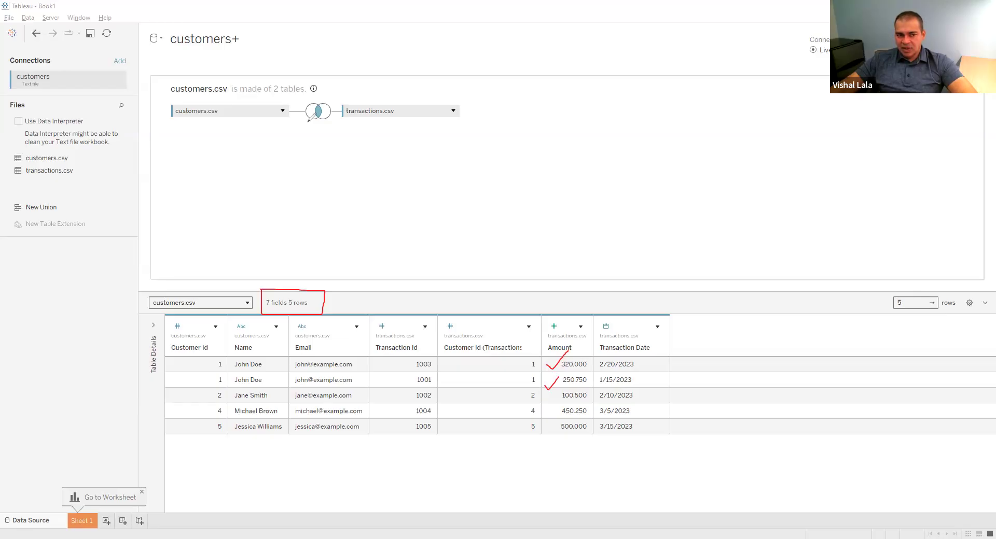
{"action": "mouse_move", "coordinate": [312, 125]}
{"action": "left_mouse_down"}
{"action": "mouse_move", "coordinate": [332, 119]}
{"action": "mouse_move", "coordinate": [343, 95]}
{"action": "mouse_move", "coordinate": [305, 89]}
{"action": "mouse_move", "coordinate": [297, 123]}
{"action": "mouse_move", "coordinate": [320, 128]}
{"action": "left_mouse_up"}
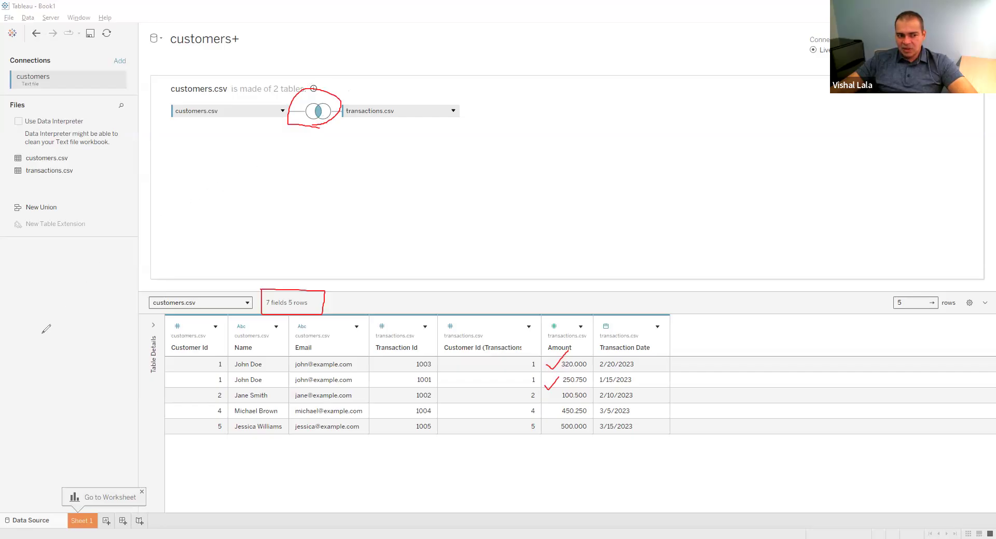
{"action": "key", "text": "Escape"}
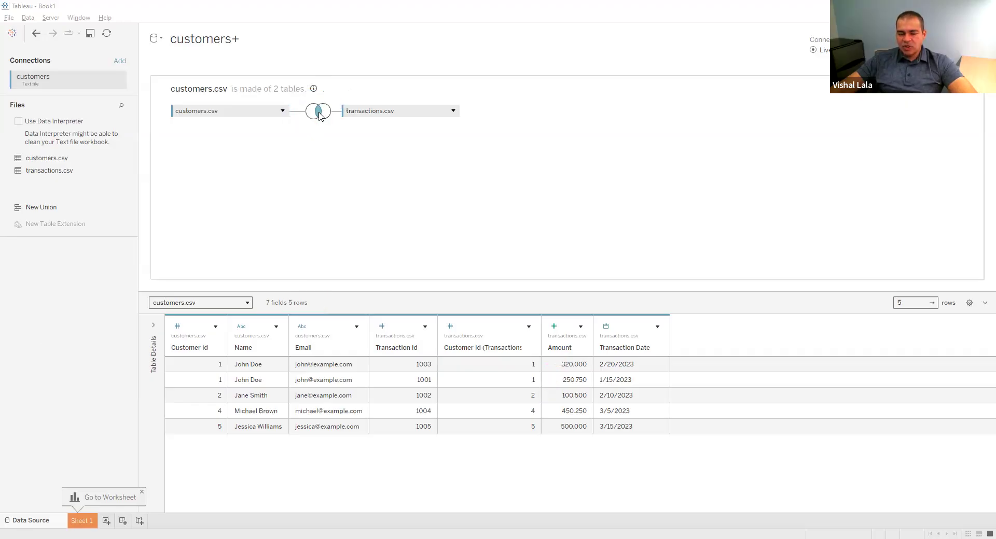
Change the join between customers.csv and transactions.csv to a Left join
{"action": "left_click", "coordinate": [319, 112]}
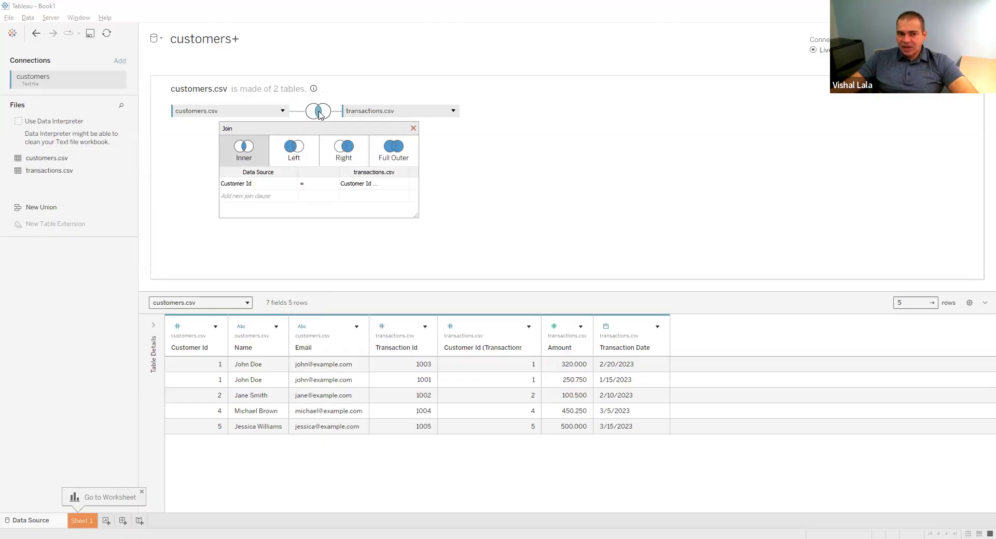
{"action": "left_click", "coordinate": [294, 155]}
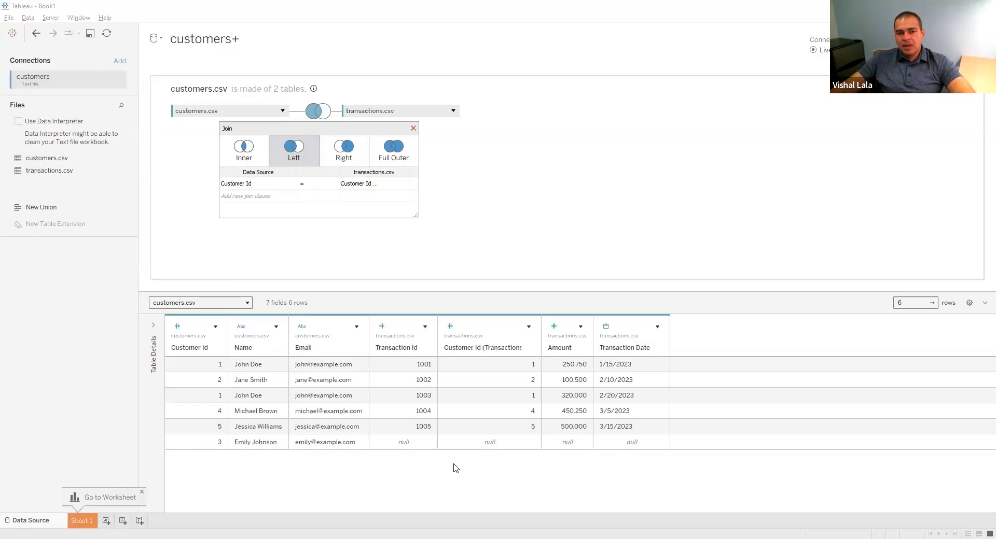
Change the join between customers.csv and transactions.csv to Right for comparison, and finally set it to Full Outer
{"action": "left_click", "coordinate": [344, 156]}
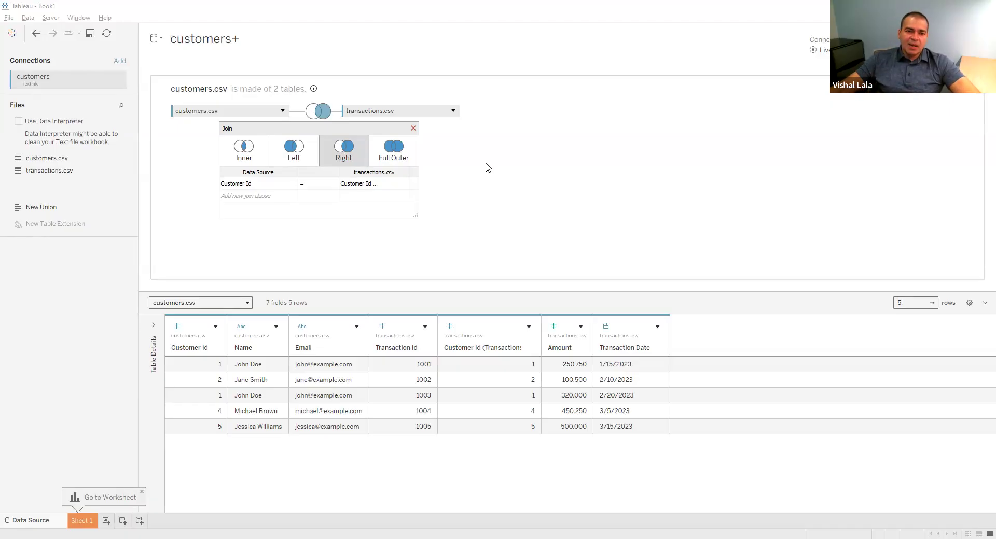
{"action": "left_click", "coordinate": [373, 161]}
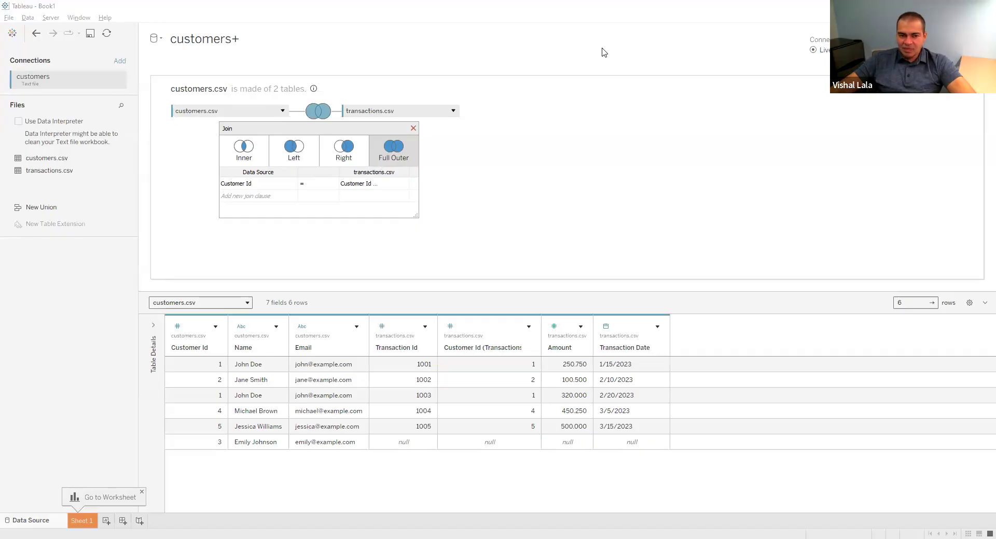
Examine the join clause's two Customer Id fields and the alternative fields offered for its customers.csv side
{"action": "left_click_drag", "start_coordinate": [225, 190], "coordinate": [254, 190]}
{"action": "left_click_drag", "start_coordinate": [337, 191], "coordinate": [371, 192]}
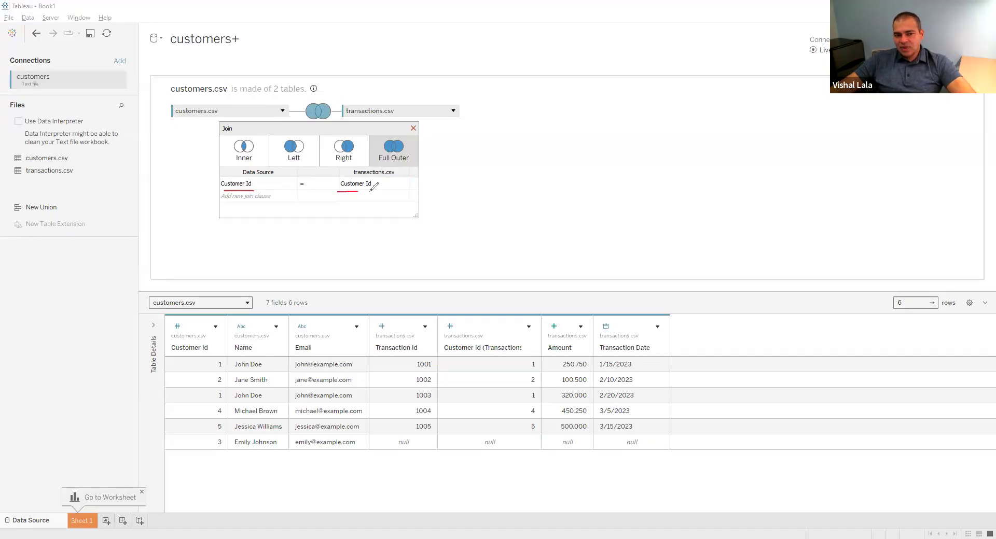
{"action": "left_click", "coordinate": [36, 308]}
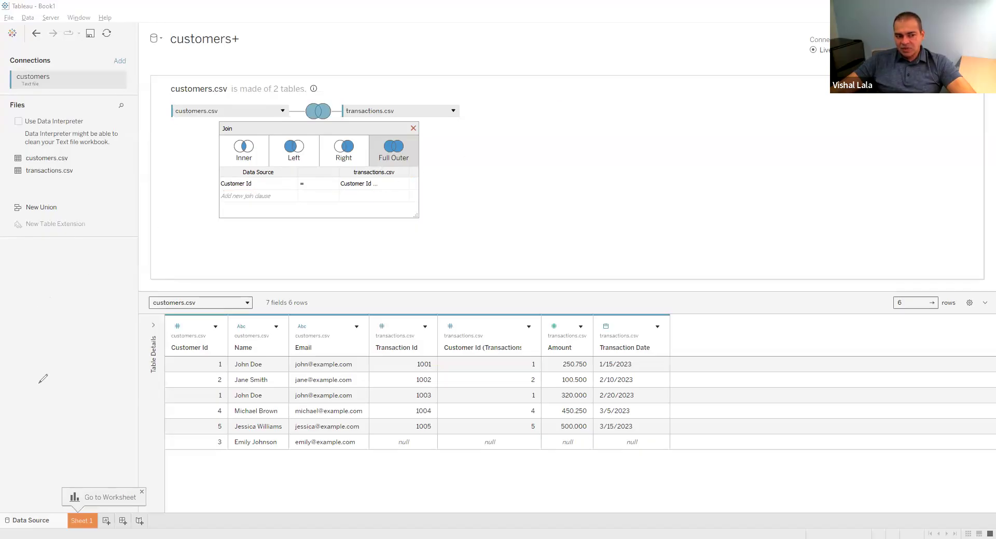
{"action": "left_click", "coordinate": [291, 185]}
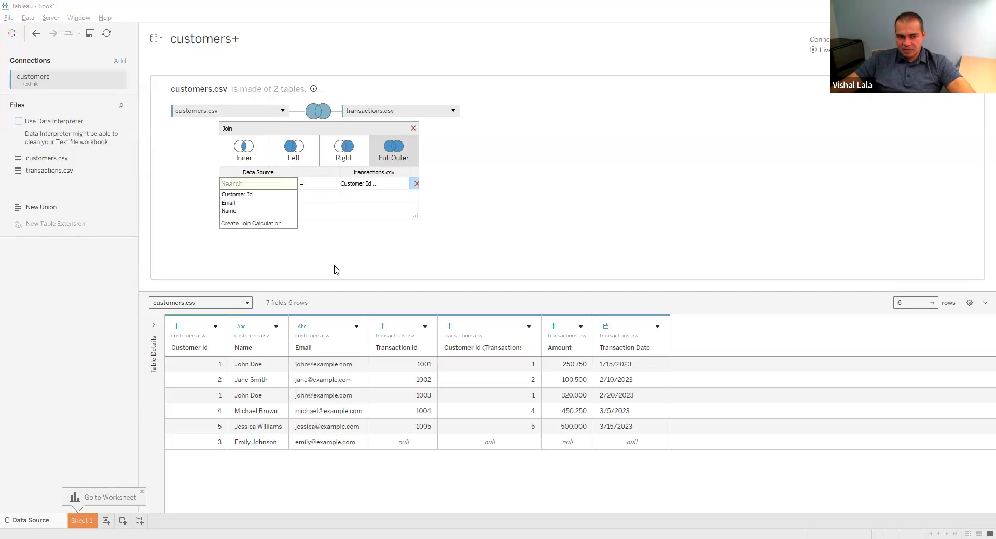
{"action": "left_click", "coordinate": [422, 174]}
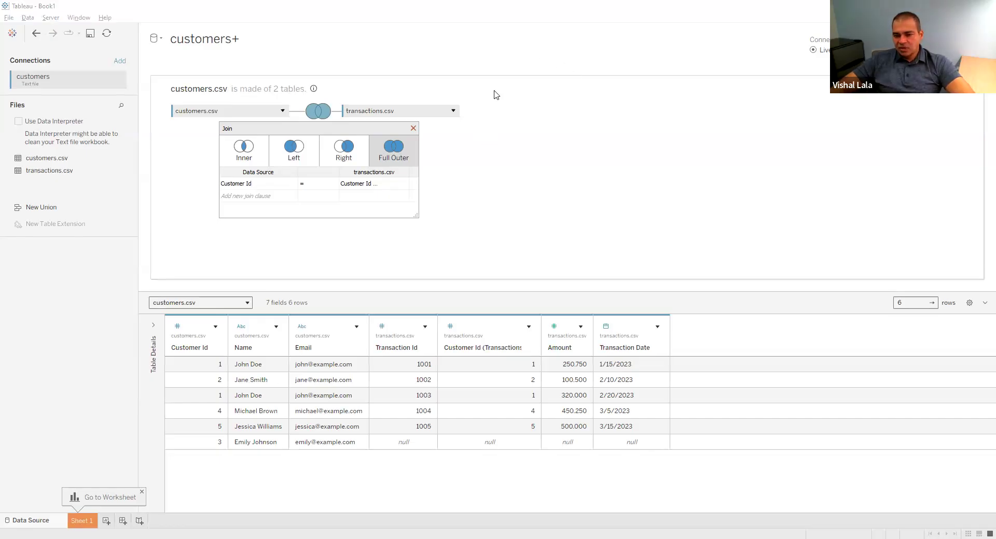
Switch to the Explore and Tidy PDF in the browser and advance to slide 84, Exercise: Bookshop Dataset
{"action": "key", "text": "alt+Tab"}
{"action": "key", "text": "Right"}
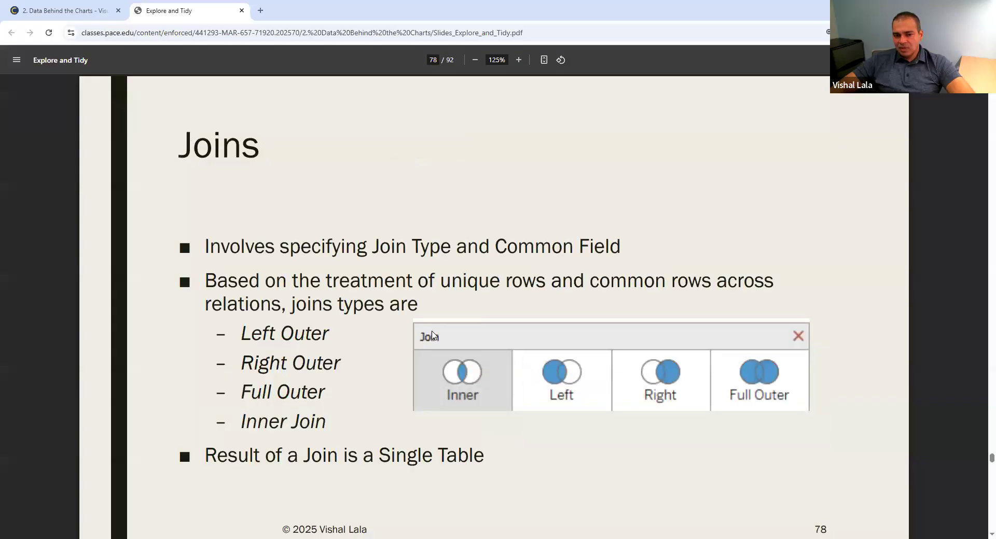
{"action": "key", "text": "Right"}
{"action": "key", "text": "Right"}
{"action": "key", "text": "Right"}
{"action": "key", "text": "Right"}
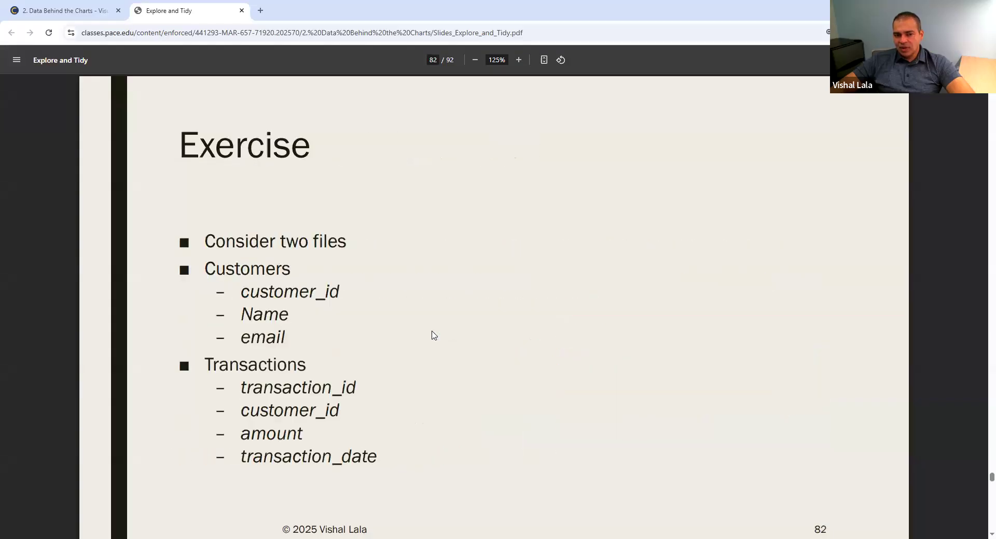
{"action": "key", "text": "Right"}
{"action": "key", "text": "Right"}
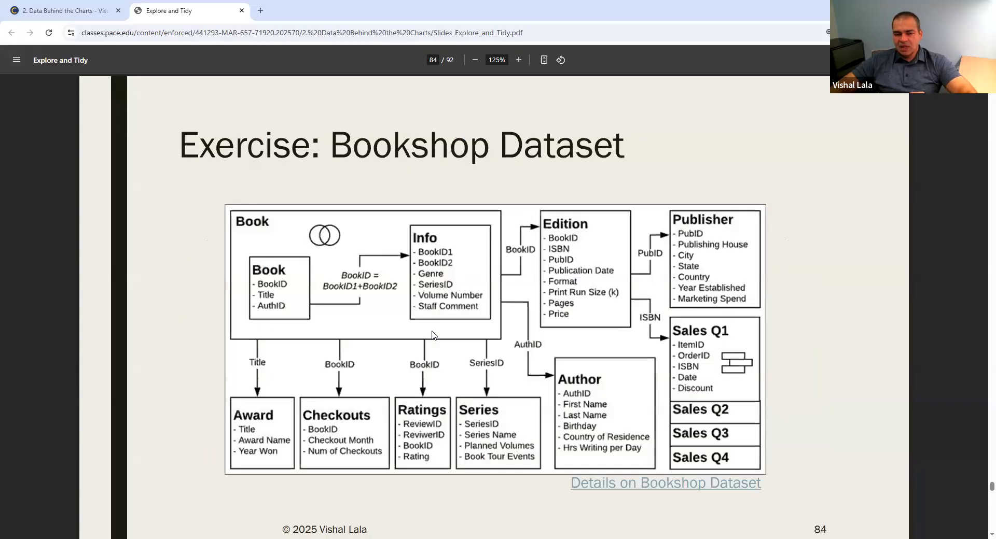